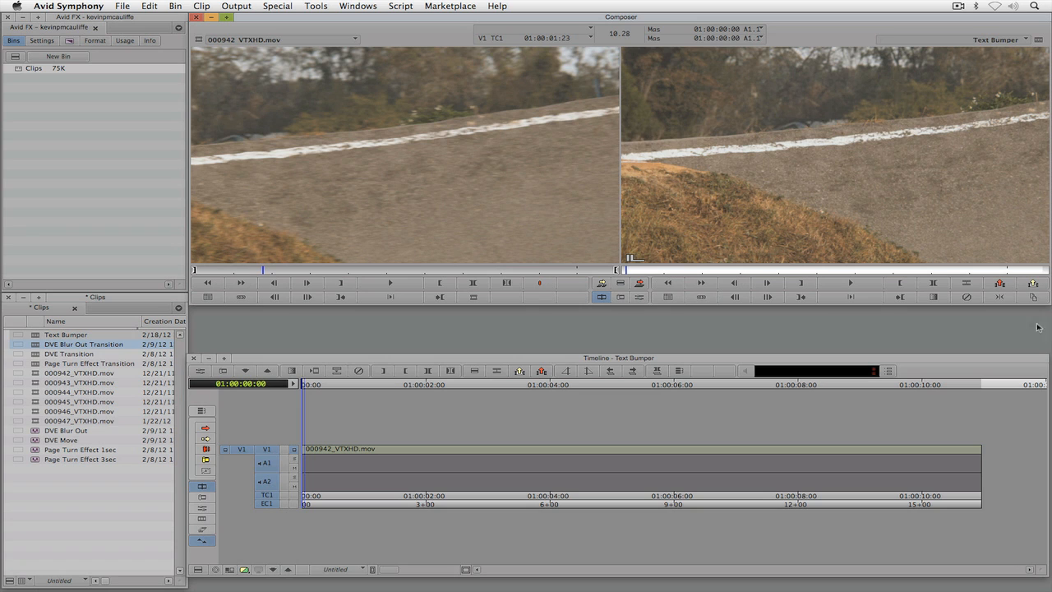
Apply the Avid FX Filter effect to the 000942_VTXHD.mov clip in the sequence and launch its user interface
key("super+8")
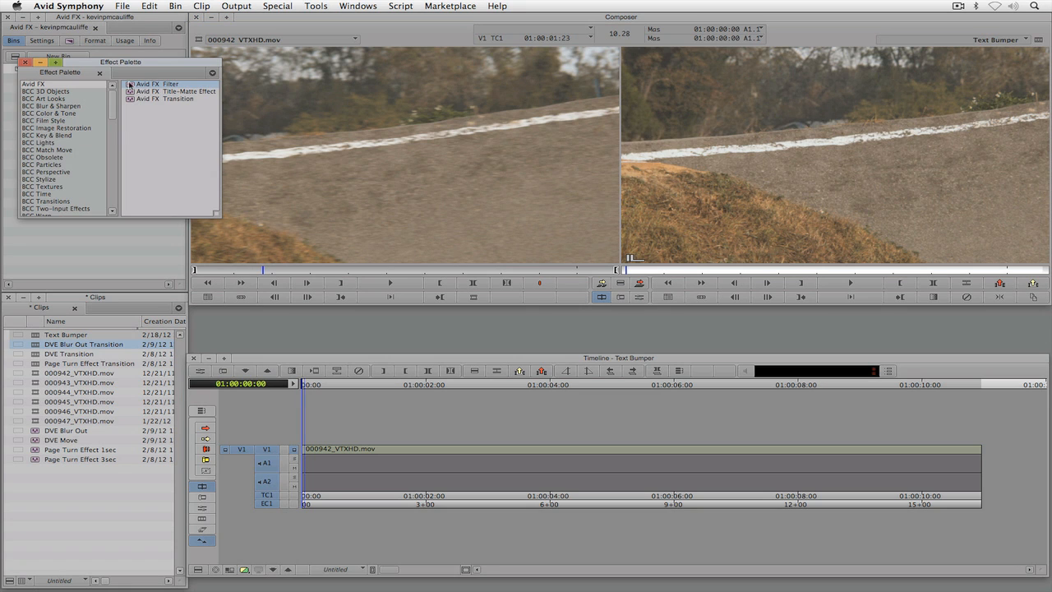
left_click_drag(130, 84, 535, 452)
left_click(579, 459)
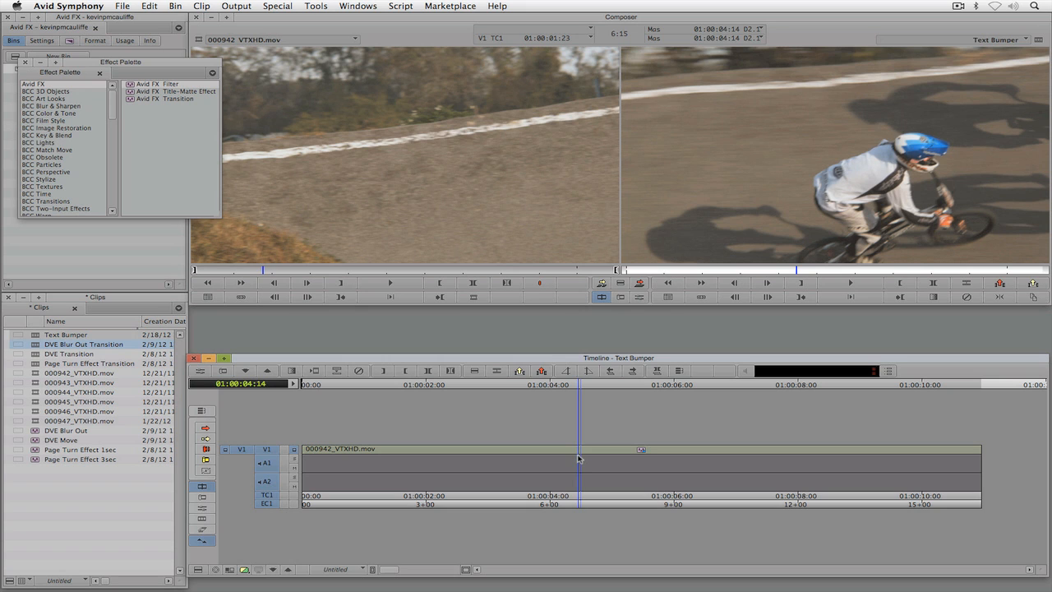
key("F7")
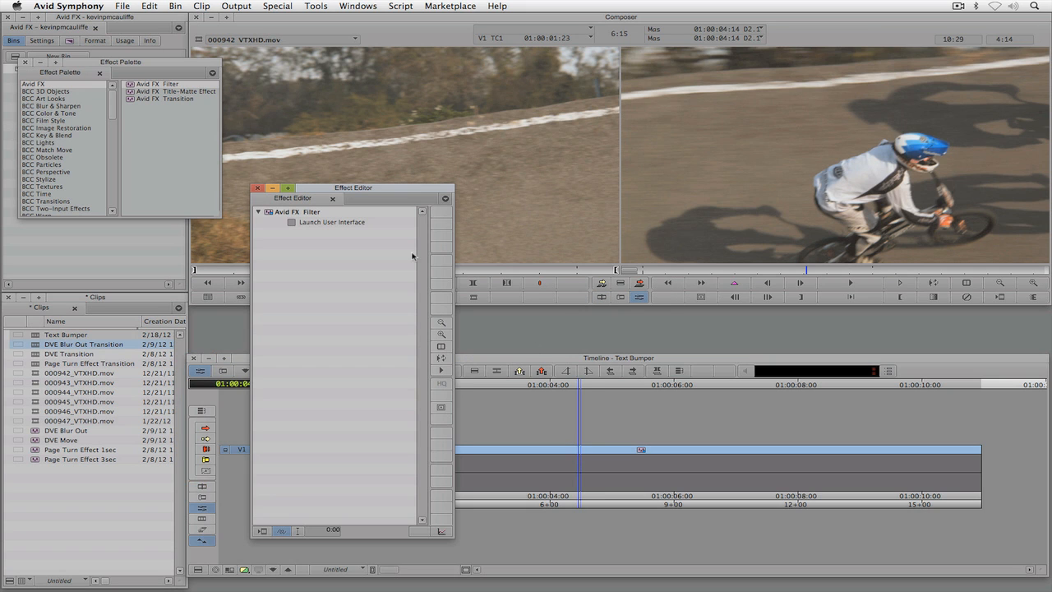
left_click_drag(386, 194, 284, 201)
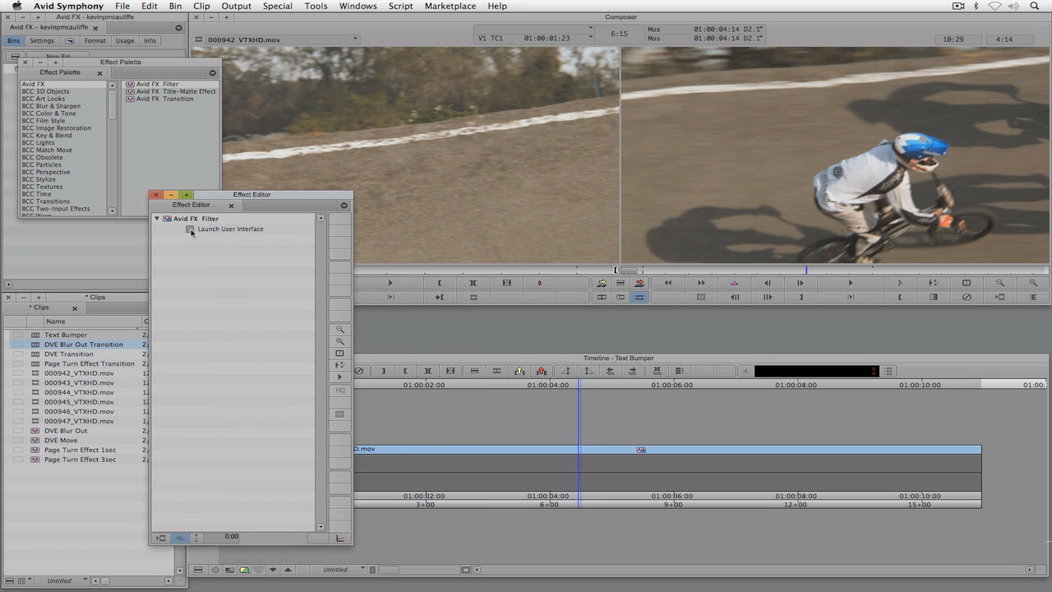
left_click(191, 230)
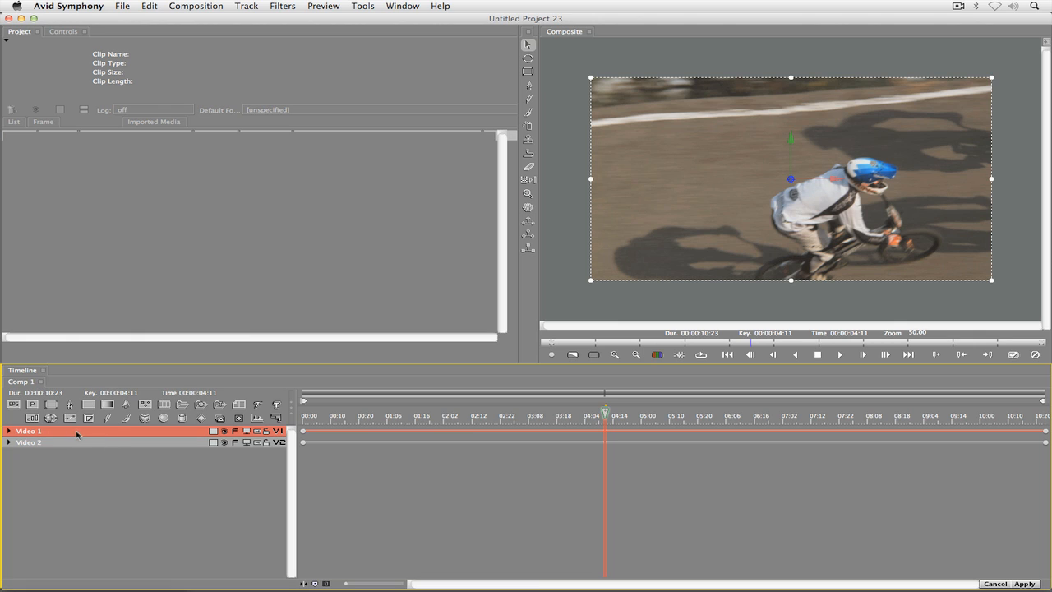
Hide the Video 1 track and change the Video 2 track's media to Video 1
left_click(224, 432)
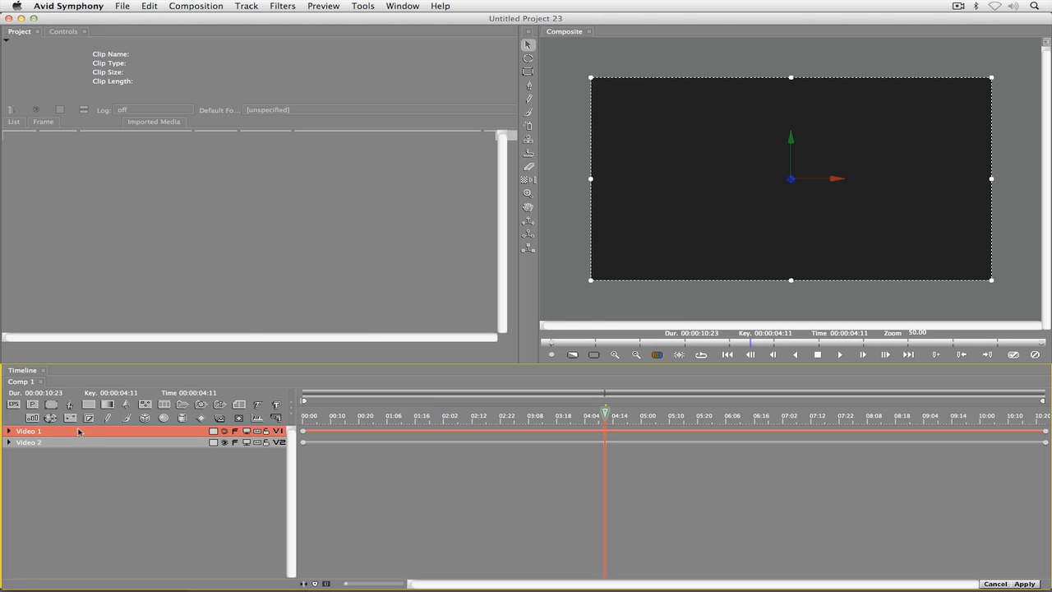
left_click(278, 444)
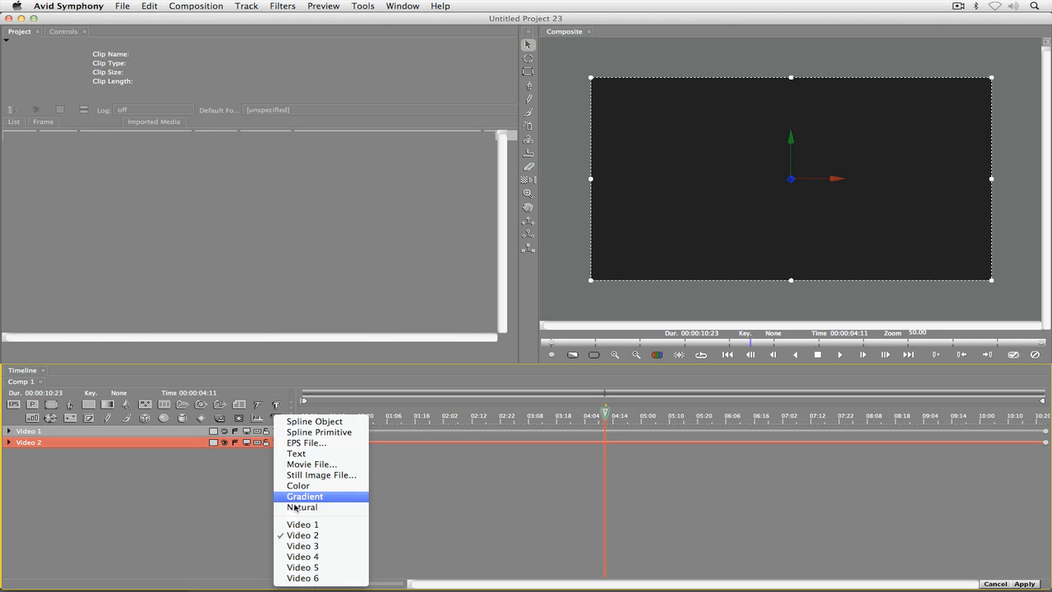
left_click(297, 525)
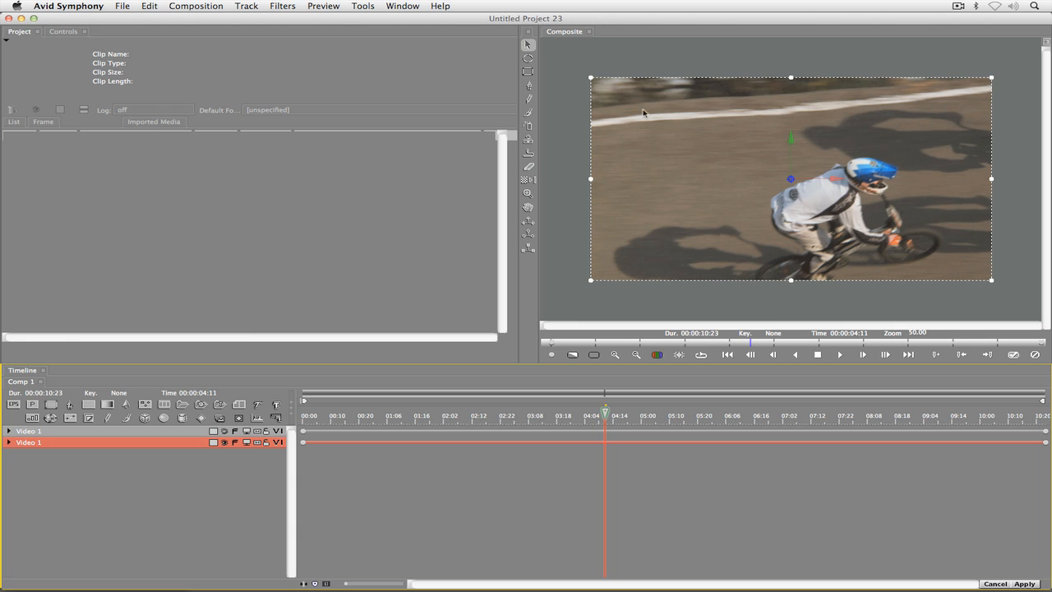
Add a solid color track above the lower Video 1 track and set its face color to blue (R 0, G 17, B 255)
left_click(90, 405)
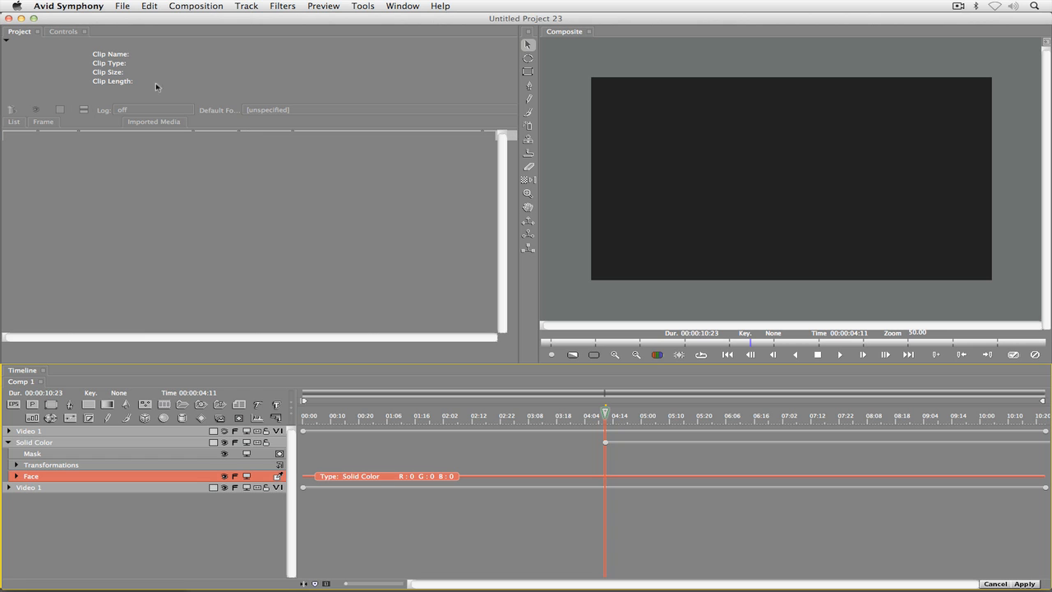
left_click(65, 37)
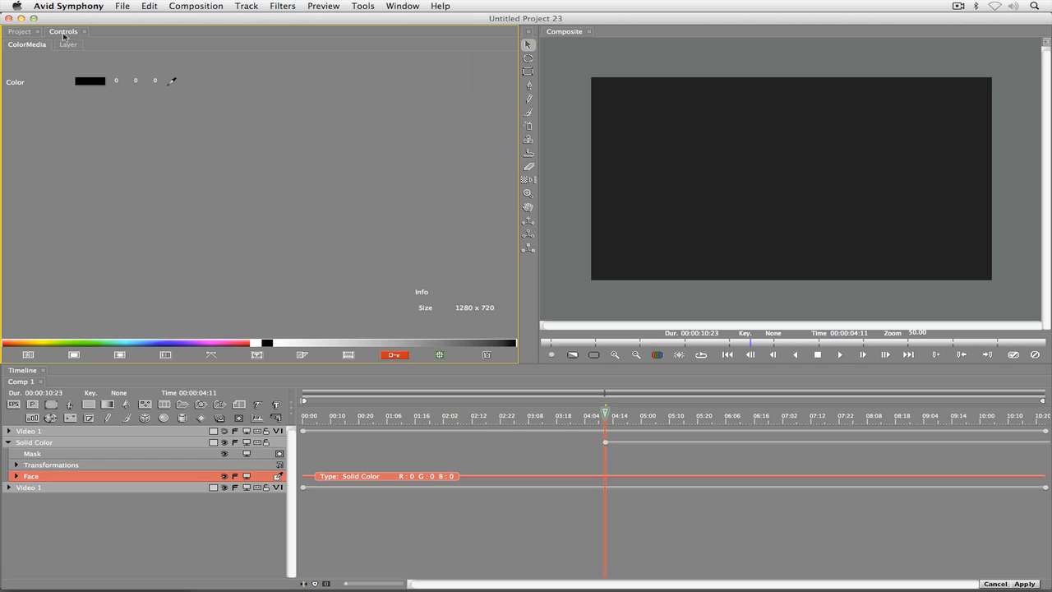
left_click(41, 488)
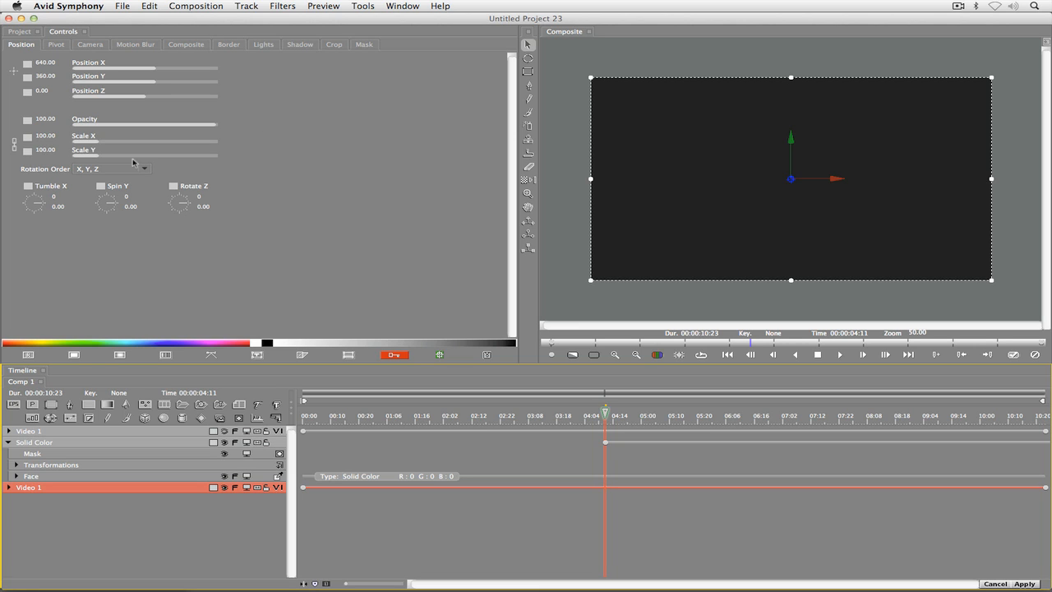
left_click(30, 476)
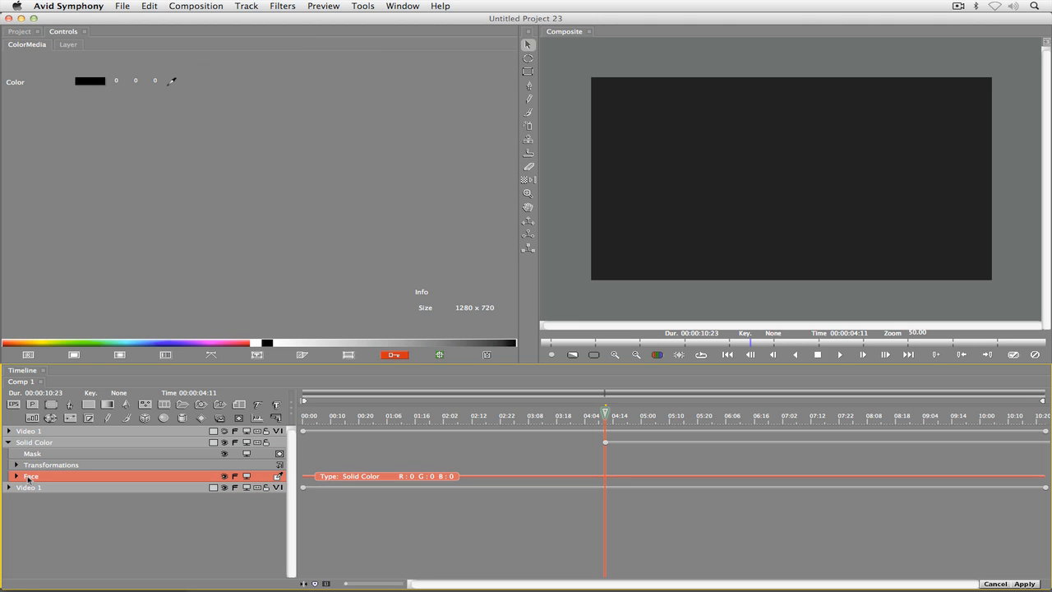
left_click(93, 81)
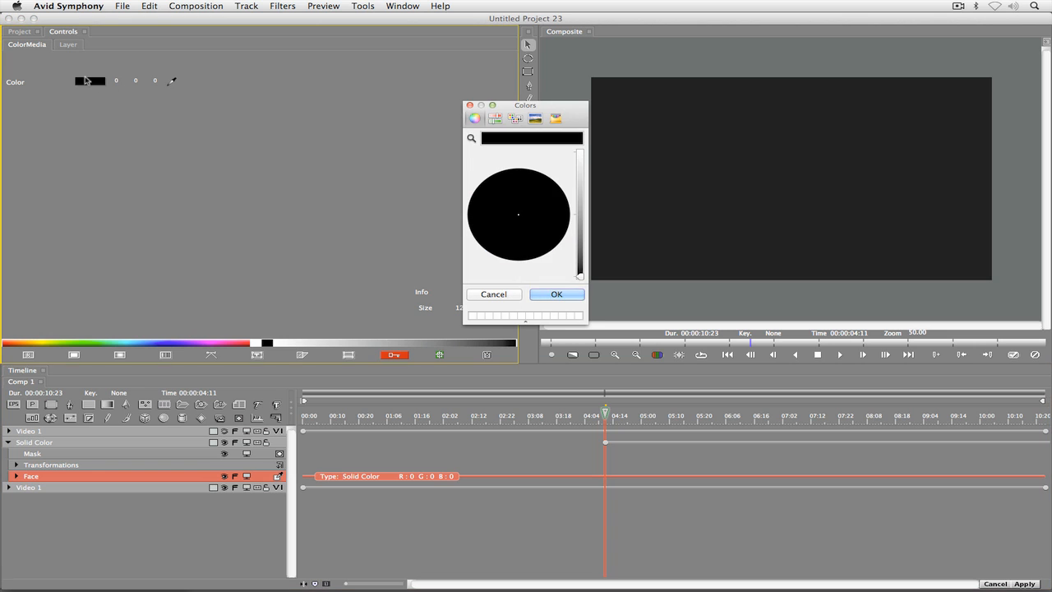
left_click_drag(580, 276, 580, 152)
left_click(501, 238)
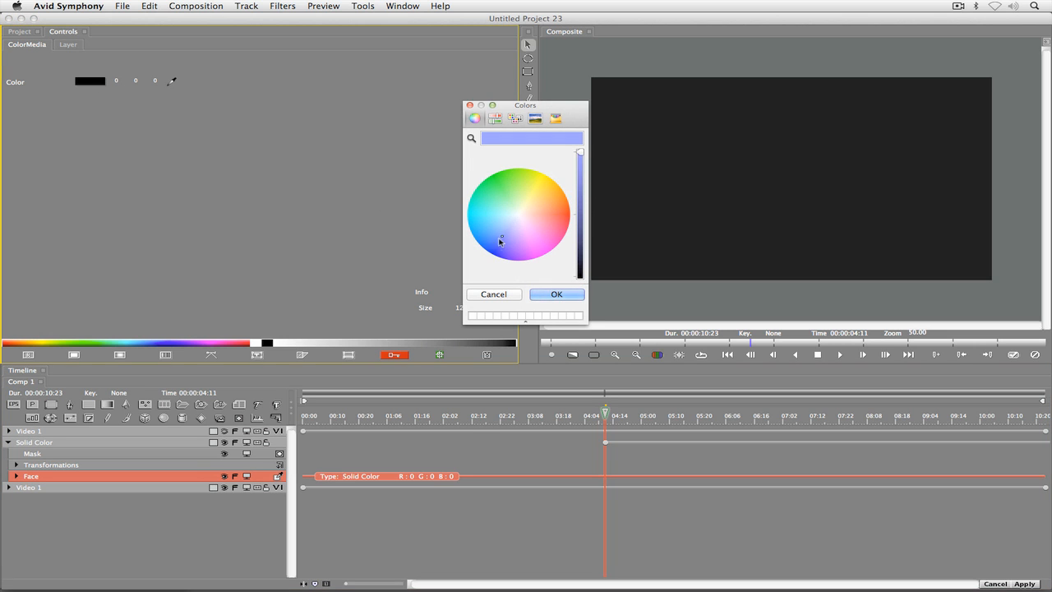
left_click_drag(499, 241, 494, 257)
left_click(547, 294)
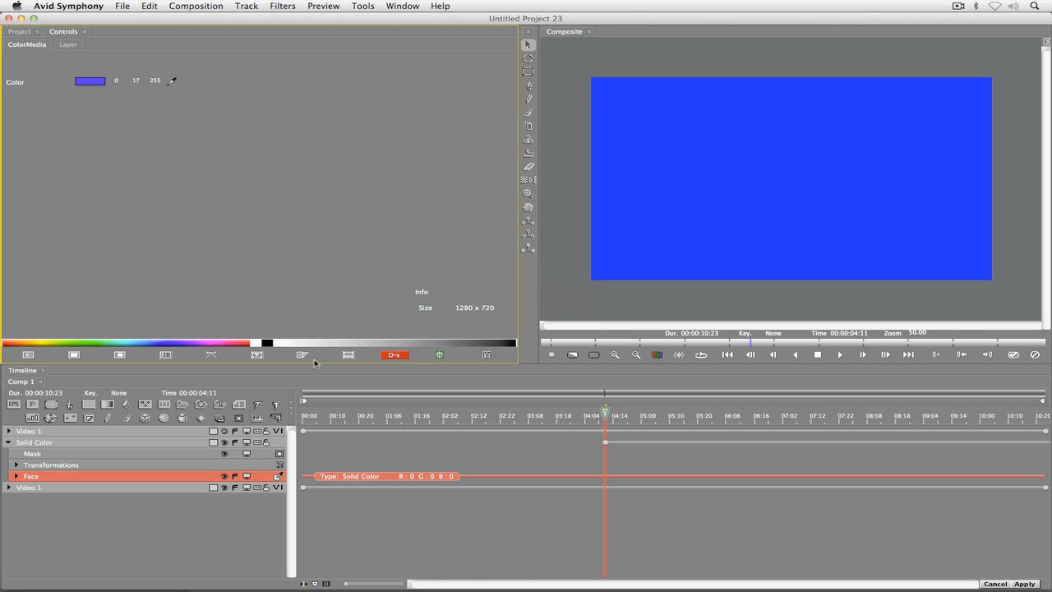
With the Solid Color track hidden, add BCC Hue-Sat-Lightness to the lower Video 1 face and set Saturation to -100
left_click(225, 443)
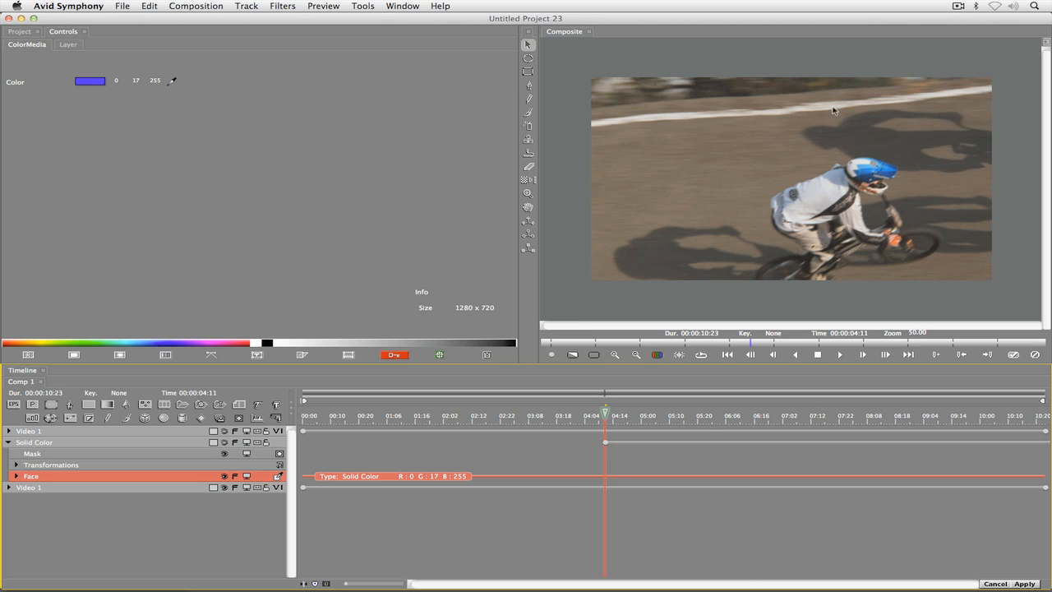
left_click(32, 489)
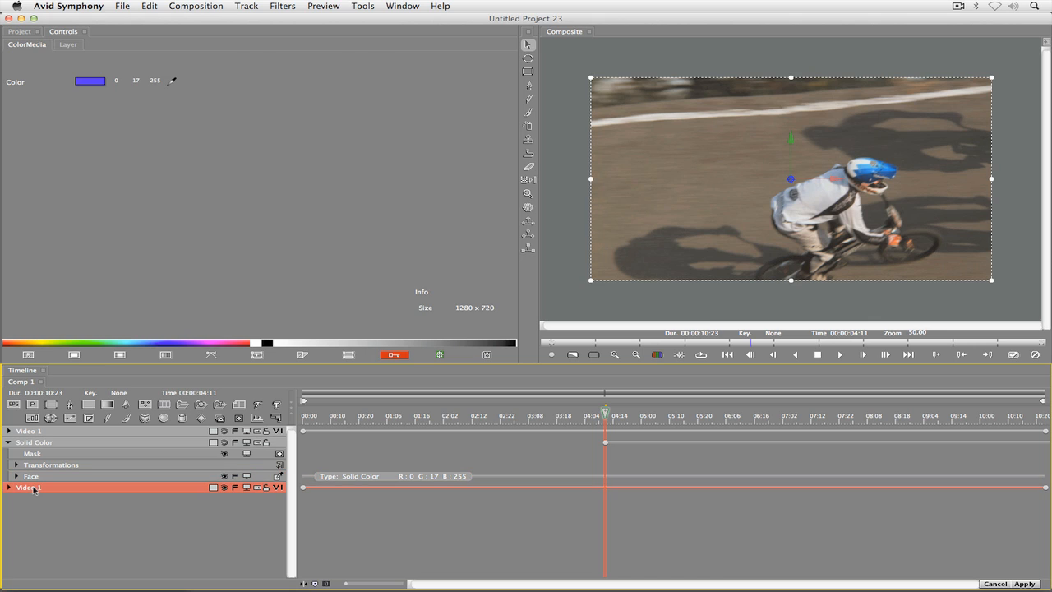
left_click(8, 488)
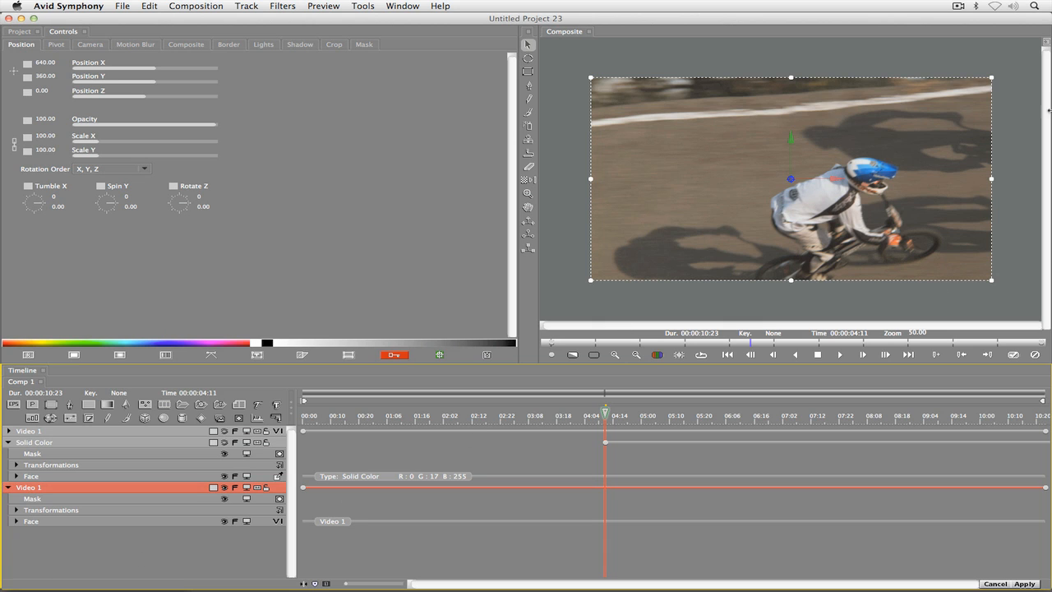
right_click(55, 524)
mouse_move(78, 537)
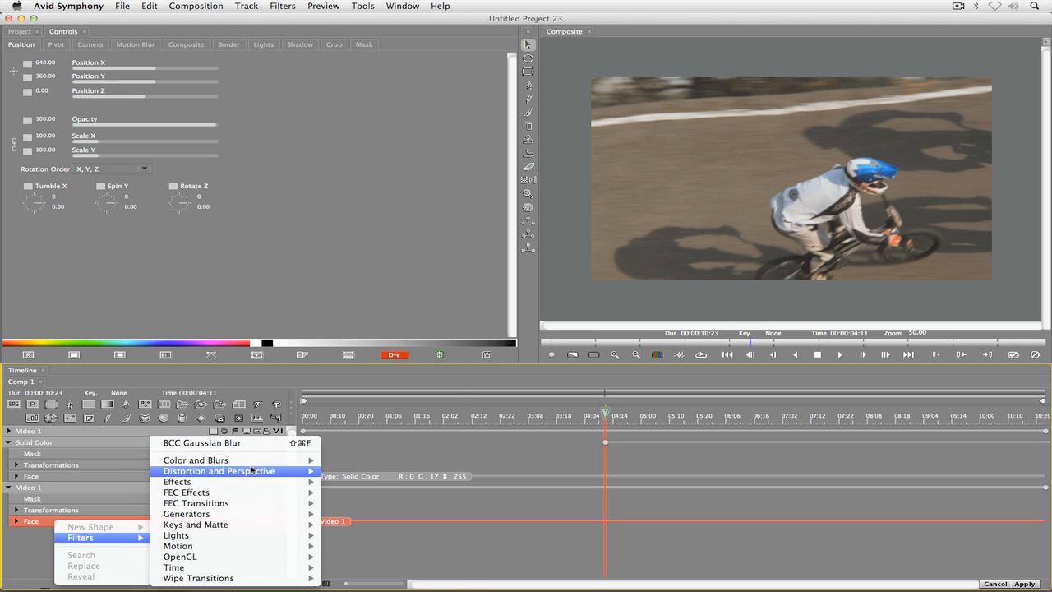
mouse_move(250, 459)
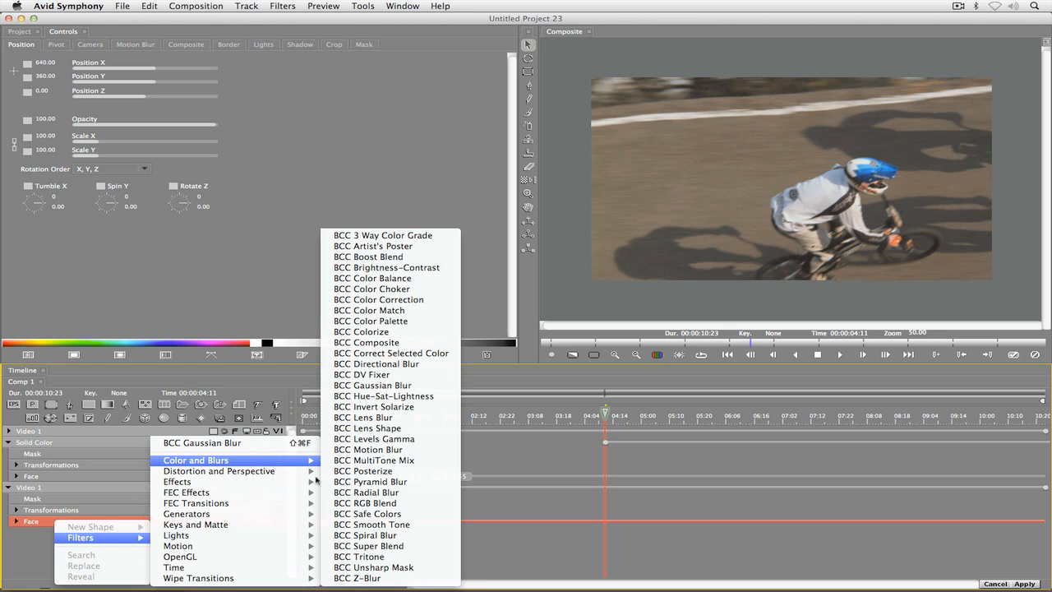
left_click(380, 396)
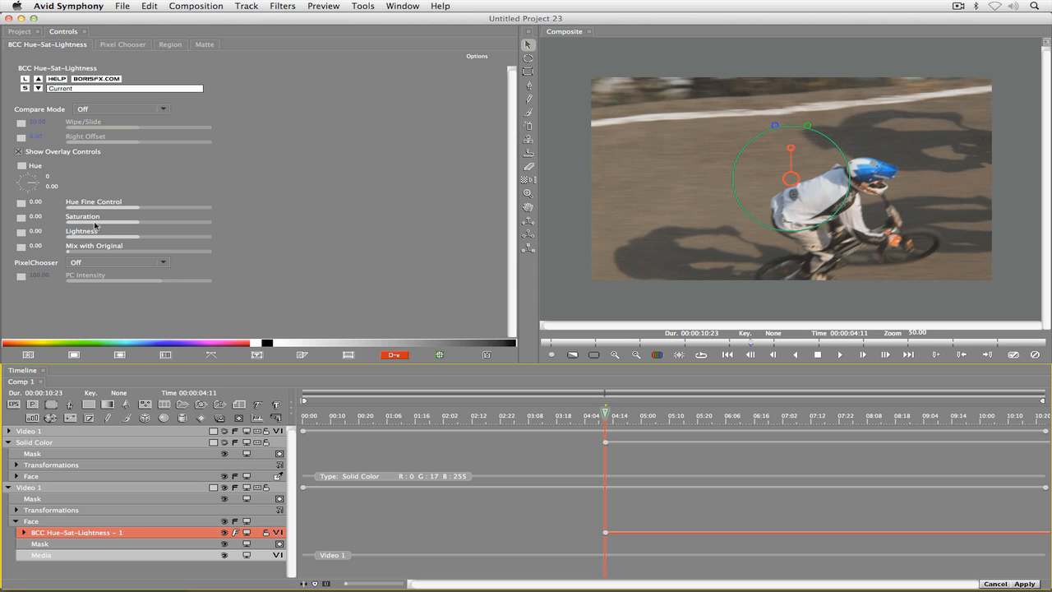
left_click_drag(94, 225, 65, 224)
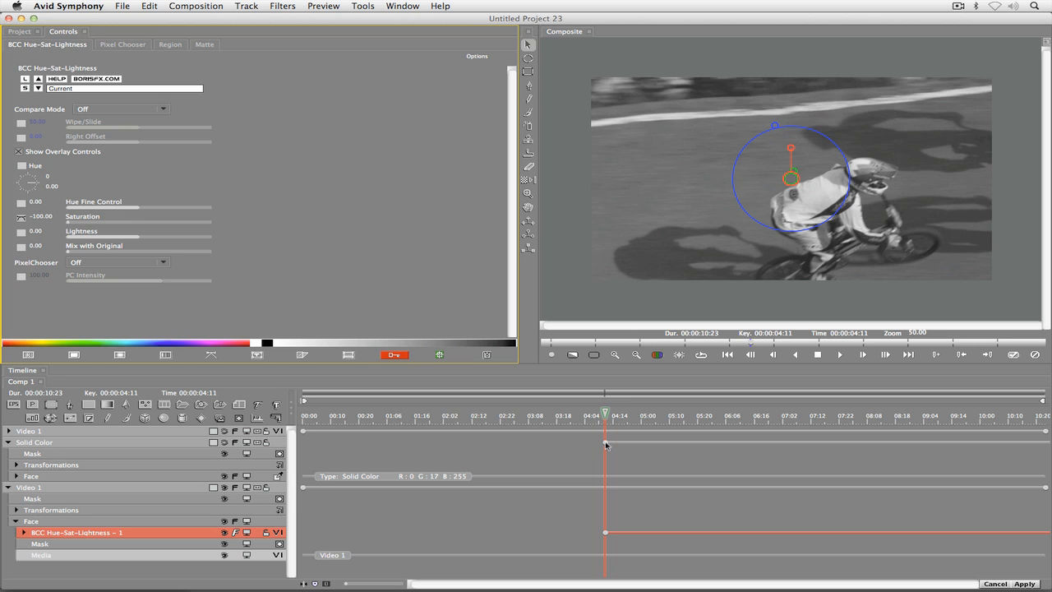
Extend the Solid Color track and the BCC Hue-Sat-Lightness filter back to the start of the composition at 00:00:00:00
left_click_drag(605, 444, 303, 452)
key("Home")
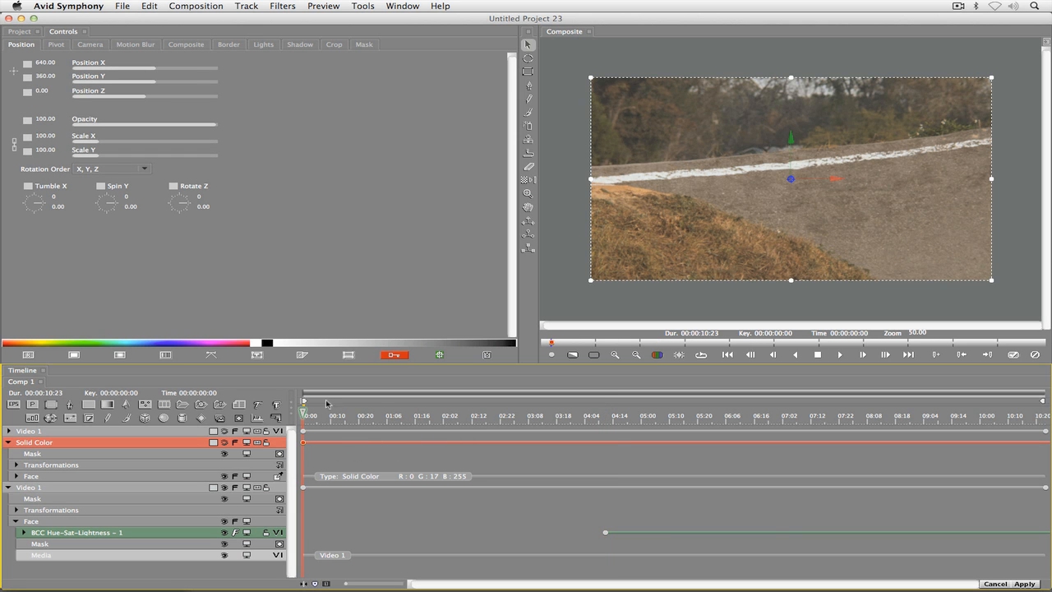
left_click_drag(607, 535, 303, 539)
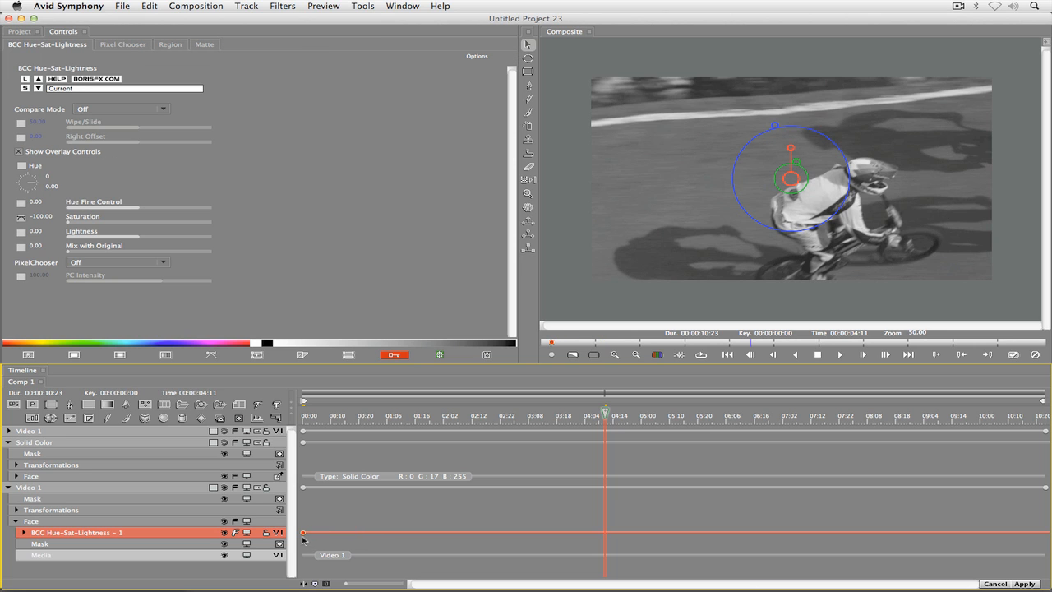
key("Home")
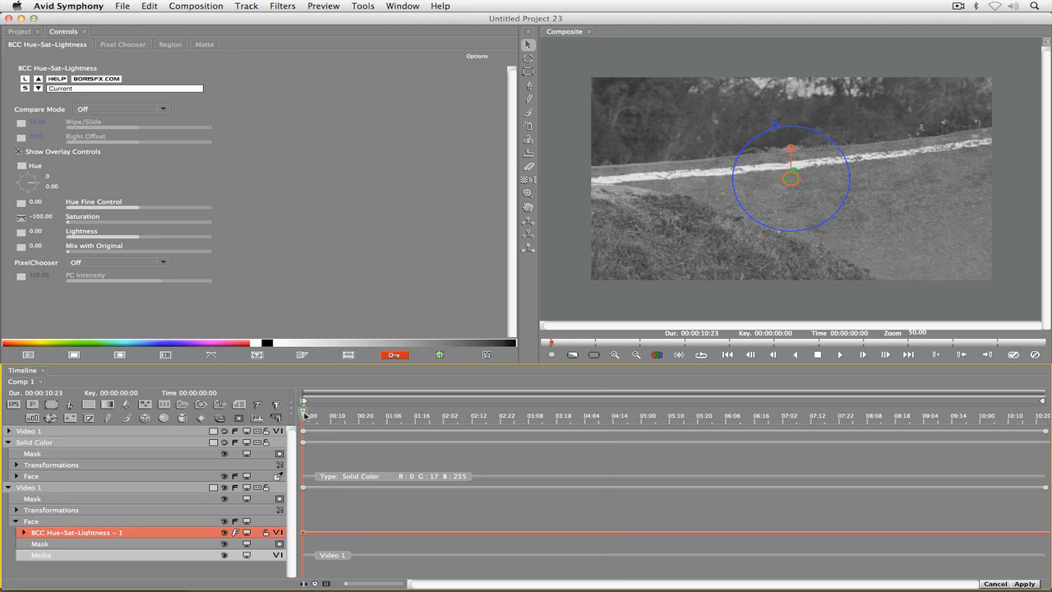
Preview the composition from its start and set the filter's Saturation interpolation to Constant
key("space")
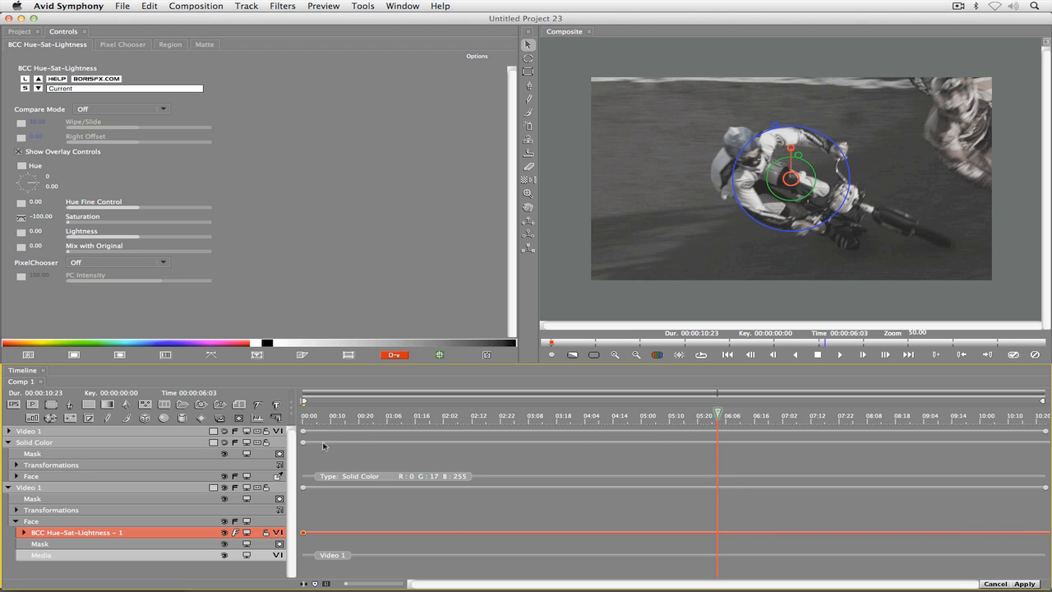
left_click(403, 419)
left_click_drag(353, 423, 286, 424)
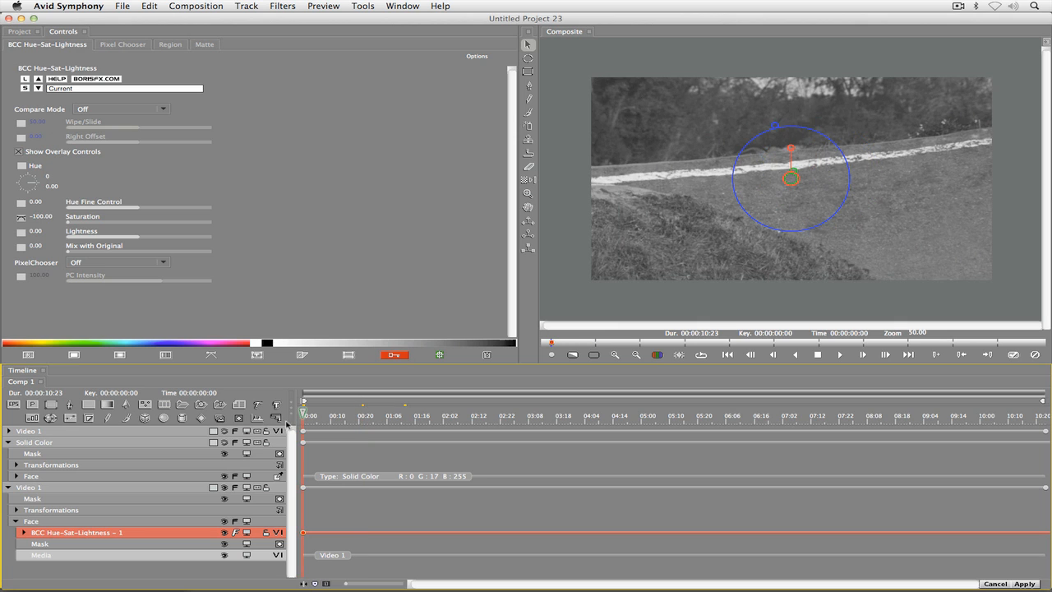
left_click(21, 219)
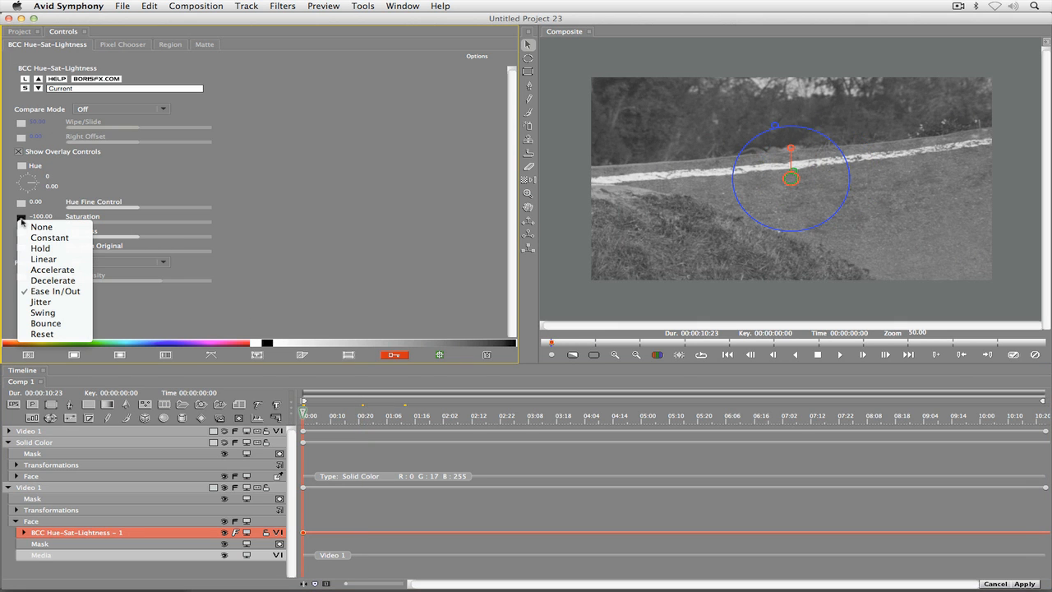
left_click(27, 239)
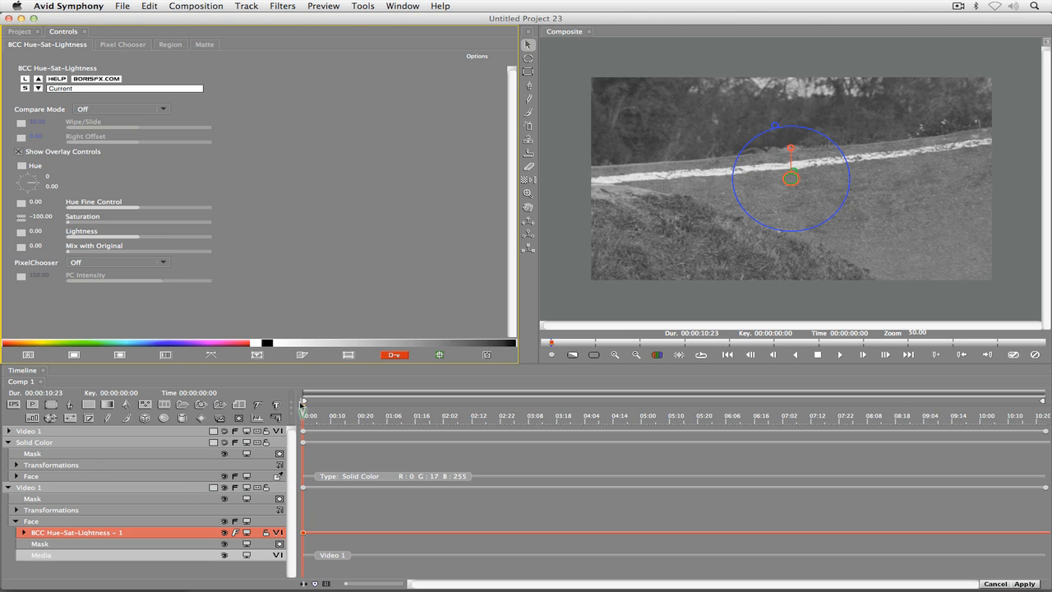
Add BCC Gaussian Blur to the lower Video 1 face, with Horizontal Blur at 12.05 and its interpolation set to Constant
left_click(49, 524)
right_click(49, 524)
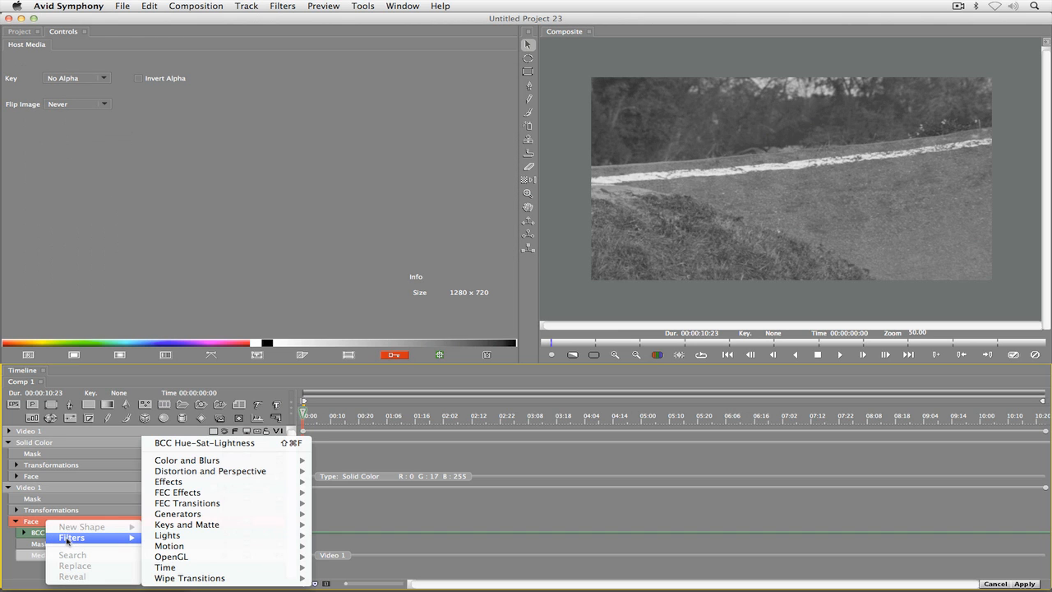
mouse_move(233, 466)
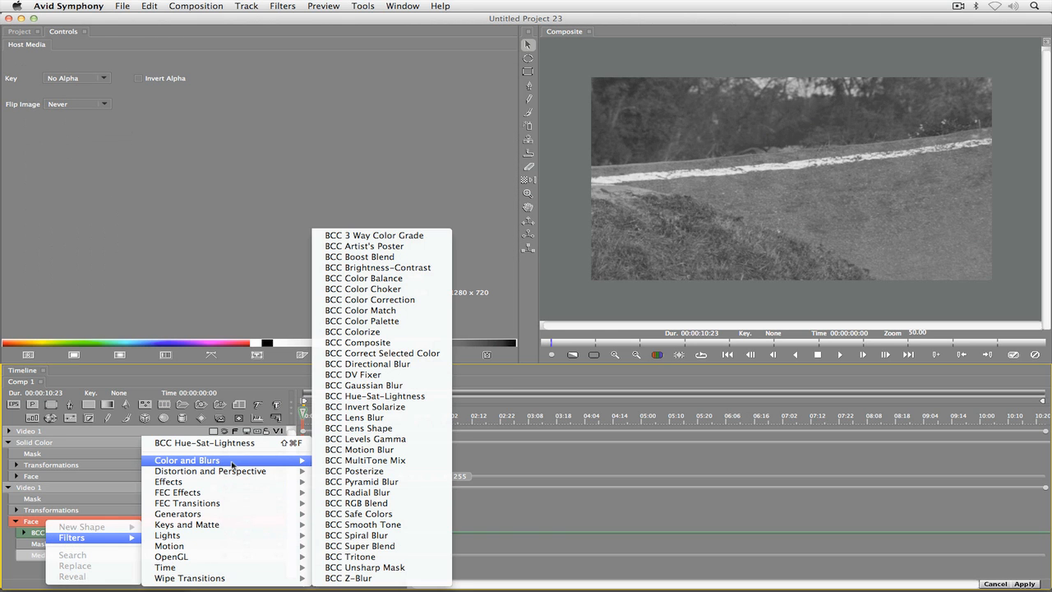
left_click(361, 384)
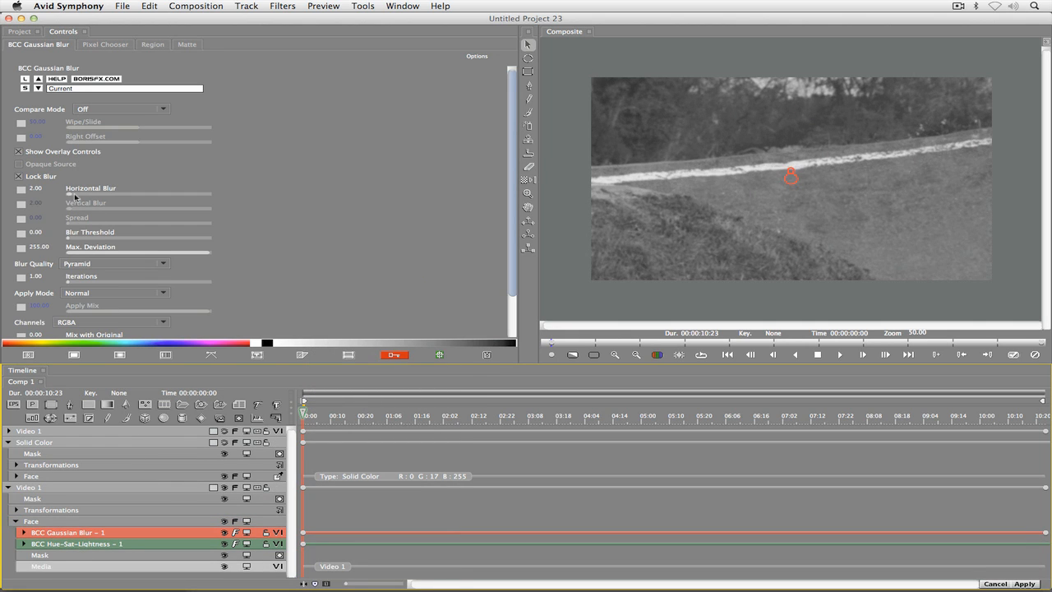
left_click_drag(75, 195, 87, 202)
left_click(21, 190)
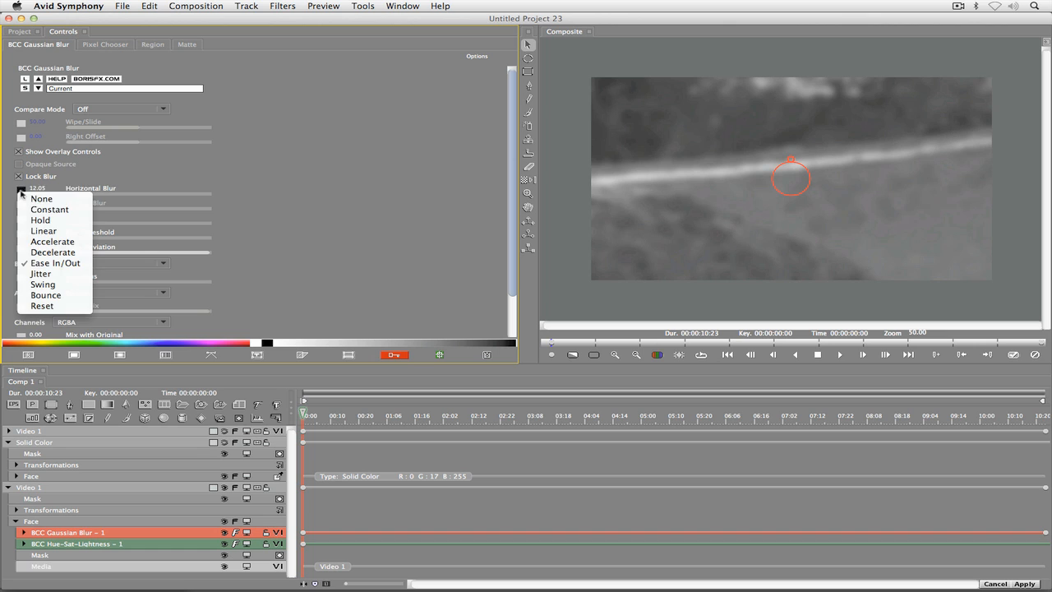
left_click(32, 211)
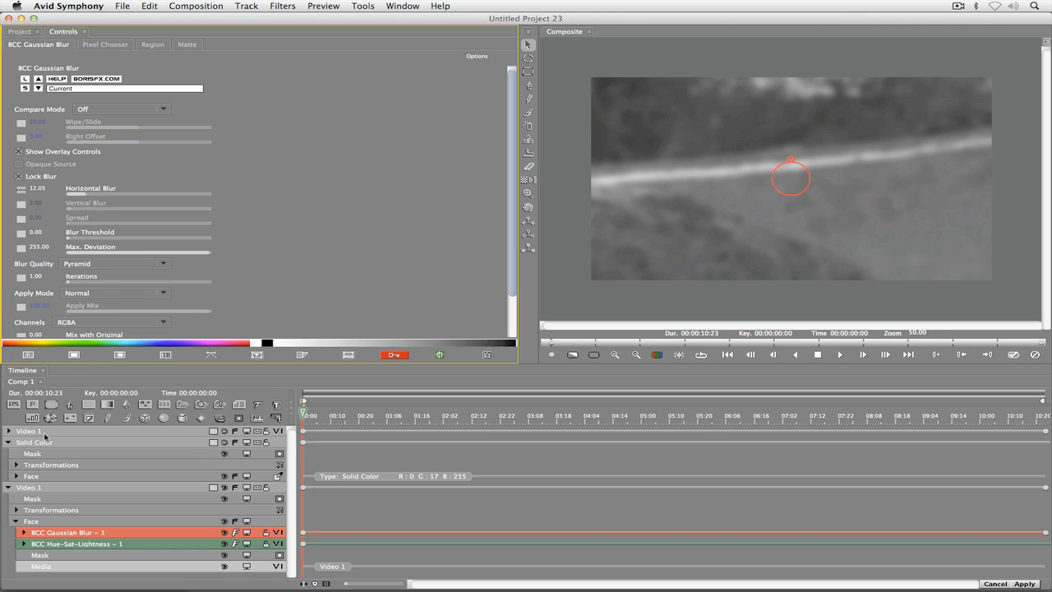
Make the Solid Color track visible again
left_click(218, 442)
left_click(225, 443)
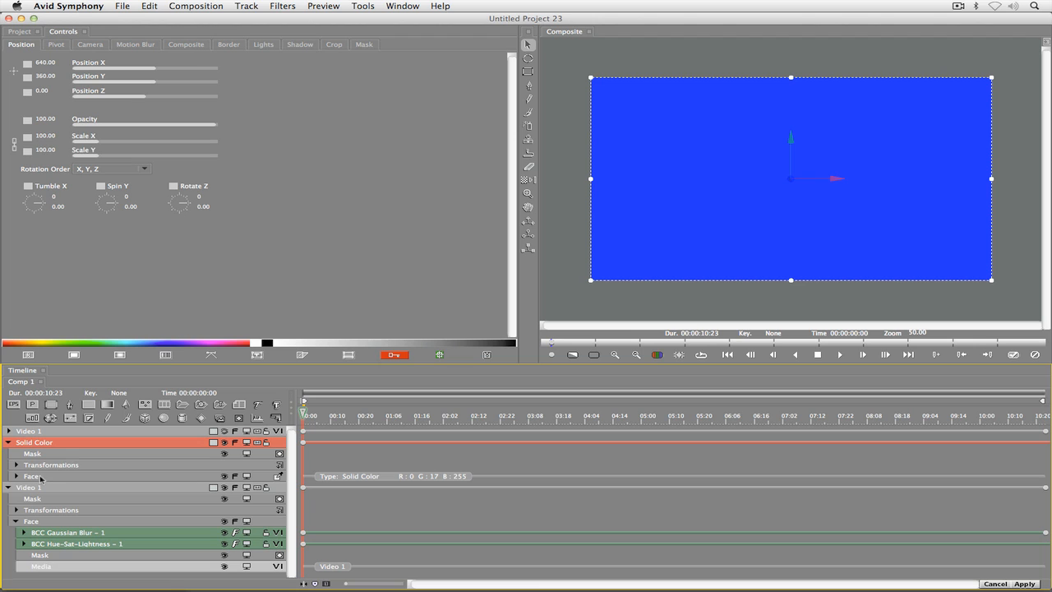
Set the Solid Color track's Opacity to 25 and its interpolation to Constant
left_click(46, 121)
type("25")
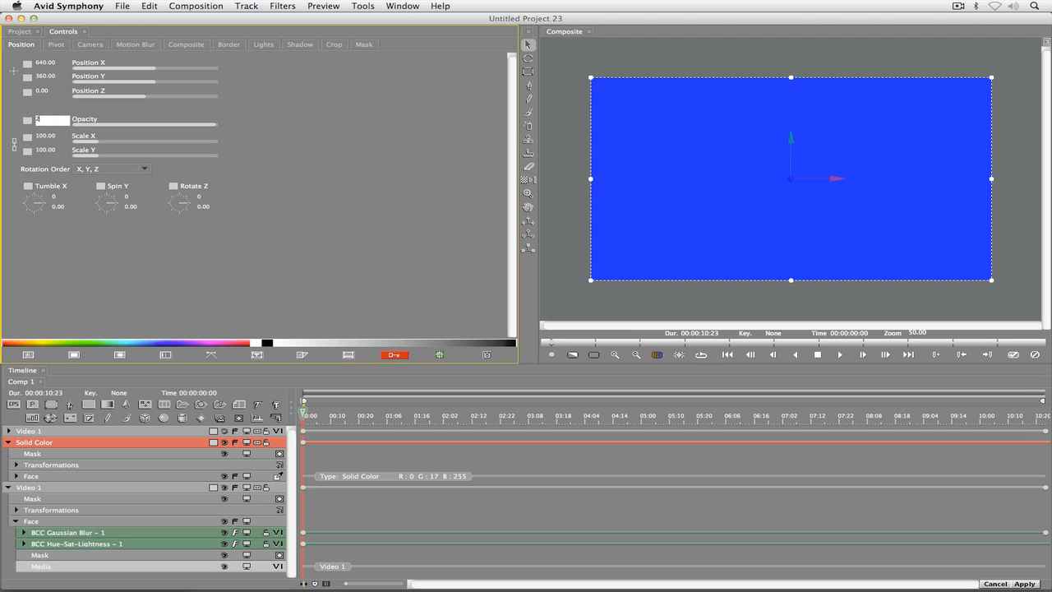
key("Return")
left_click(29, 122)
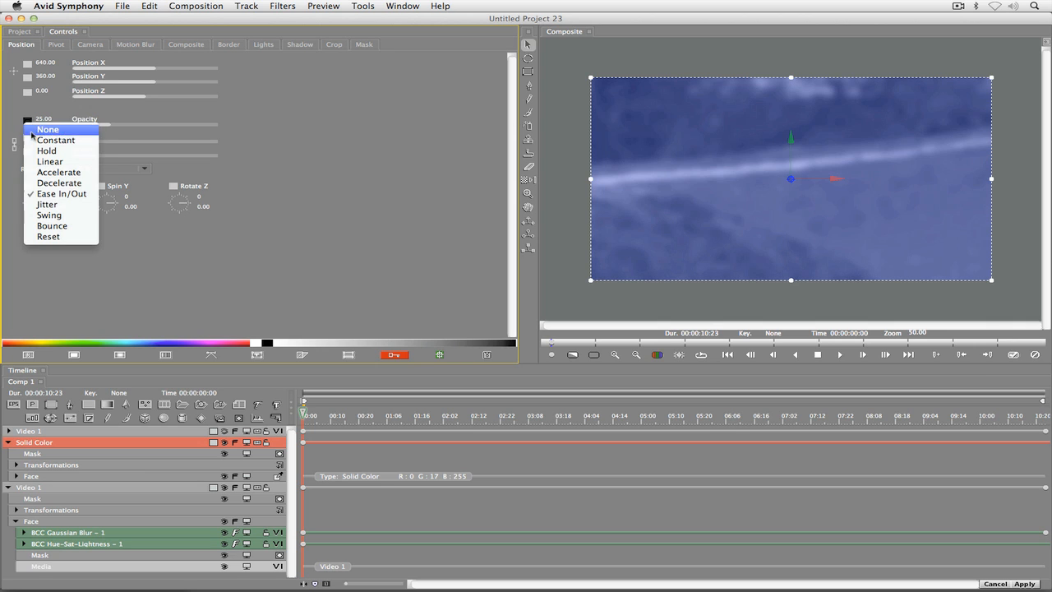
left_click(36, 138)
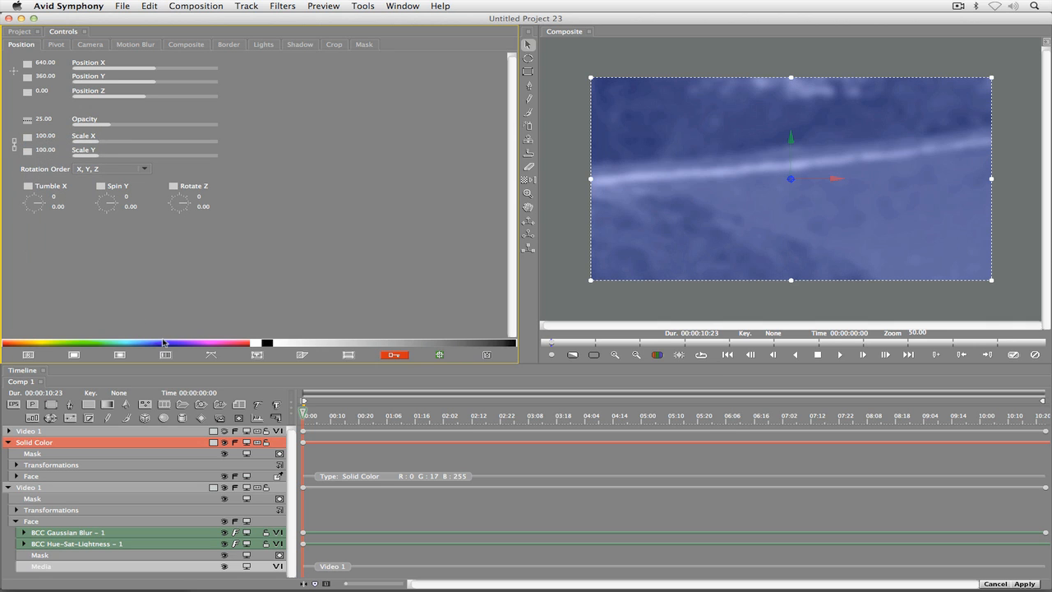
Set the Solid Color track's Apply Mode to Overlay and check the blend over the cyclists around four seconds in
left_click(194, 47)
left_click(92, 67)
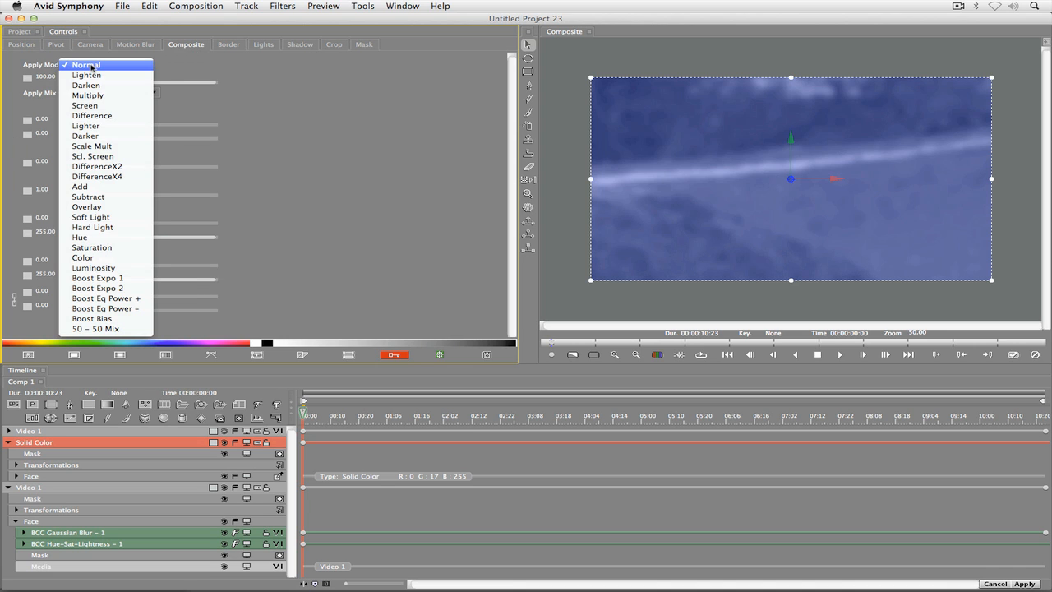
left_click(105, 207)
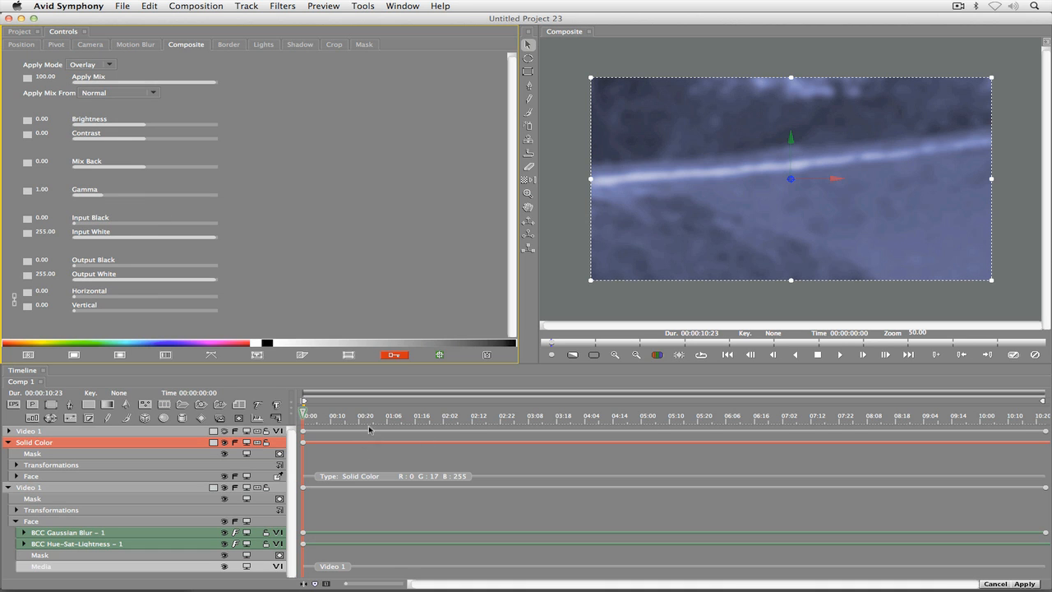
left_click_drag(369, 428, 630, 437)
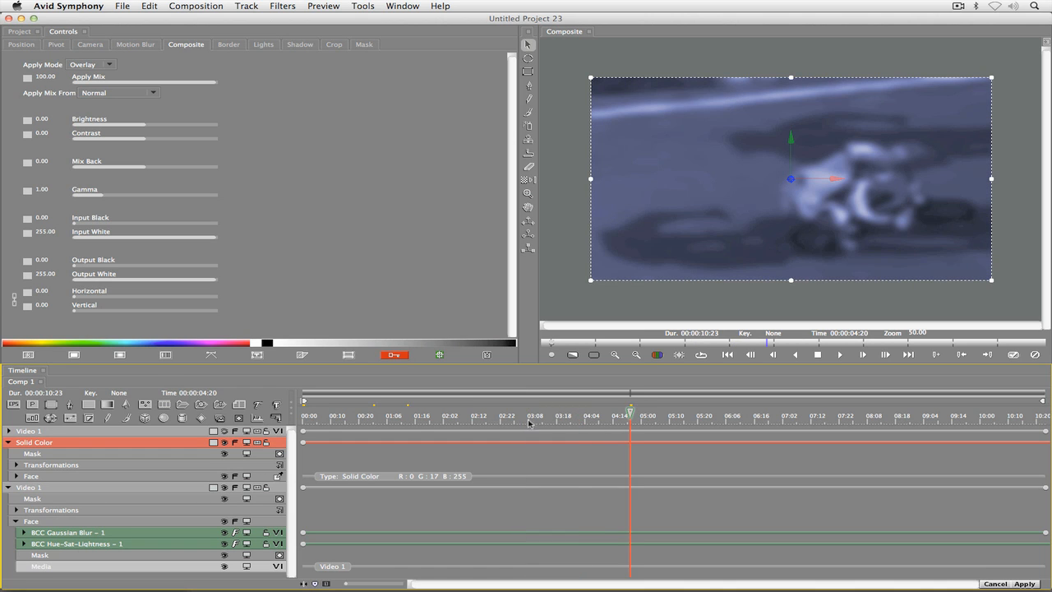
left_click_drag(631, 411, 587, 413)
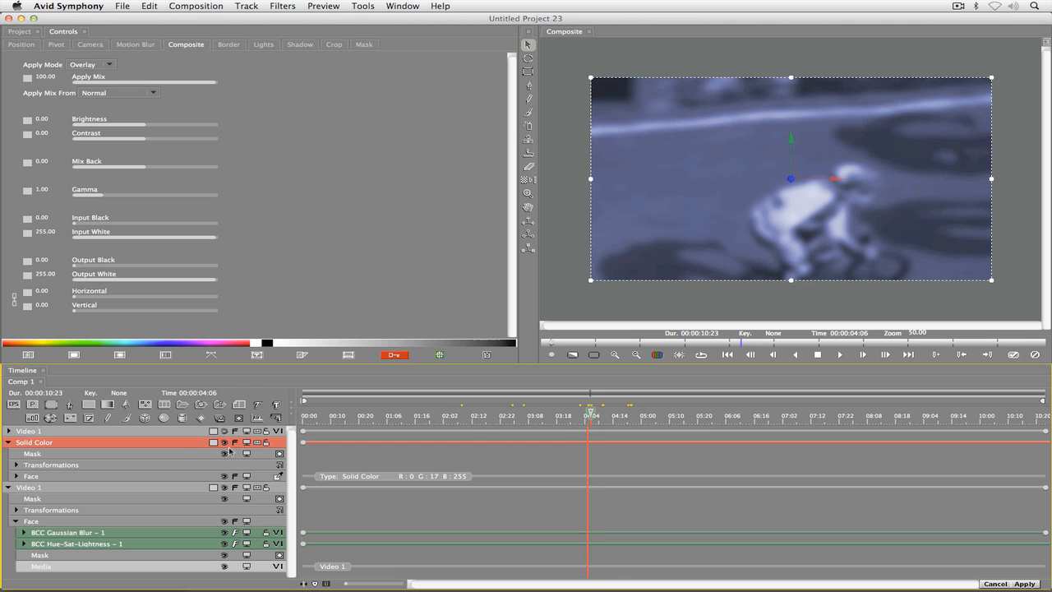
Try a green of 0, 255, 44 as the color of the Solid Color face
left_click(99, 475)
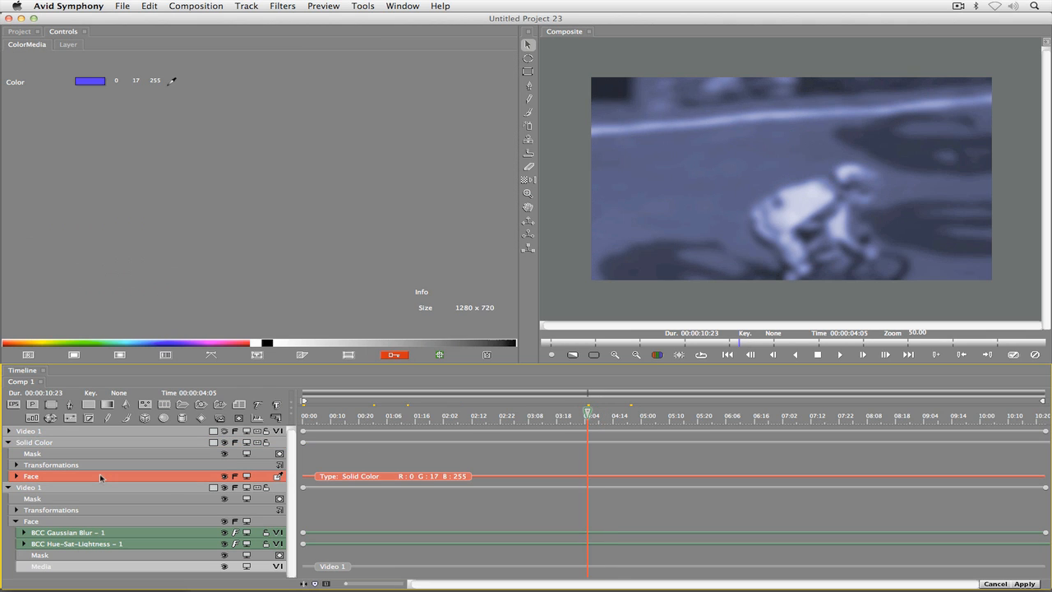
left_click(97, 81)
left_click_drag(493, 191, 474, 172)
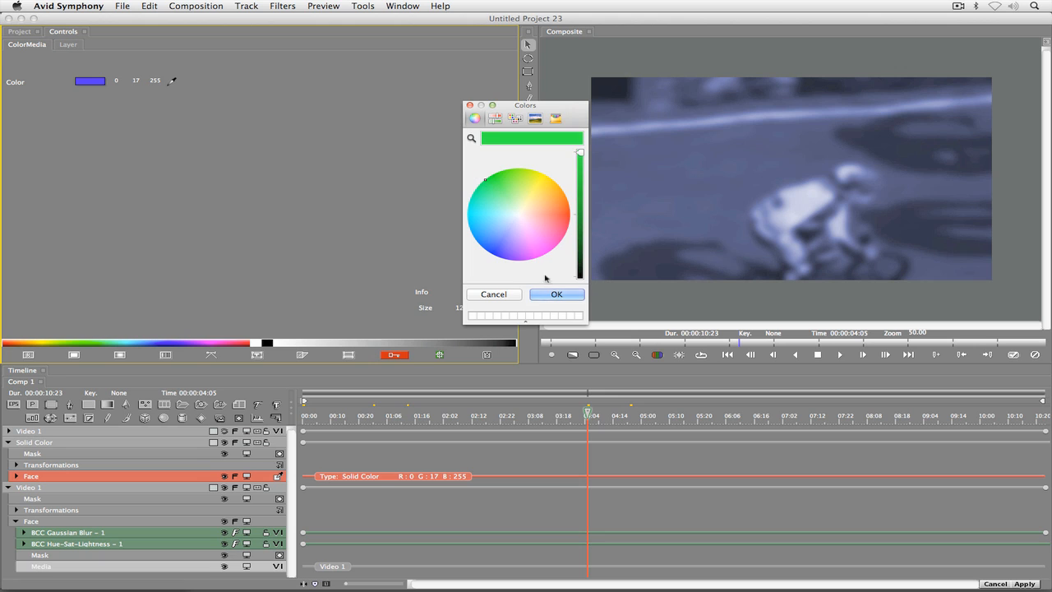
left_click(556, 295)
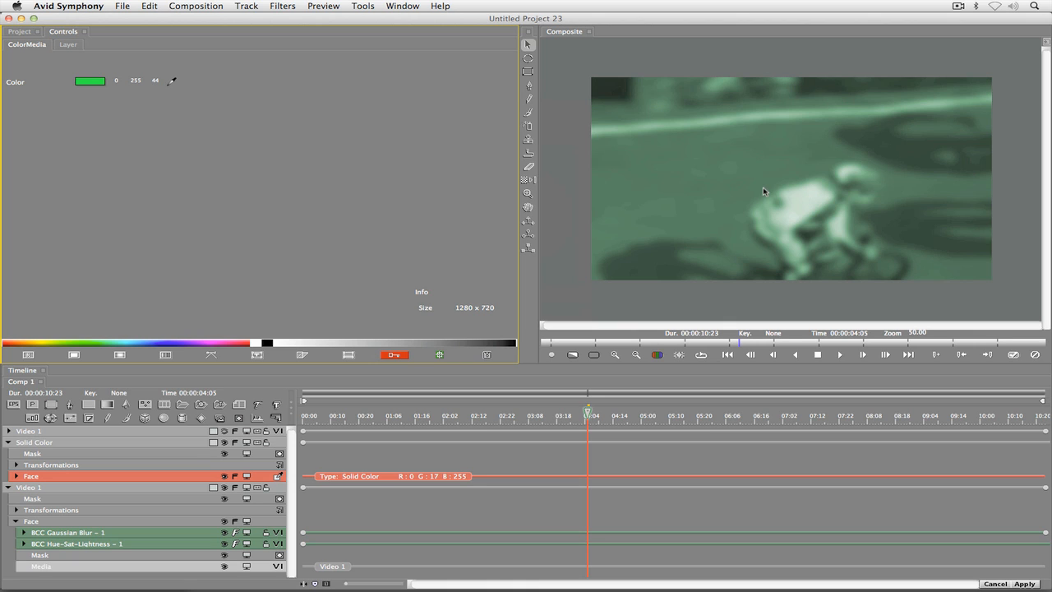
Set the Solid Color face's color to blue 0, 4, 255
left_click(93, 83)
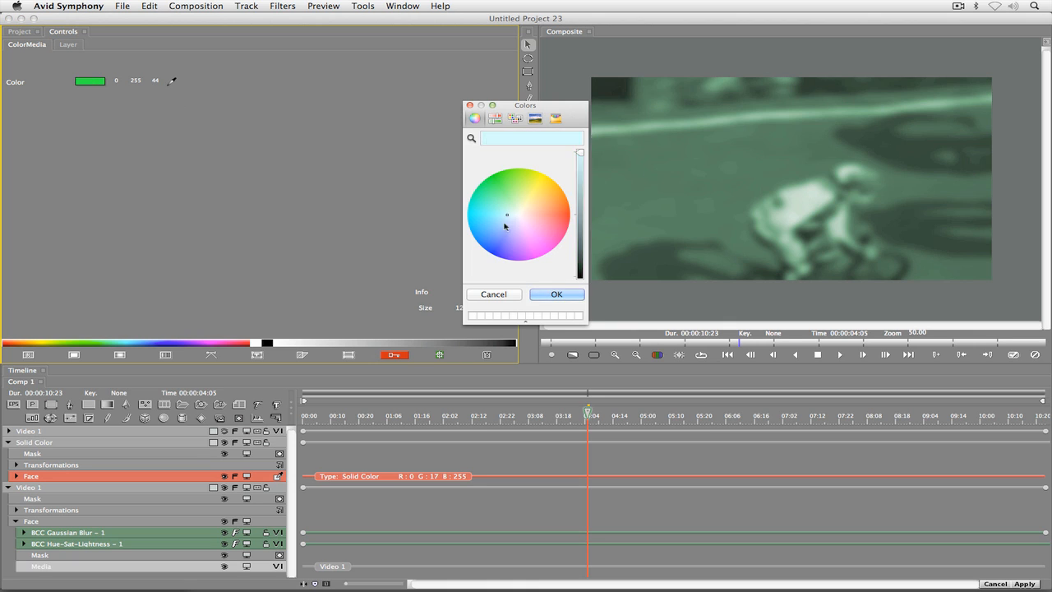
left_click(499, 257)
left_click(555, 293)
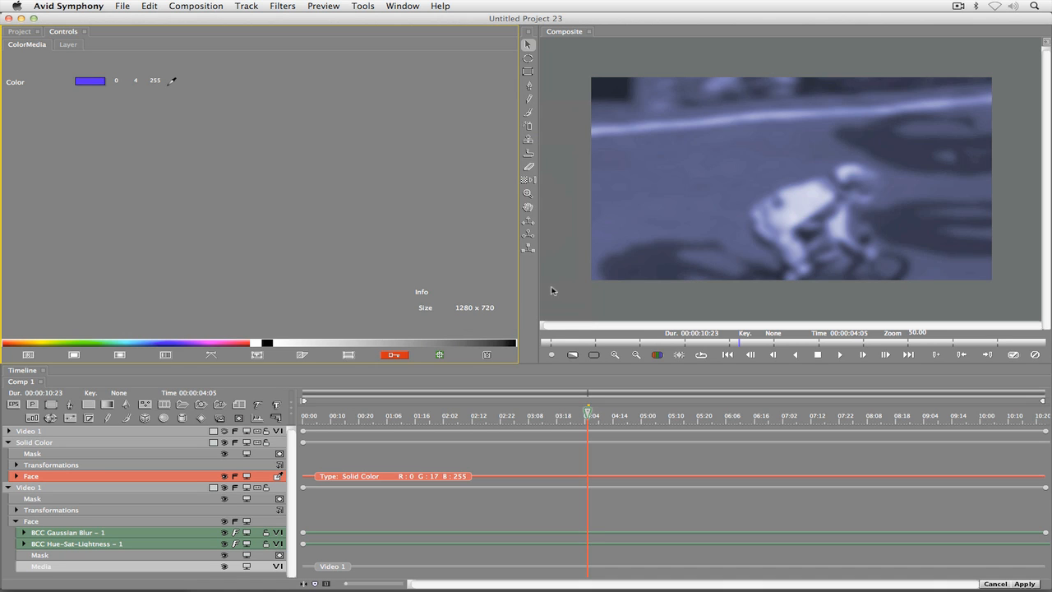
Collapse the Solid Color and lower Video 1 tracks and return to the start of the composition
left_click(9, 443)
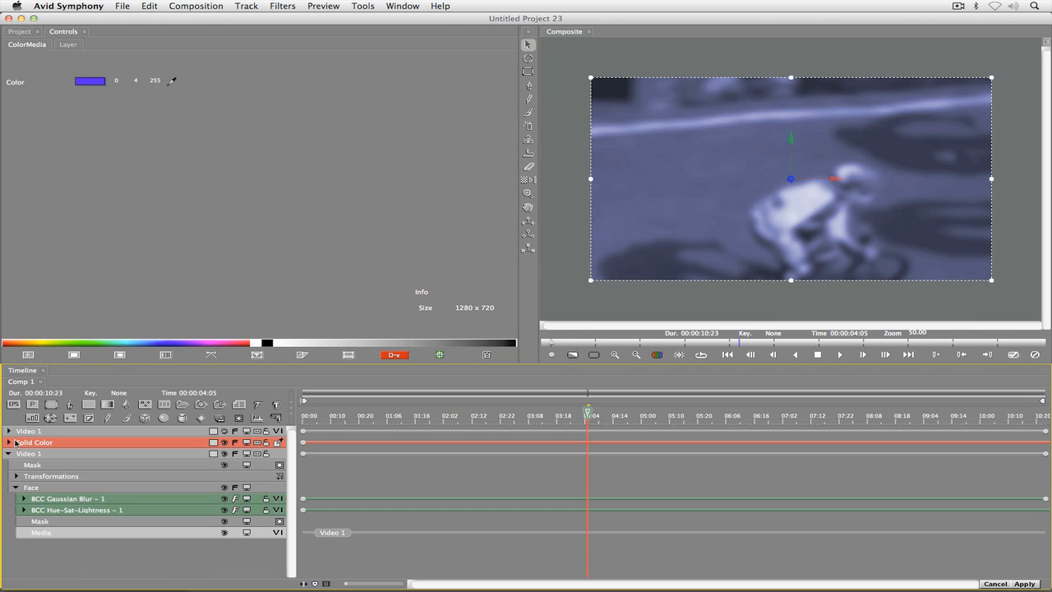
key("Home")
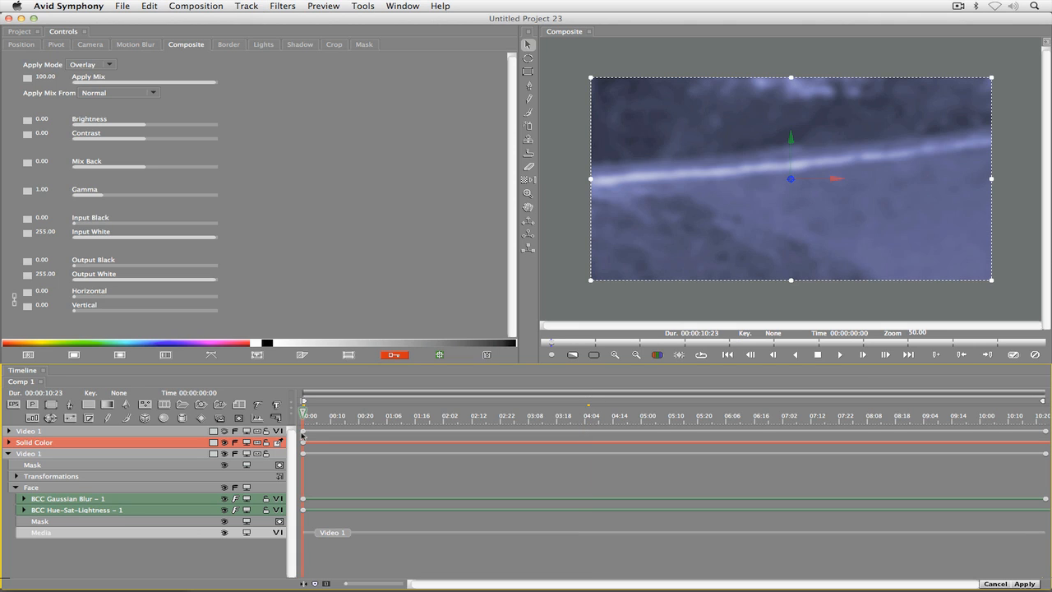
left_click(9, 454)
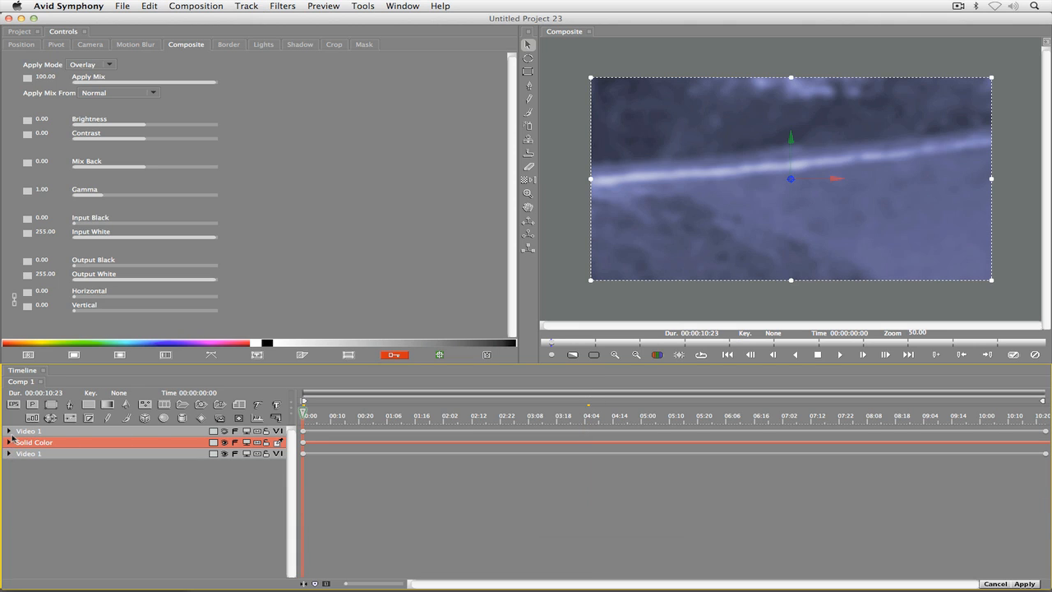
Expand the upper Video 1 track, make it visible and set its Scale X and Scale Y to 47
left_click(9, 431)
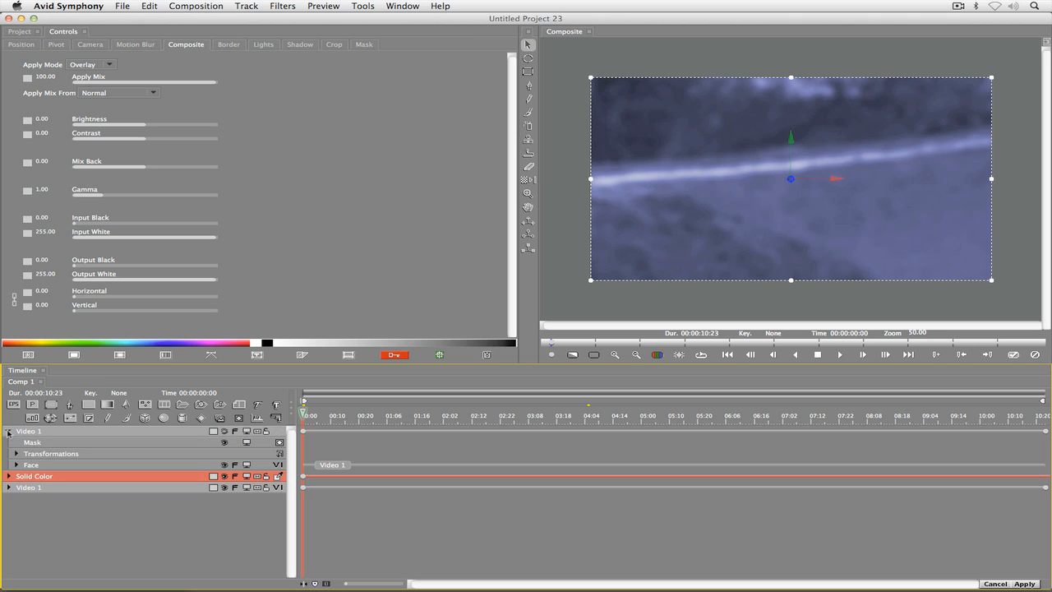
left_click(31, 432)
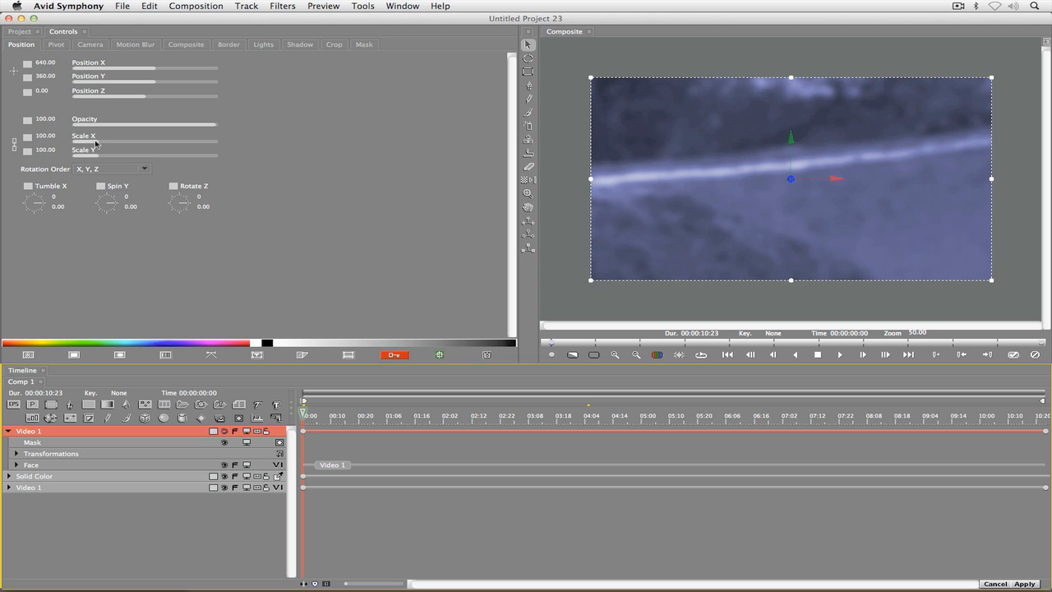
left_click_drag(95, 143, 88, 144)
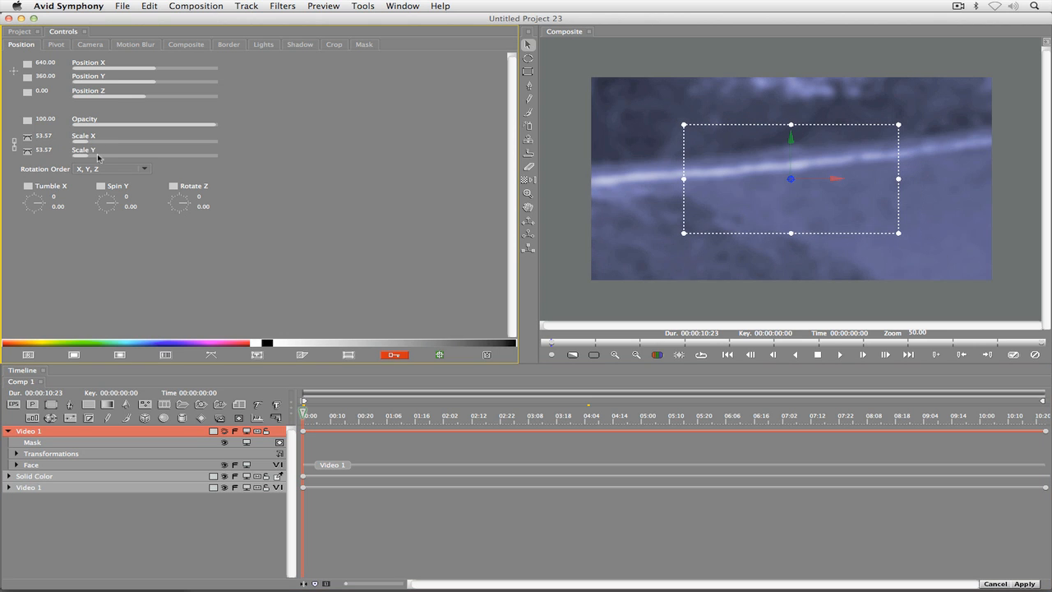
left_click(223, 431)
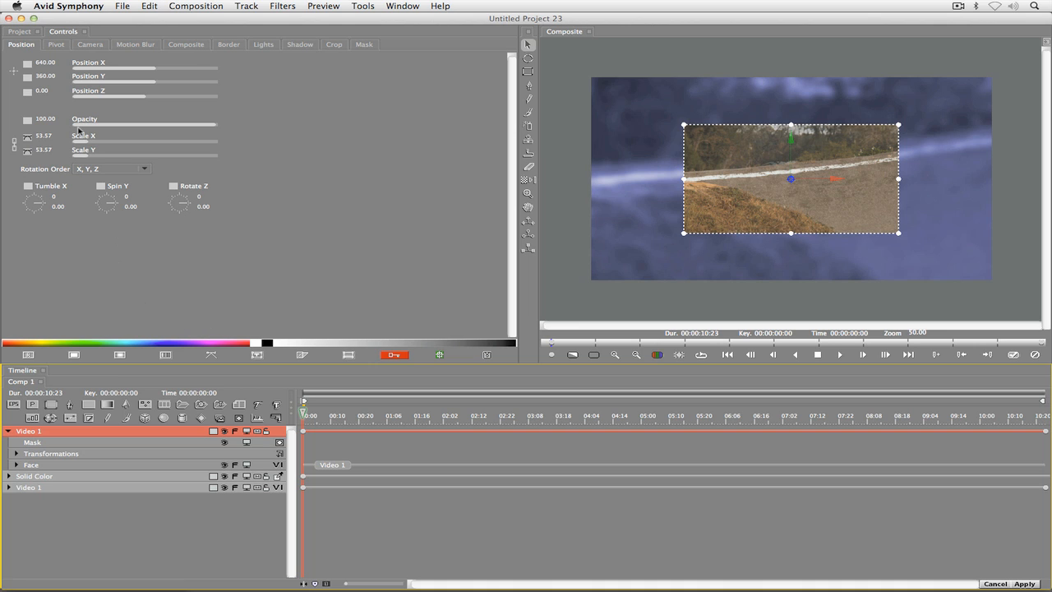
left_click(39, 135)
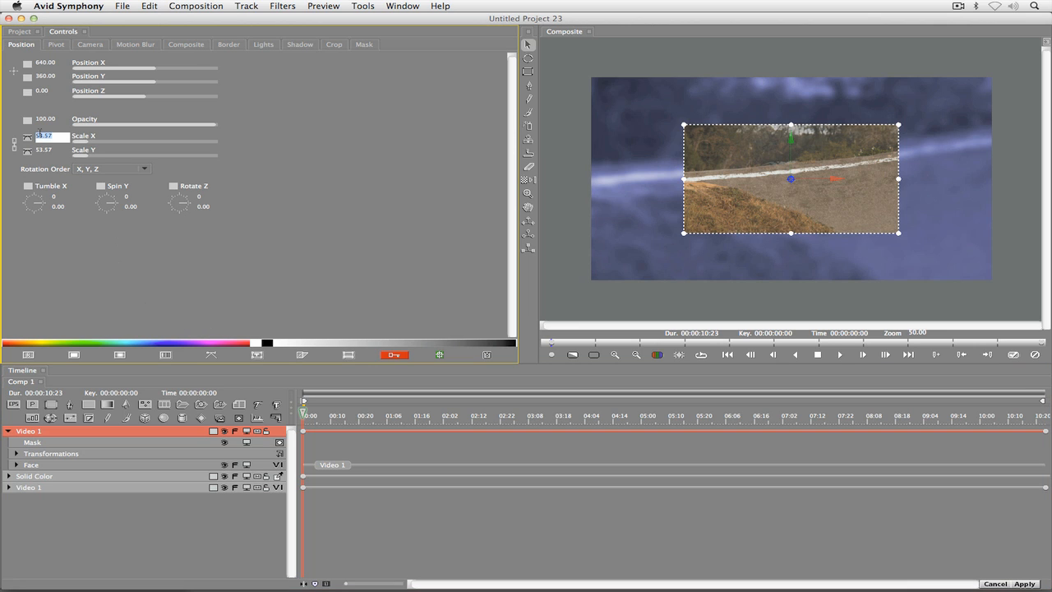
type("47")
key("Return")
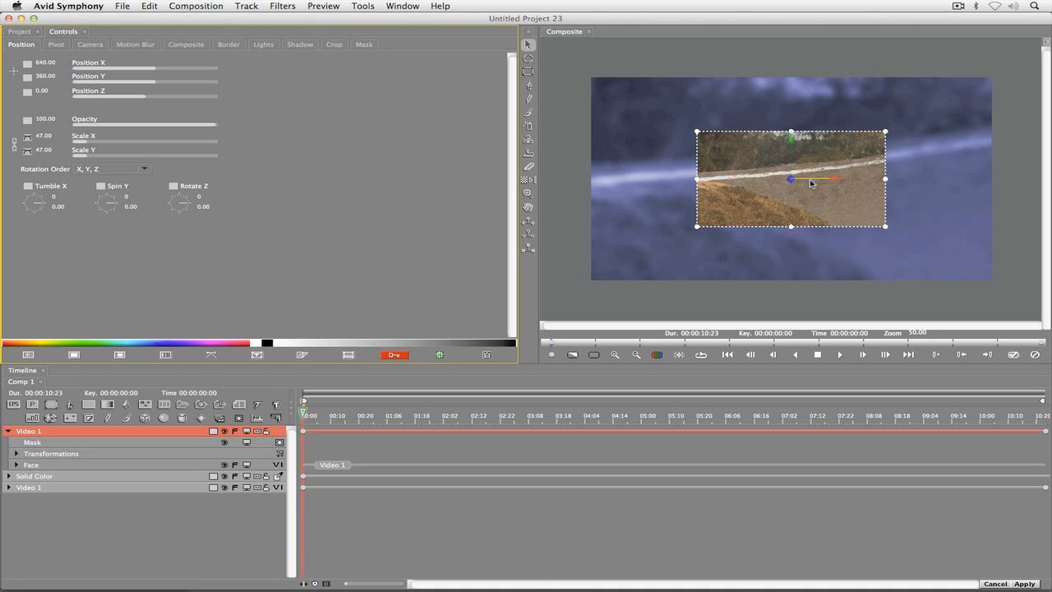
Place the upper Video 1 clip at Position X 933.35 and Position Y 256.57, with Spin Y at 33
left_click_drag(810, 182, 884, 185)
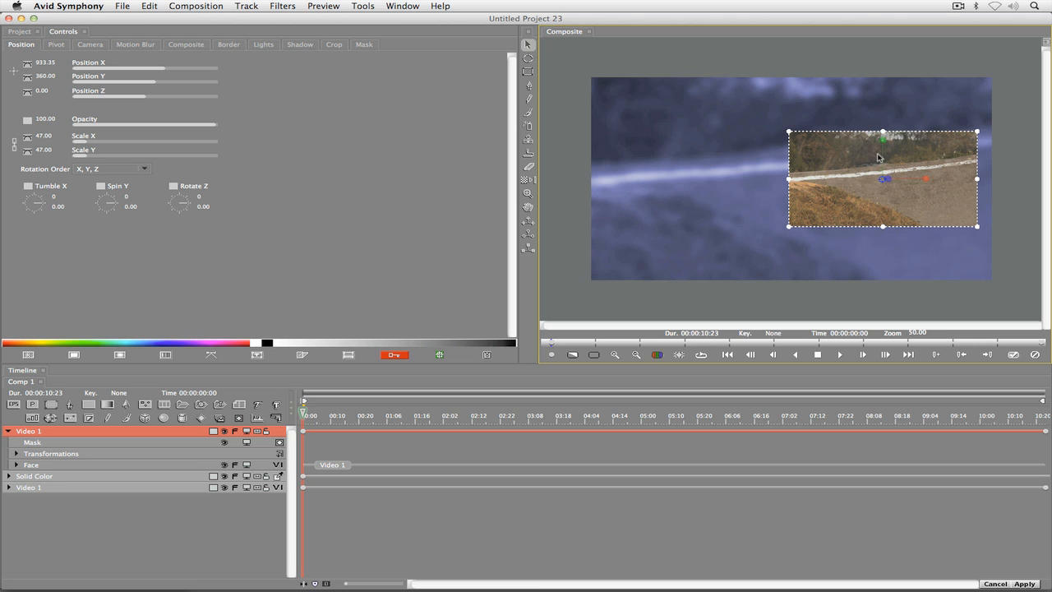
mouse_move(883, 156)
left_mouse_down()
mouse_move(862, 162)
mouse_move(884, 155)
mouse_move(884, 142)
left_mouse_up()
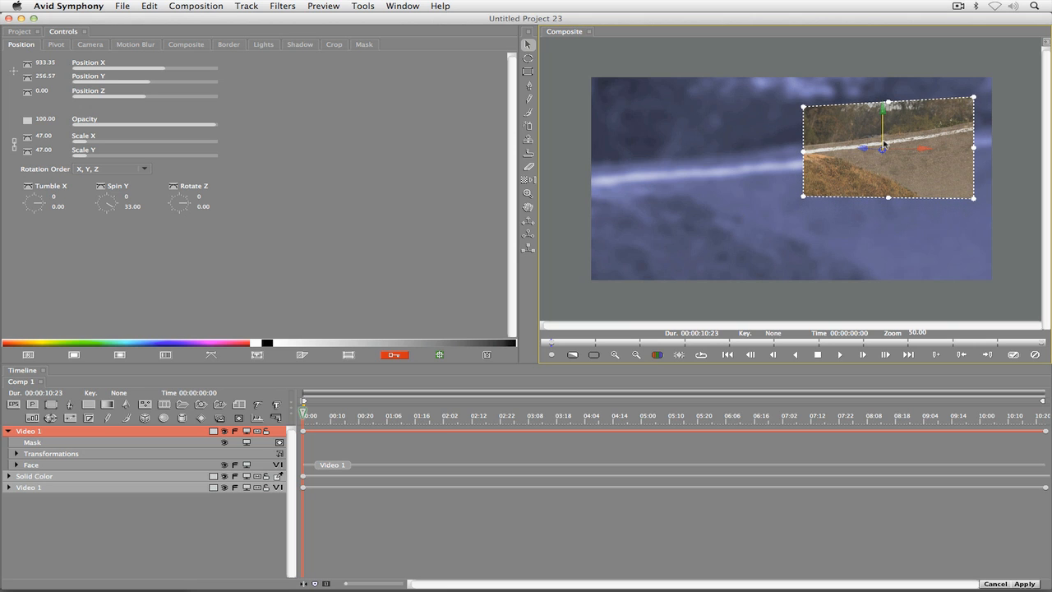
Set the preview quality to Draft and its resolution to Quarter, and briefly preview the composition from the start
left_click(572, 355)
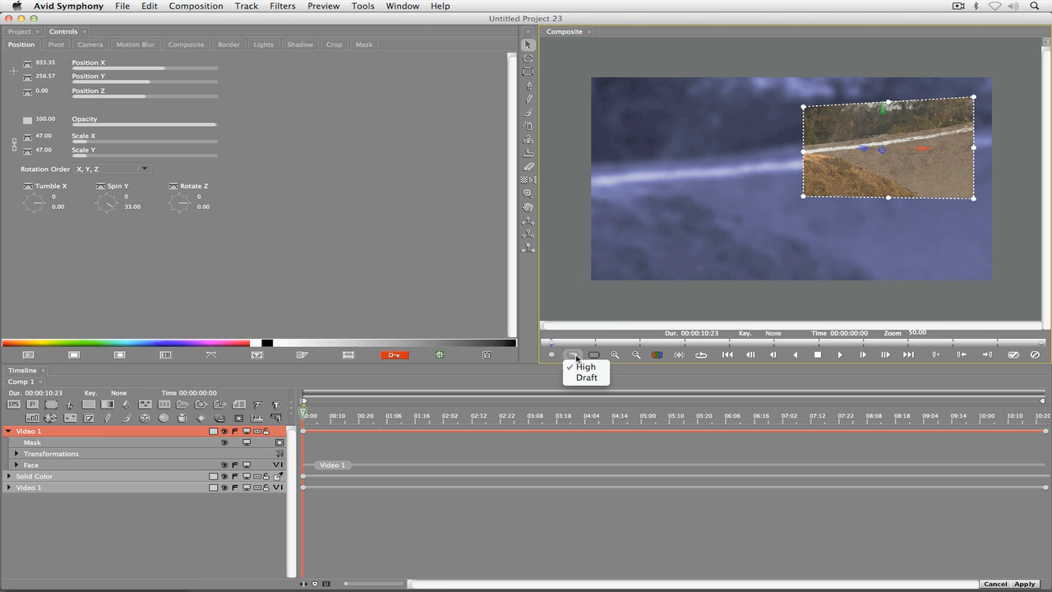
left_click(582, 378)
left_click(595, 355)
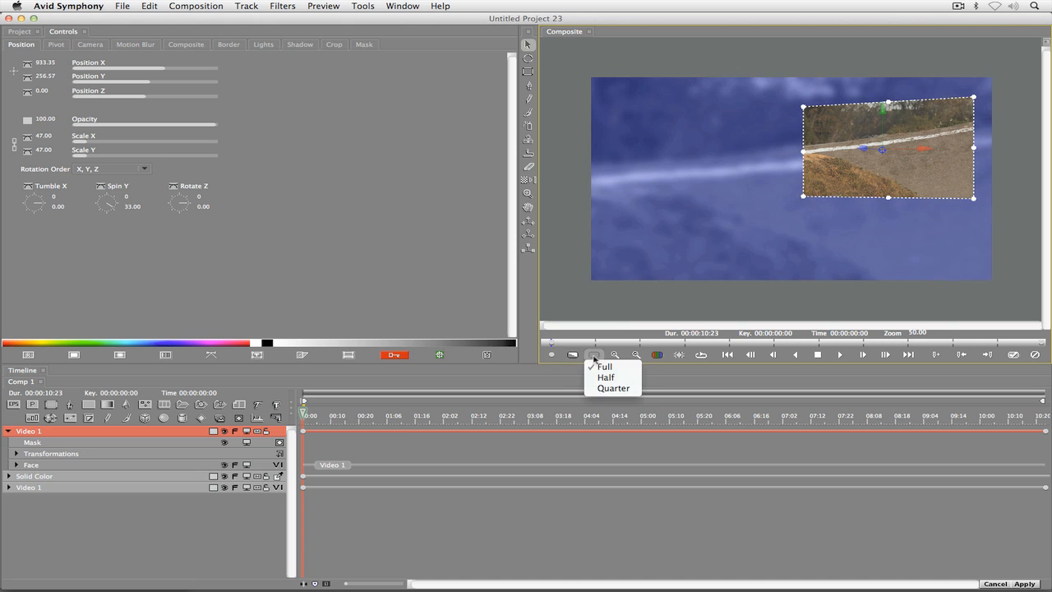
left_click(606, 392)
key("space")
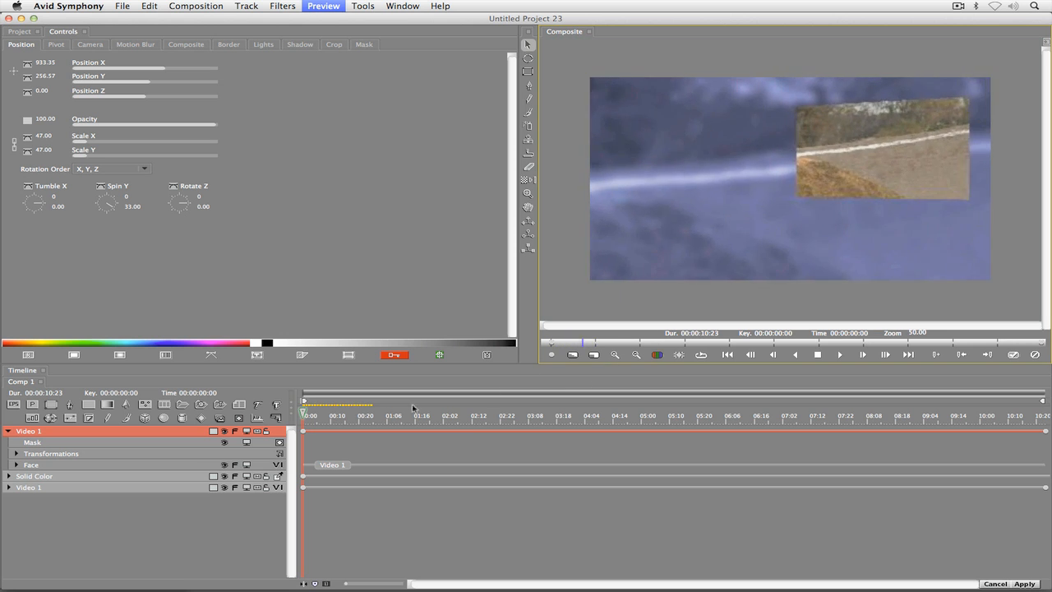
left_click(350, 409)
left_click_drag(353, 419, 303, 415)
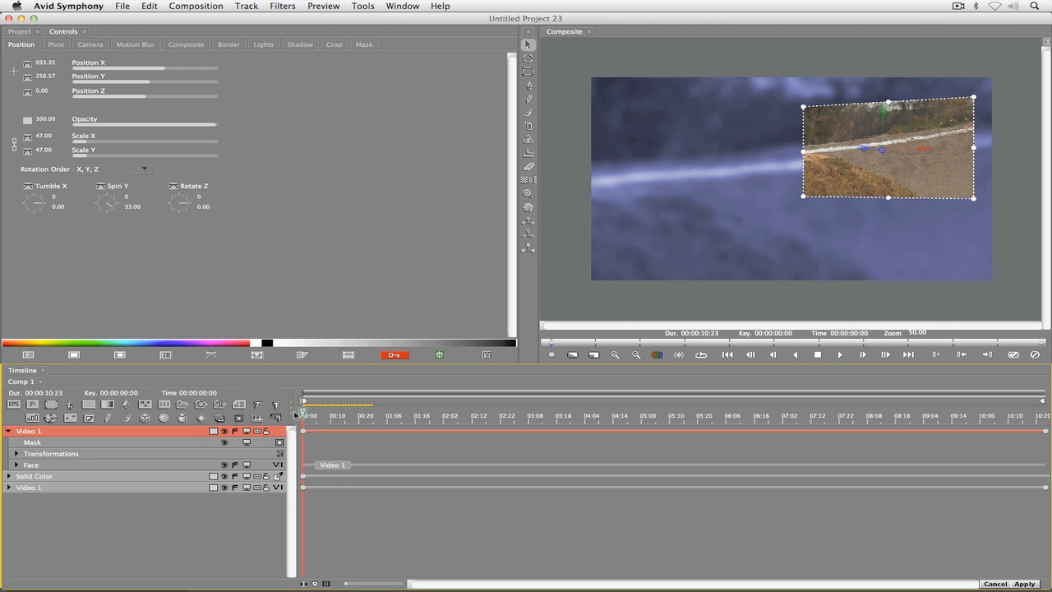
Set the upper Video 1 track's Position X, Y, Z and Scale X, Y interpolation to Constant and preview the composition
left_click(30, 65)
left_click(37, 85)
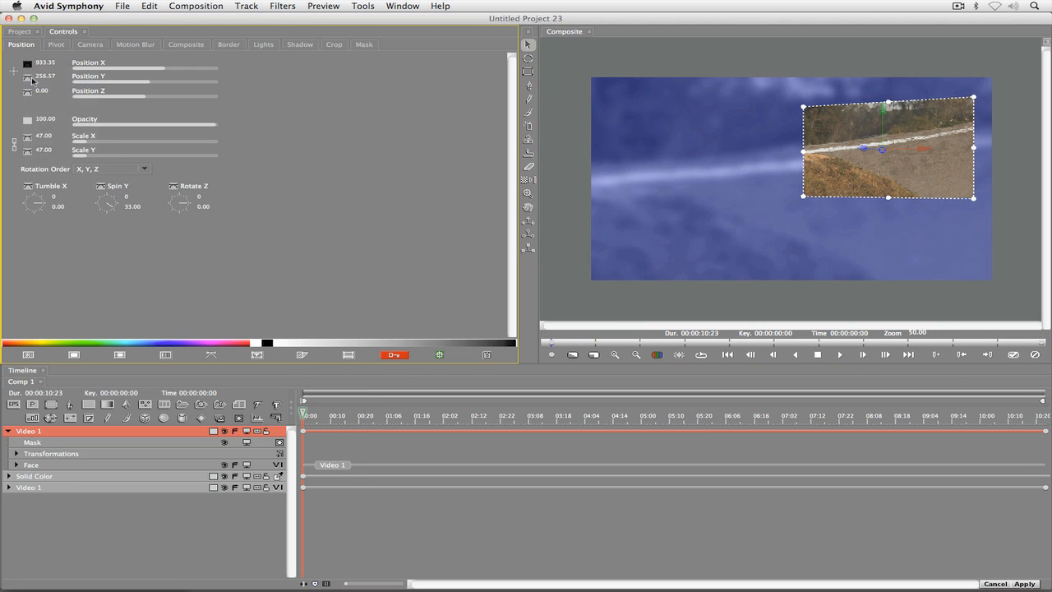
left_click(30, 77)
left_click(37, 97)
left_click(31, 91)
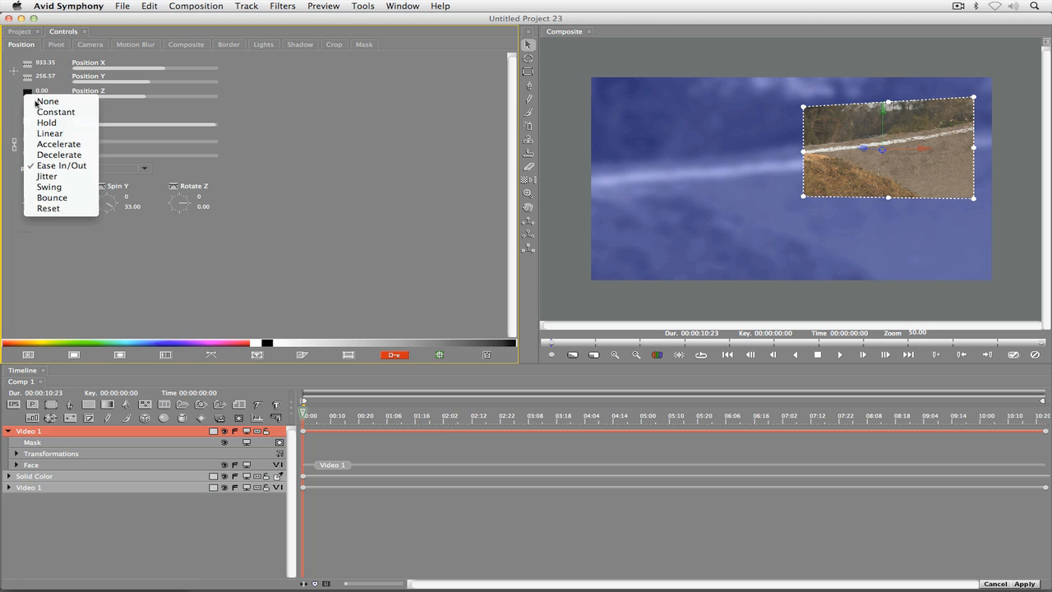
left_click(37, 109)
left_click(28, 137)
left_click(37, 157)
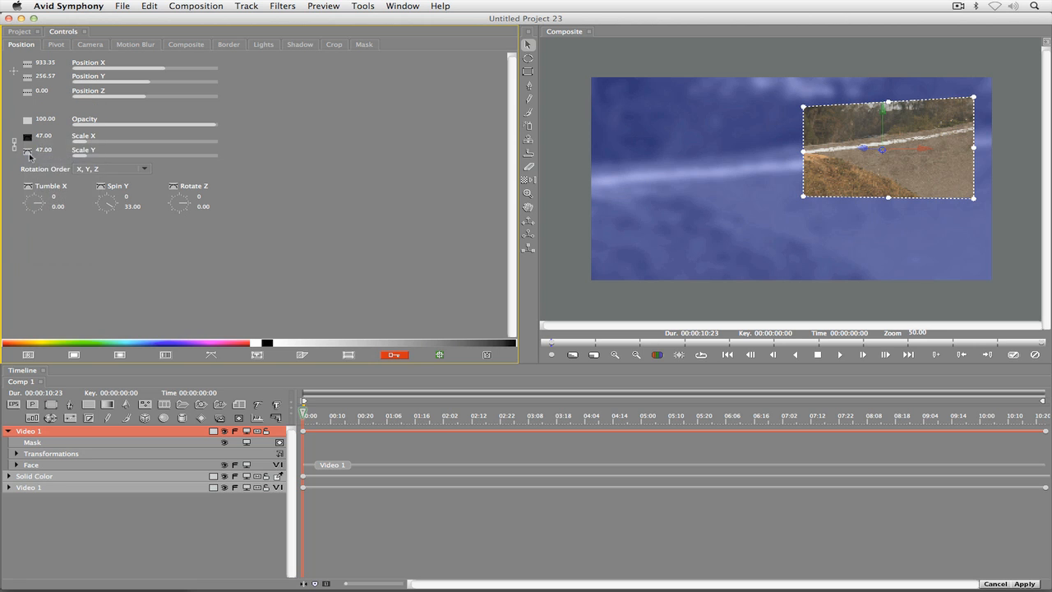
left_click(29, 150)
left_click(37, 171)
key("space")
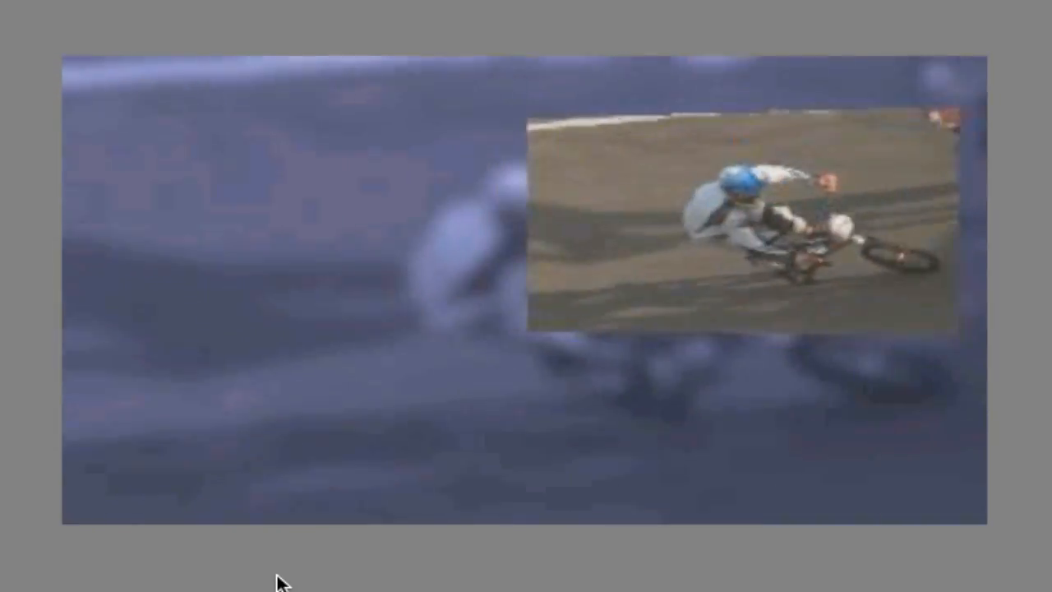
key("space")
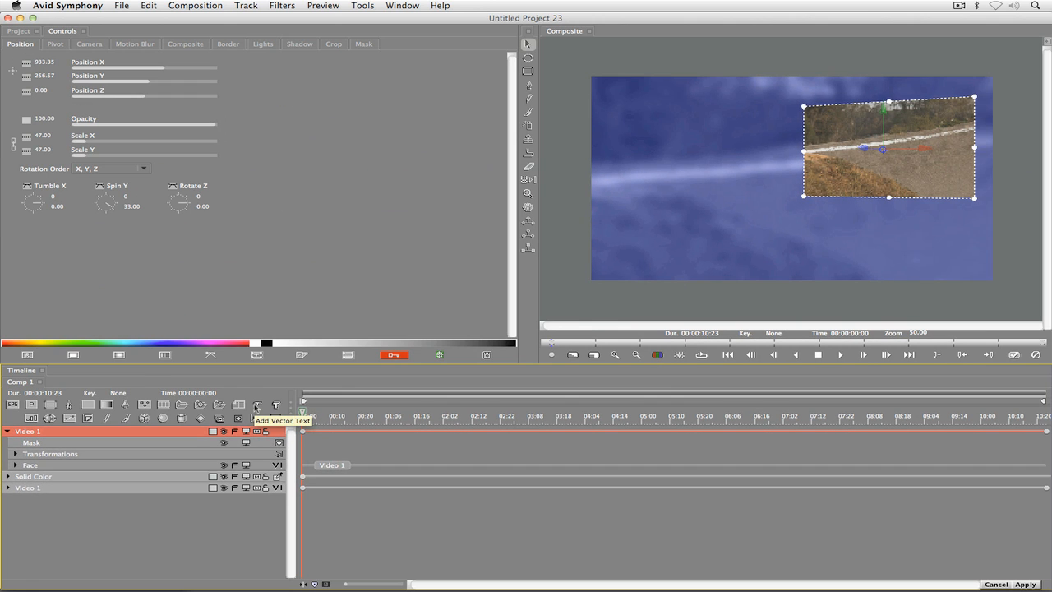
Add a text track to the composition, close its Text window and reopen it
left_click(727, 287)
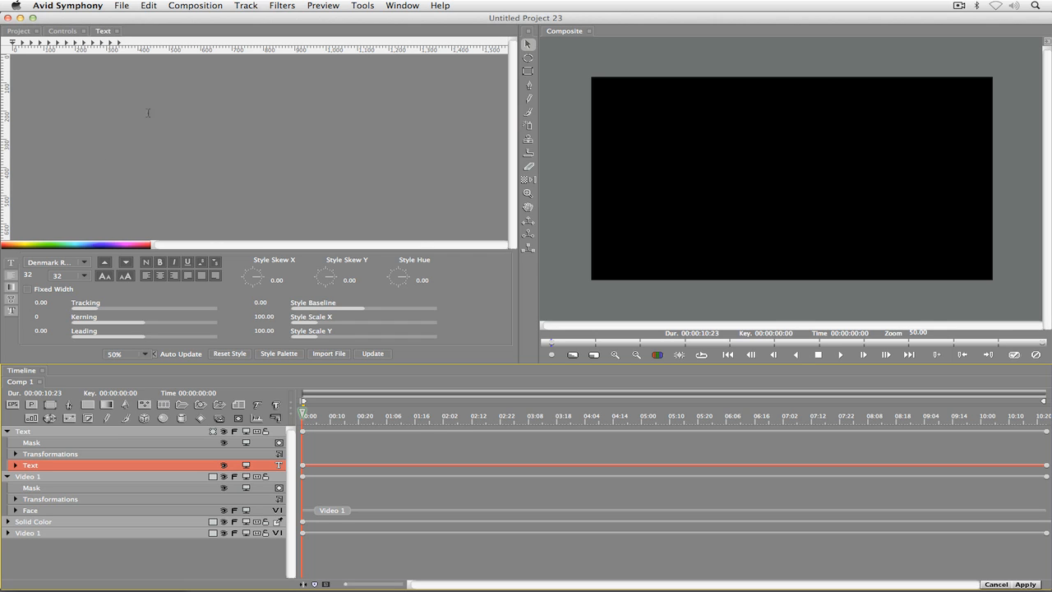
left_click(117, 32)
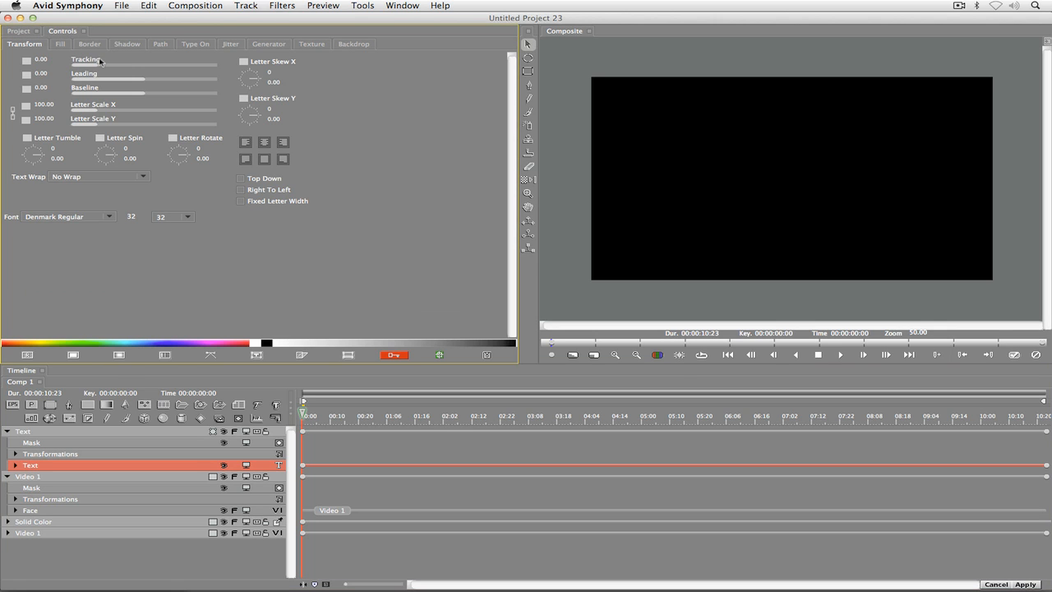
left_click(387, 3)
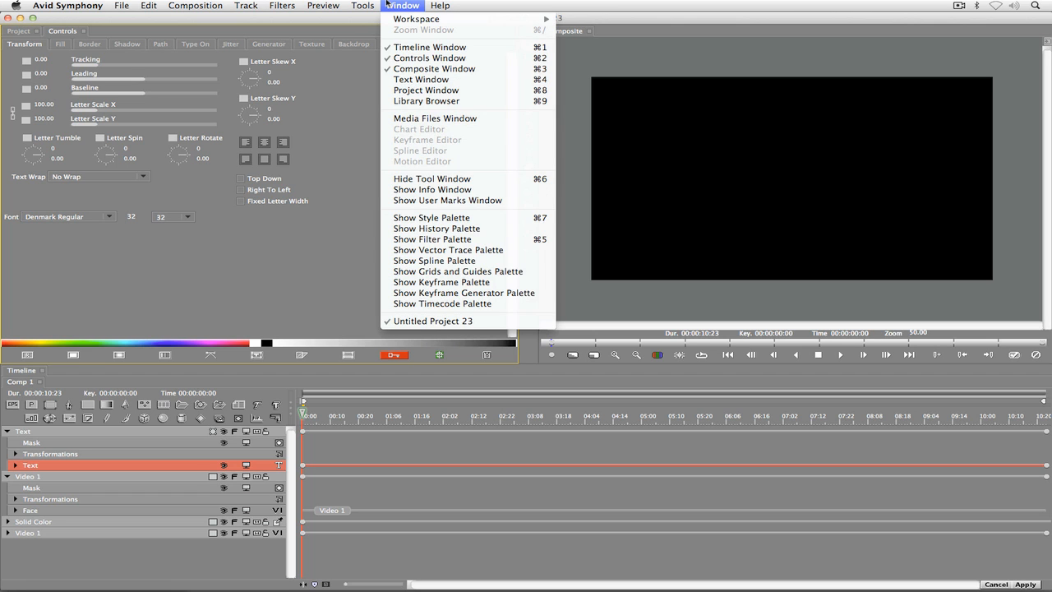
left_click(394, 78)
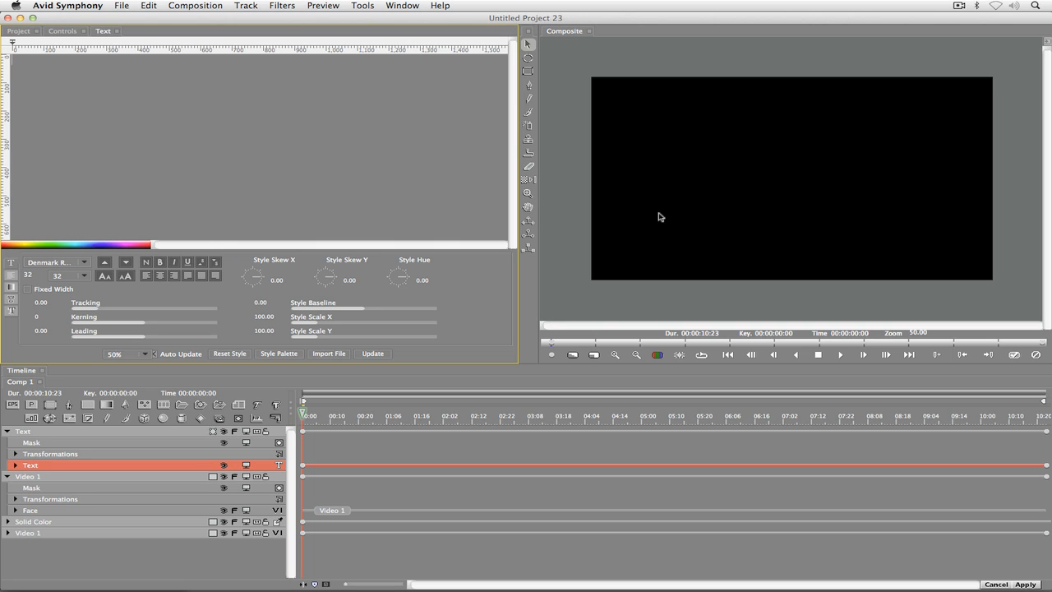
Enter "Avid FX ROCKS!" as the track's text and set its font size to 64
type("Avid FX ROCK")
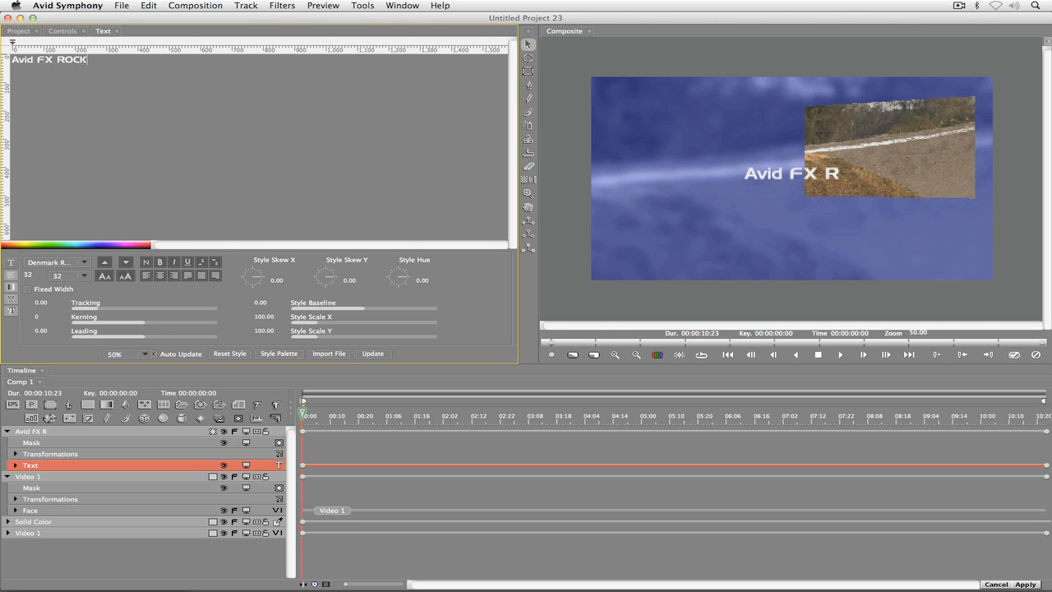
type("S!")
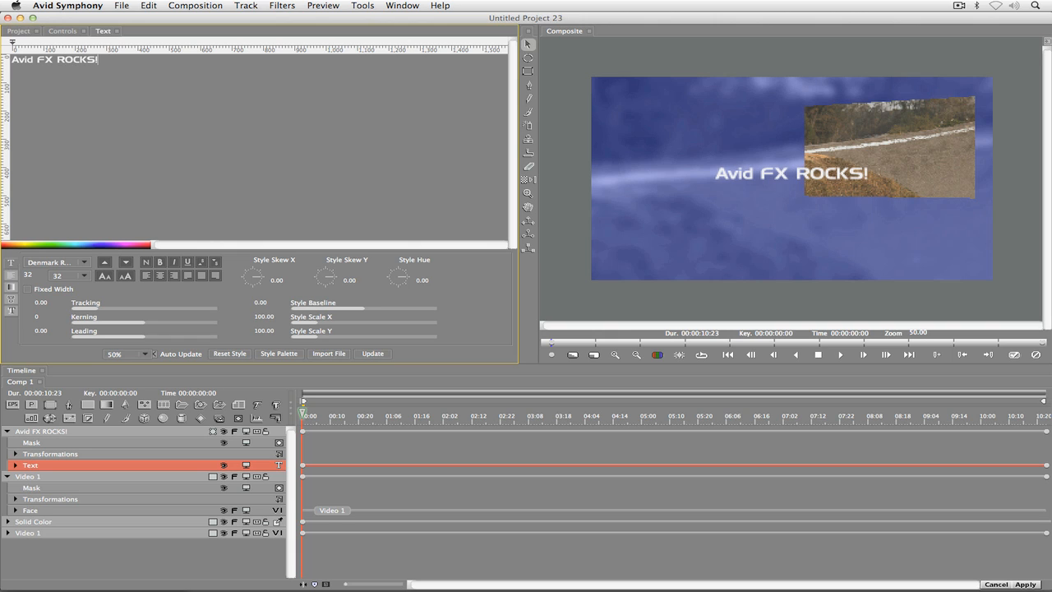
key("super+a")
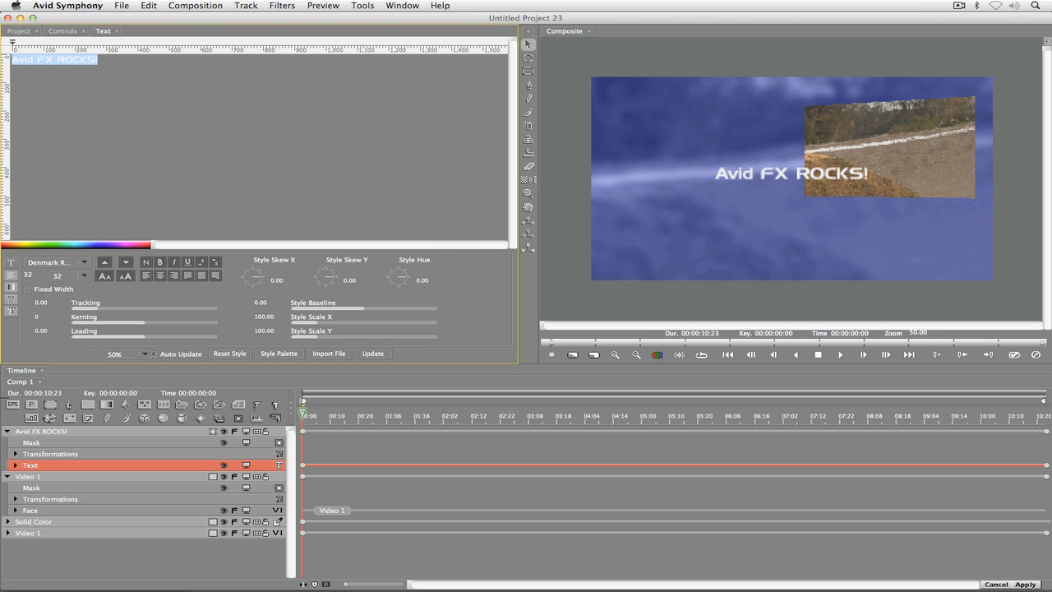
double_click(42, 275)
type("64")
key("Return")
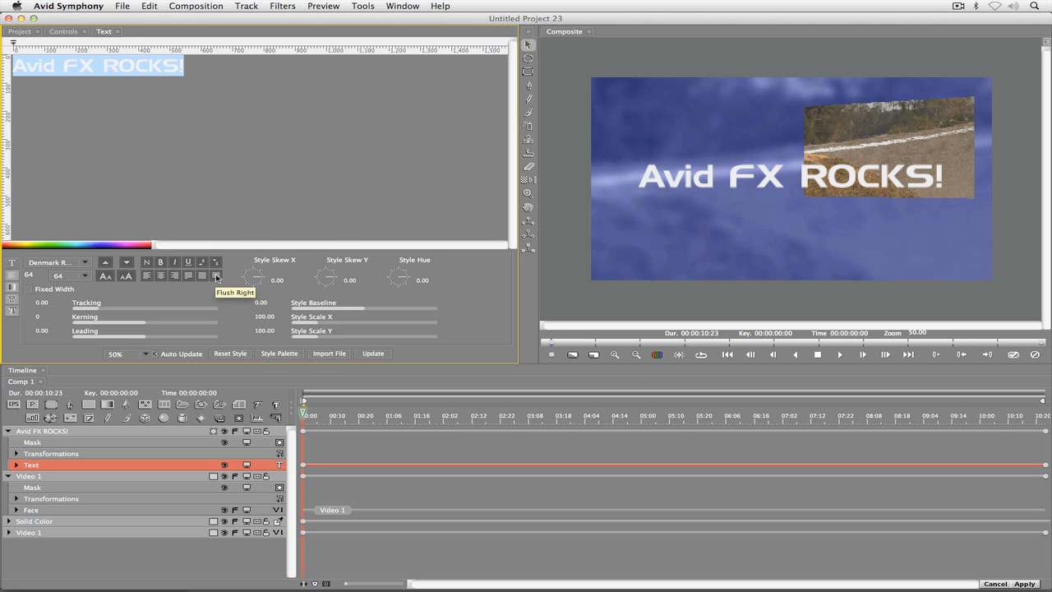
Copy "Avid FX ROCKS!" and paste two more copies after it on the same line
left_click_drag(186, 66, 4, 51)
key("super+c")
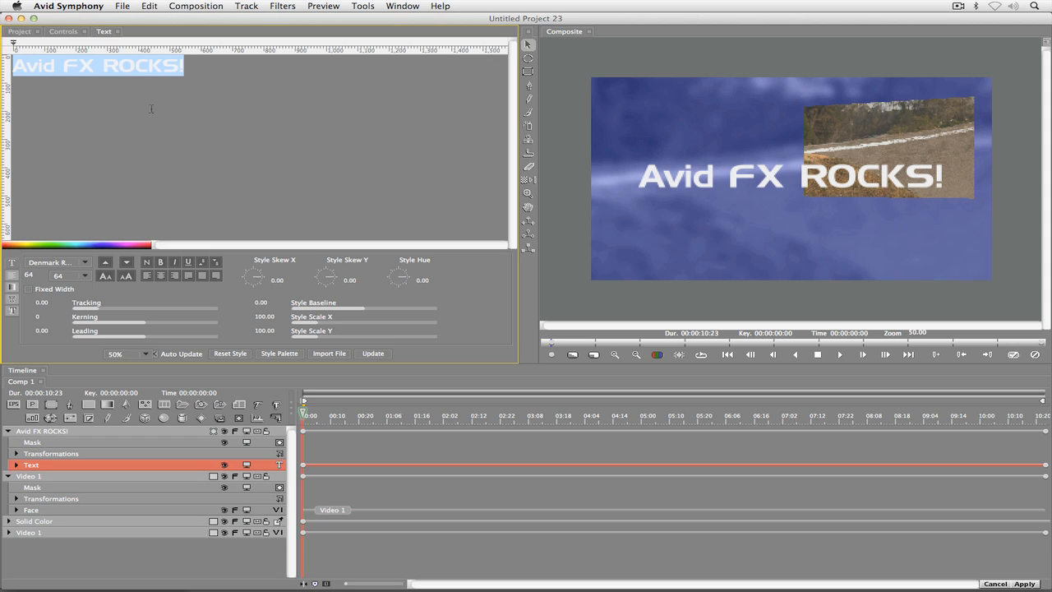
left_click(206, 72)
key("super+v")
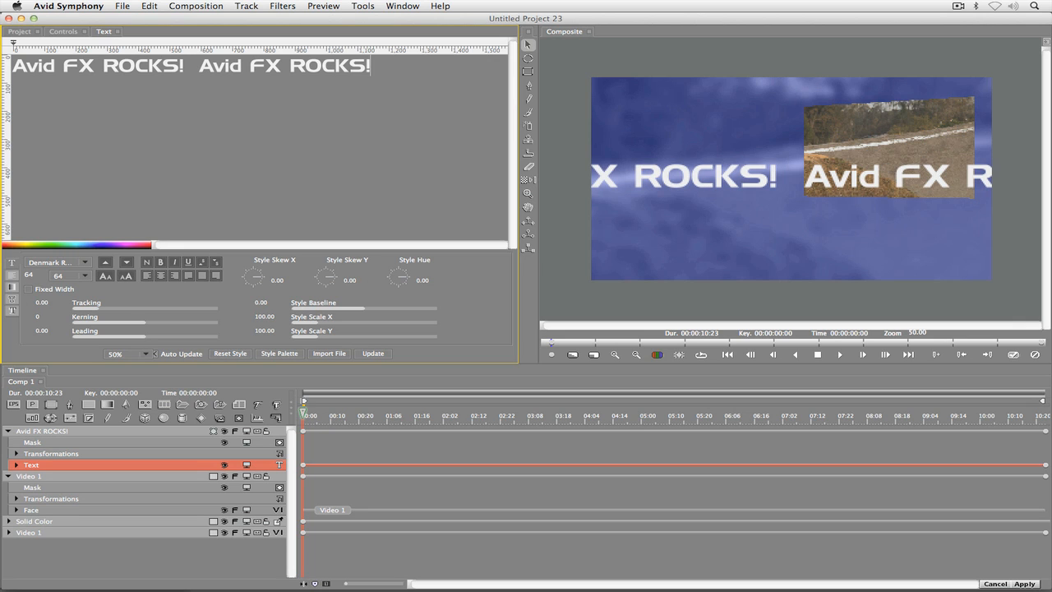
key("super+v")
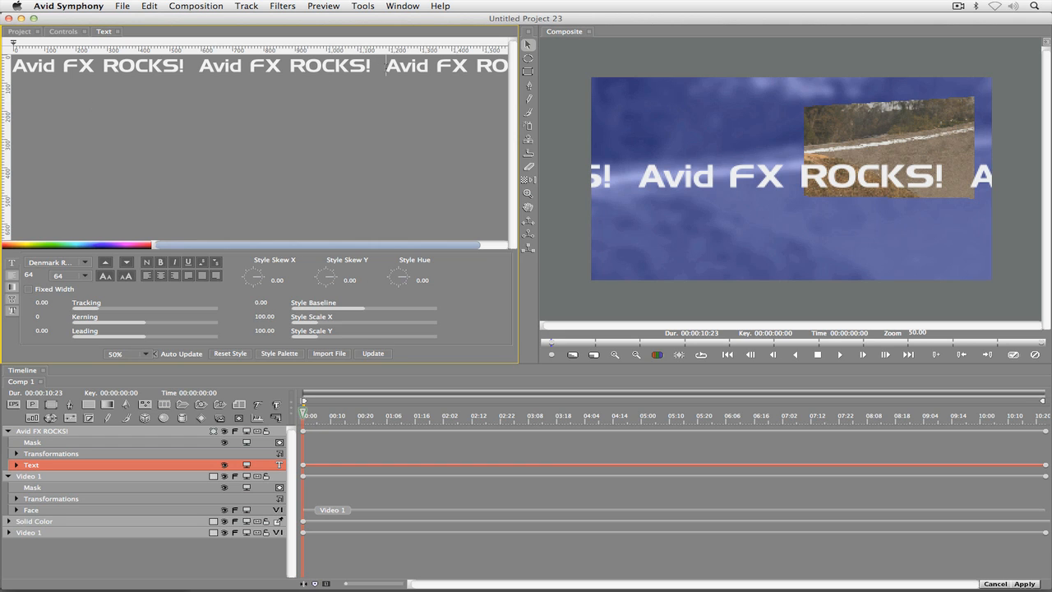
Try placing the third "Avid FX ROCKS!" on its own centered line, and undo back to two copies on one line
key("BackSpace")
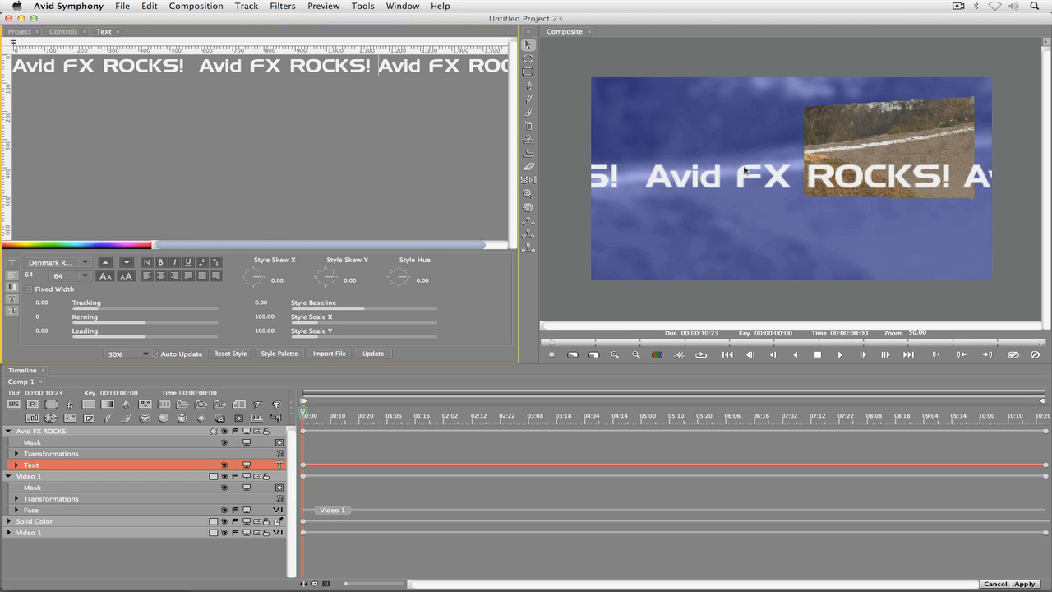
key("Return")
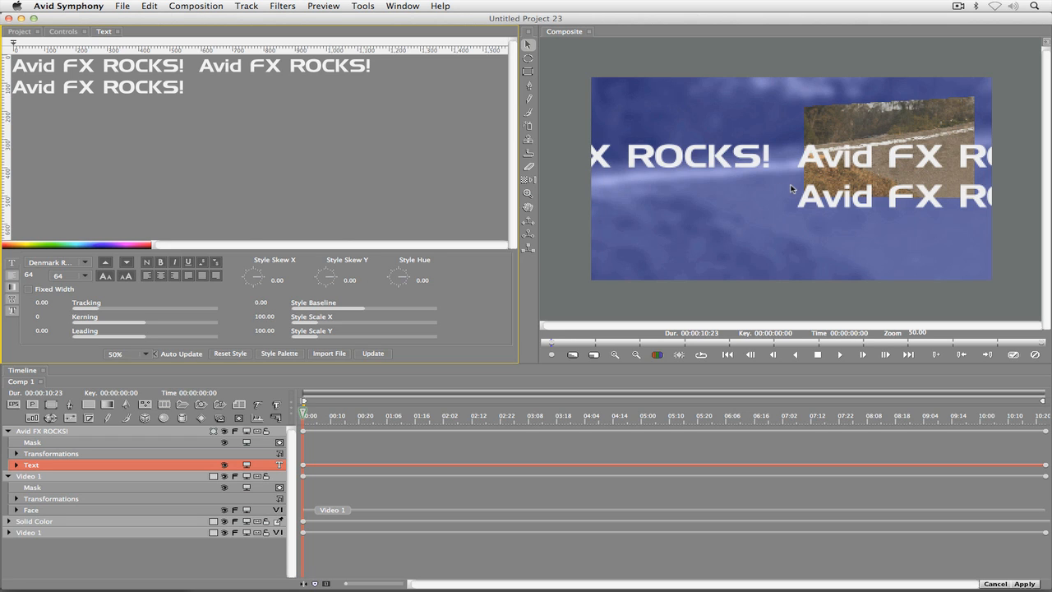
left_click(161, 276)
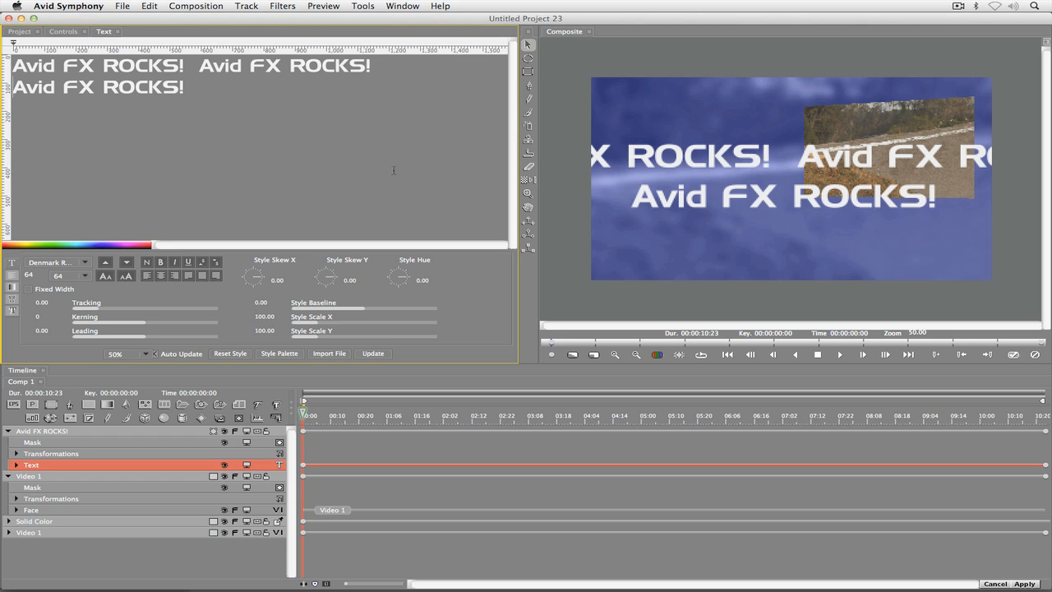
key("super+z")
key("super+z")
key("super+z")
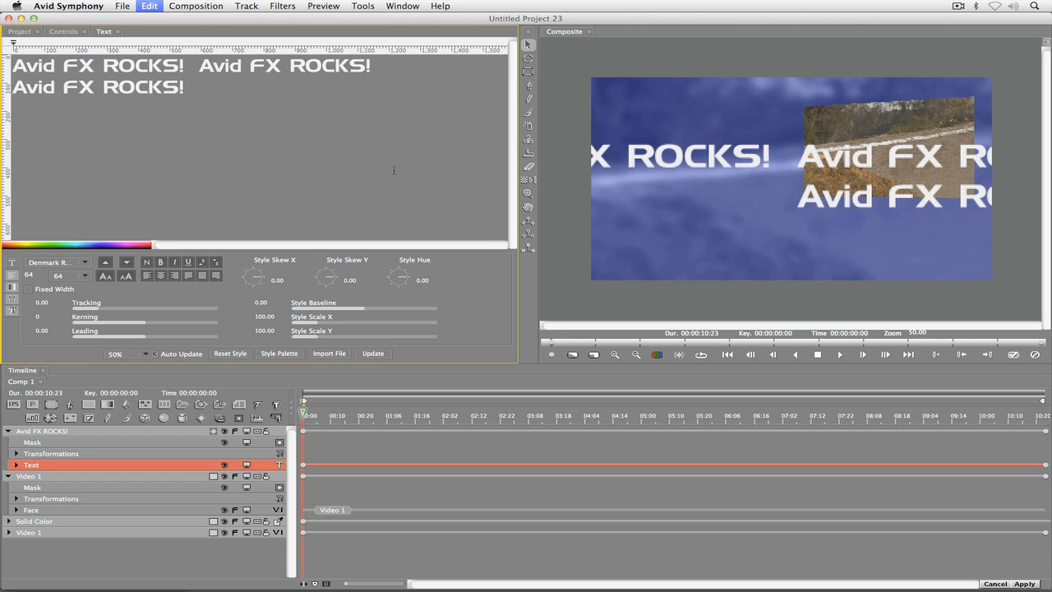
key("super+z")
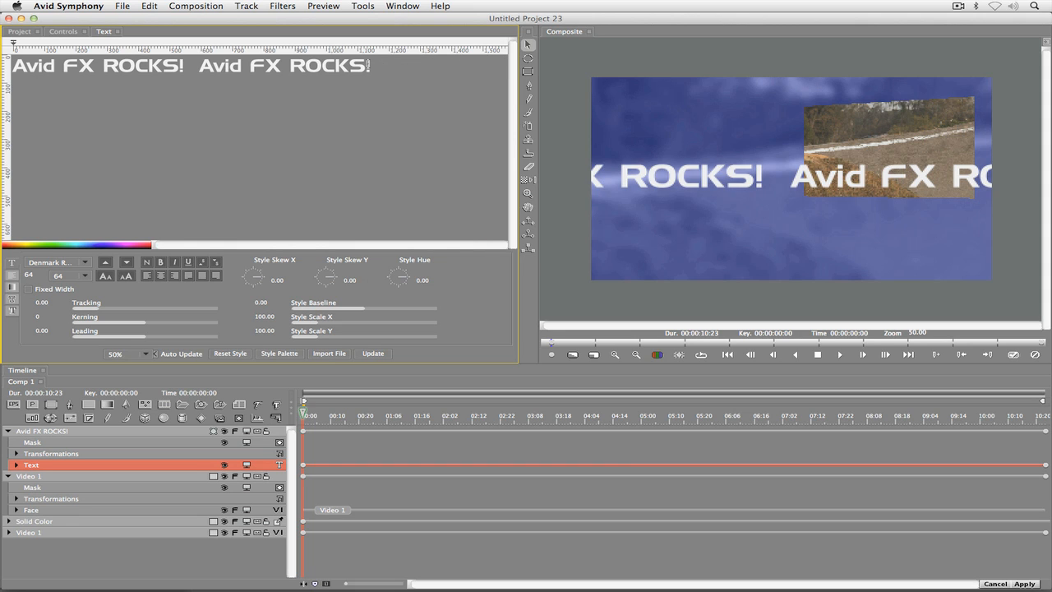
Copy the second "Avid FX ROCKS!" and paste it at the end of the line to get three repetitions
key("shift+Left")
key("shift+Left")
key("shift+Left")
key("shift+Left")
key("shift+Left")
key("shift+Left")
key("shift+Left")
key("shift+Left")
key("shift+Left")
key("shift+Left")
key("shift+Left")
key("shift+Left")
key("shift+Left")
key("shift+Left")
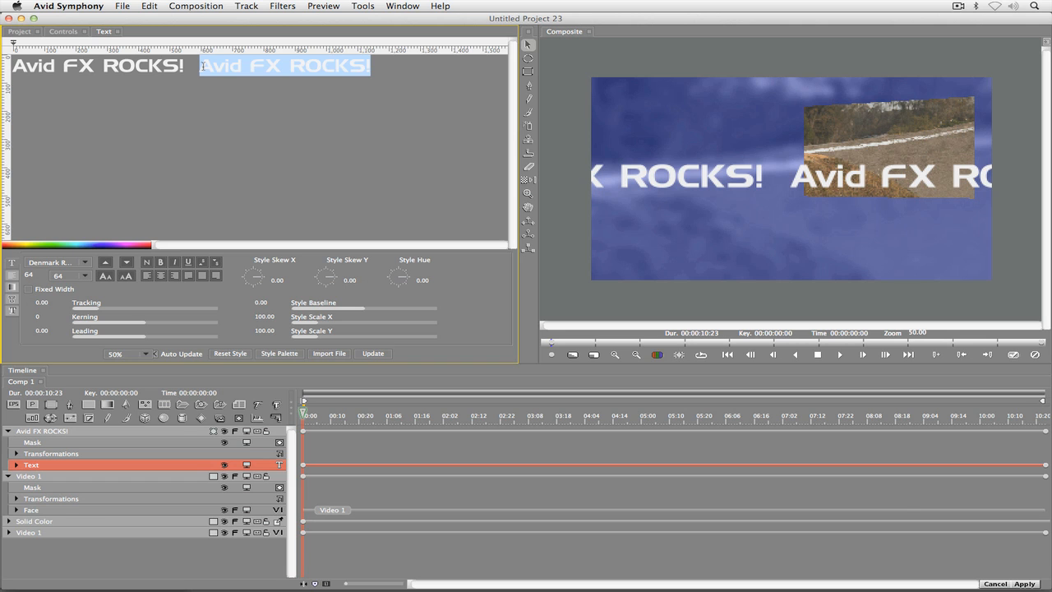
key("super+c")
key("Right")
key("super+v")
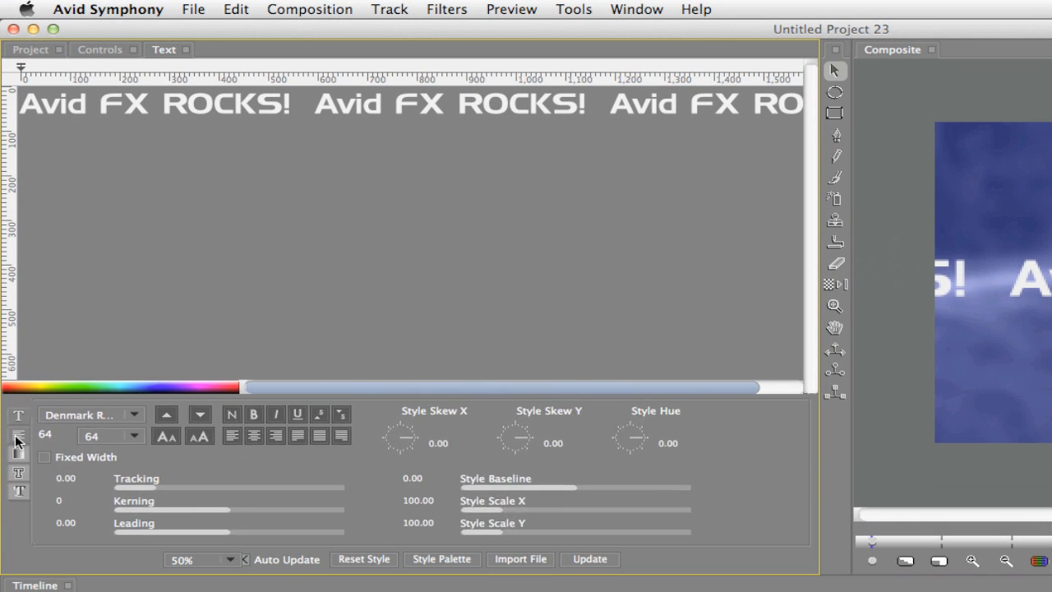
Turn on line wrapping in the page settings by setting Text Wrap to Wrap
left_click(10, 279)
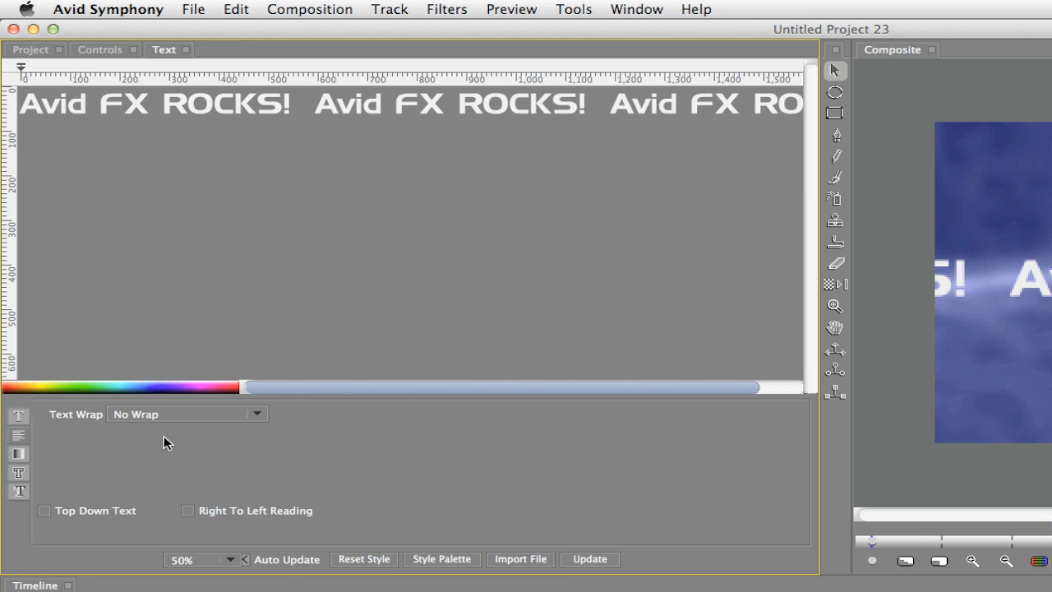
left_click(201, 410)
left_click(188, 427)
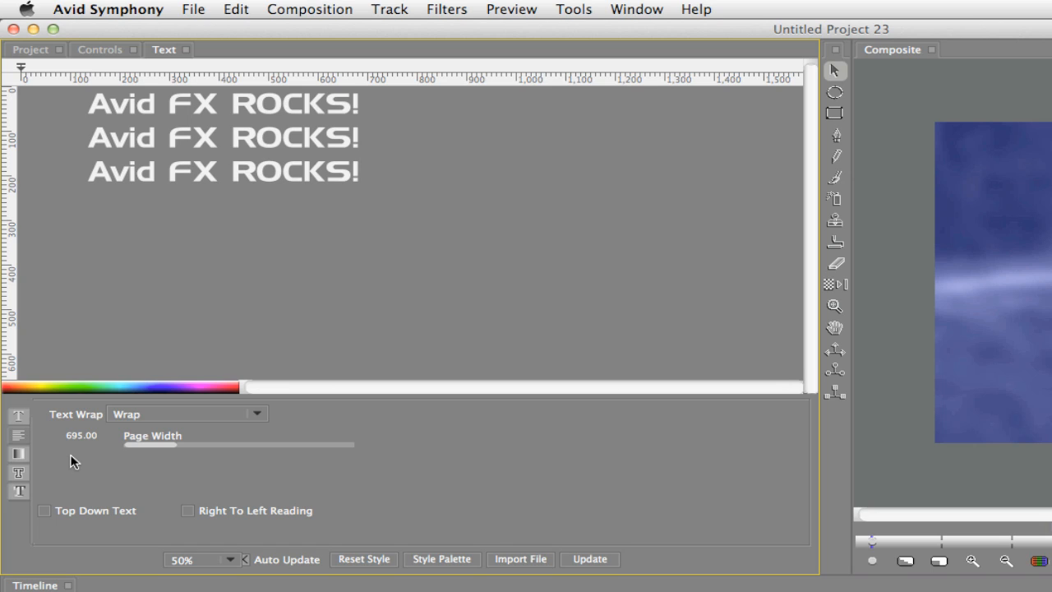
Left-align the text and justify all three lines with the last line flush left
left_click(19, 429)
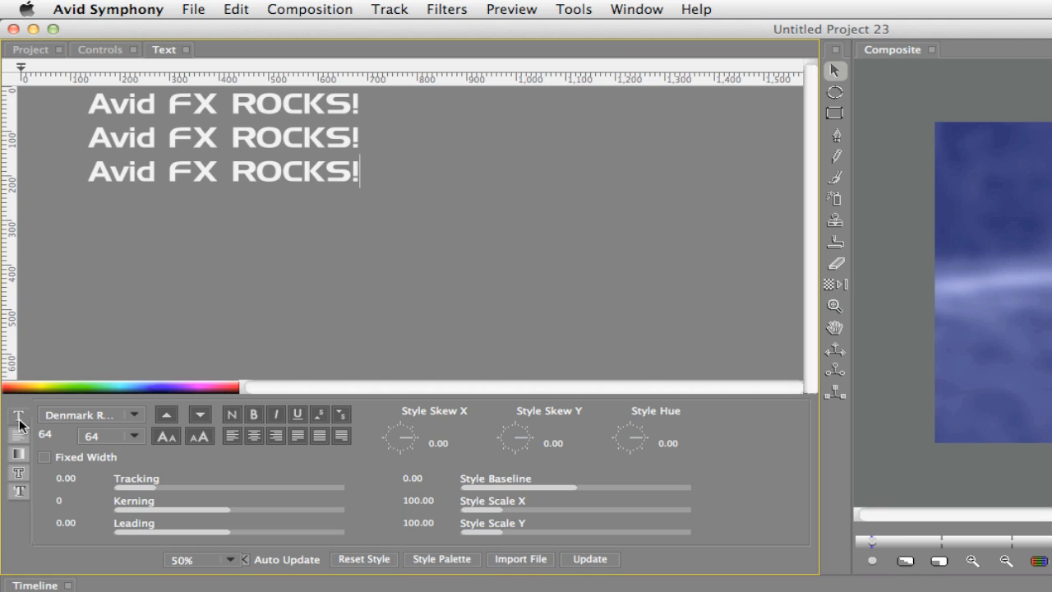
left_click(231, 437)
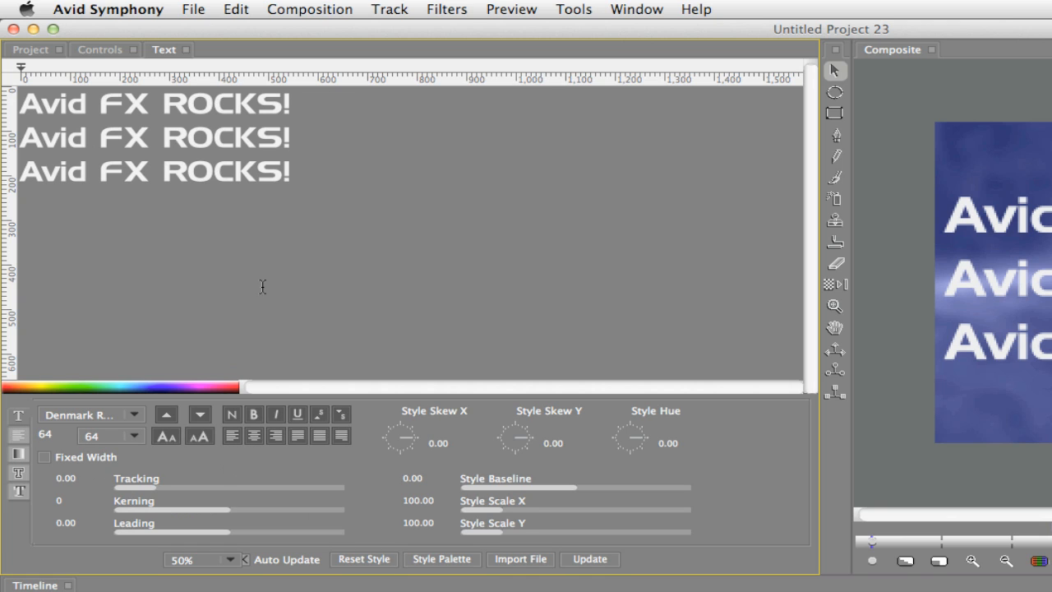
key("super+a")
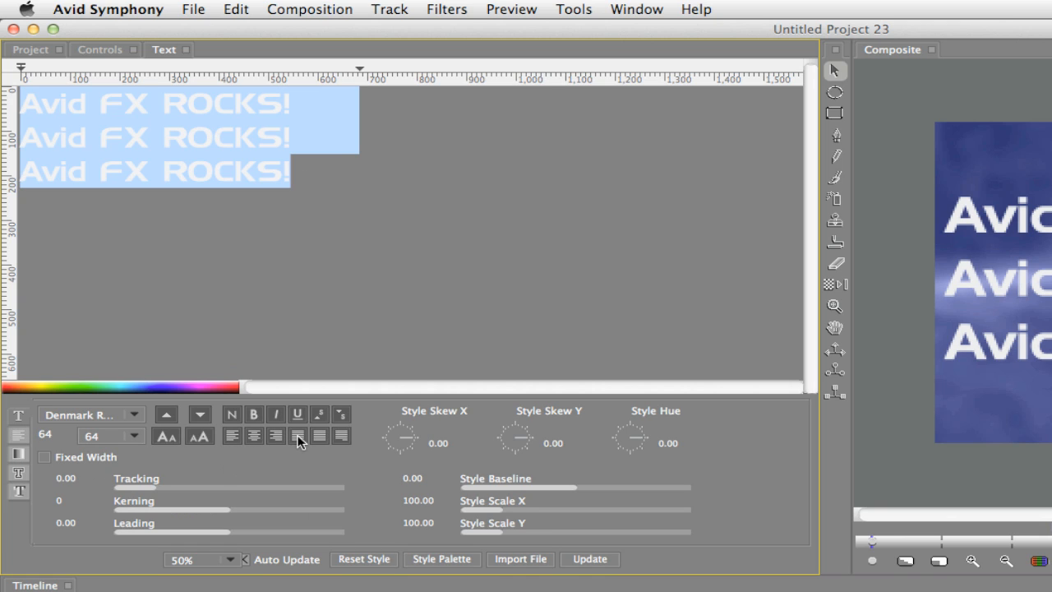
left_click(297, 436)
left_click(395, 108)
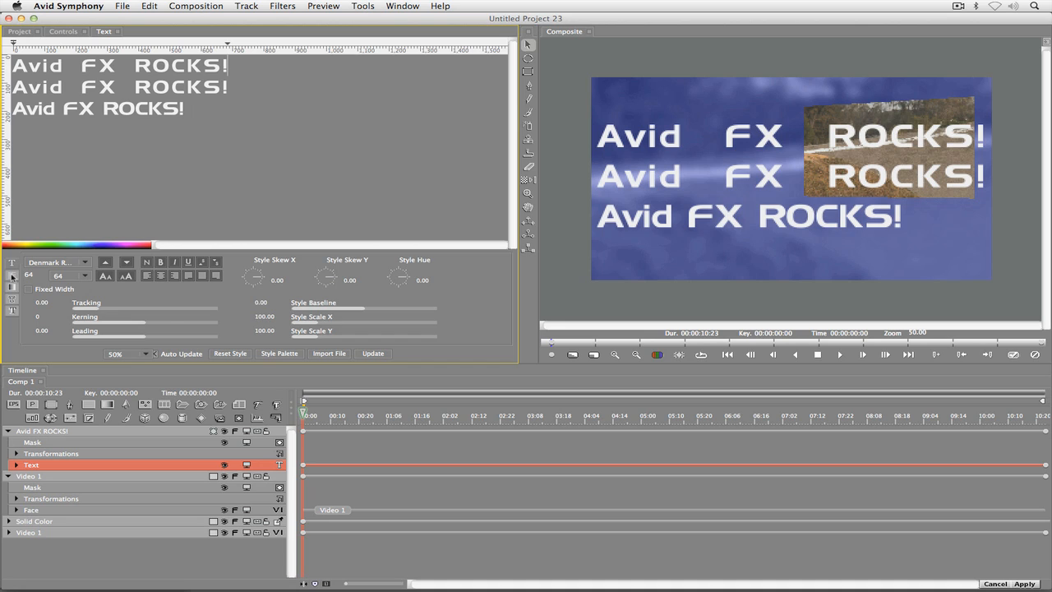
Increase the Page Width slightly so the justified lines span the full width of the frame
left_click(12, 280)
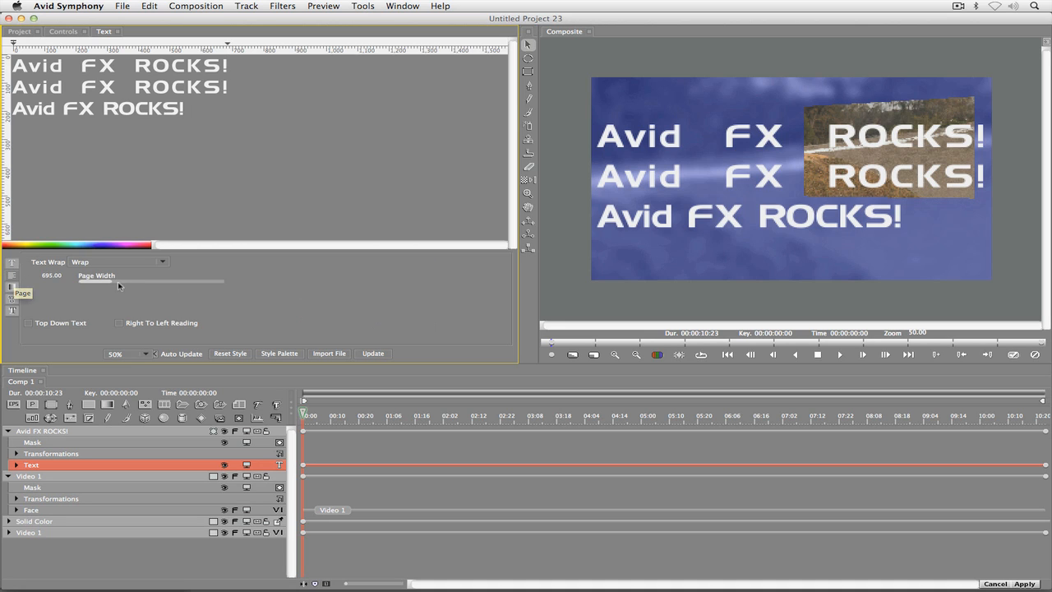
left_click_drag(110, 281, 113, 284)
left_click_drag(111, 285, 115, 281)
Select all three lines of text and center them
left_click(11, 263)
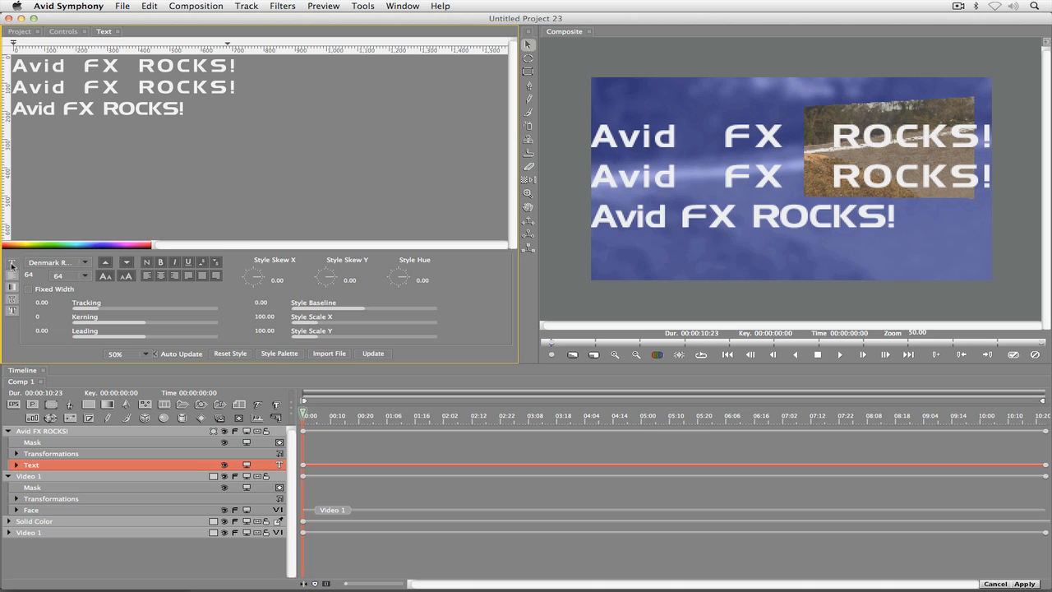
key("super+a")
left_click(161, 276)
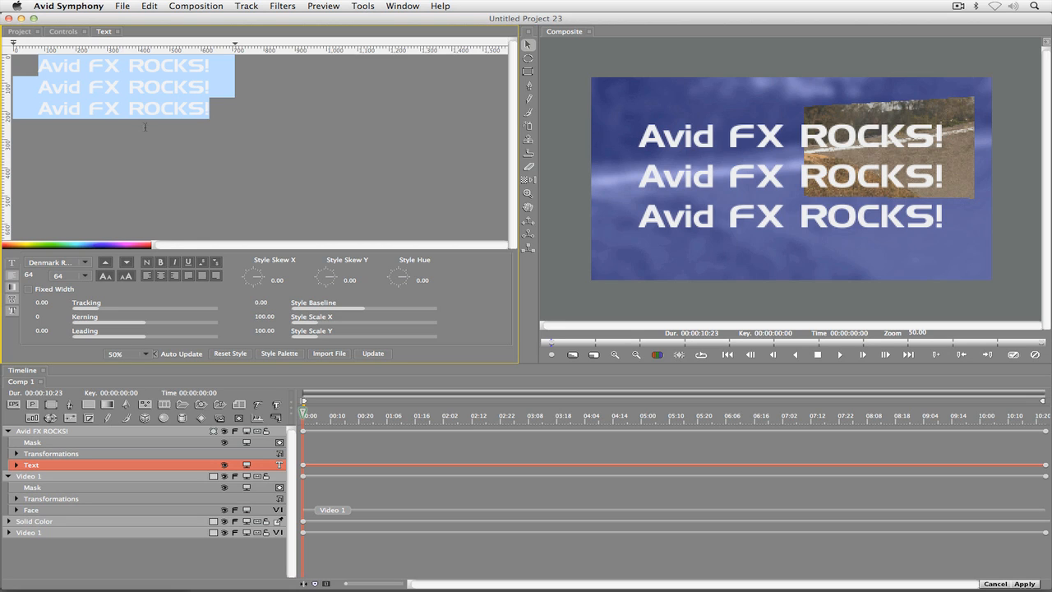
Delete the two lower lines and the "FX ROCKS!" part of the first line, leaving only "Avid"
left_click(152, 102)
left_click_drag(210, 109, 28, 90)
key("BackSpace")
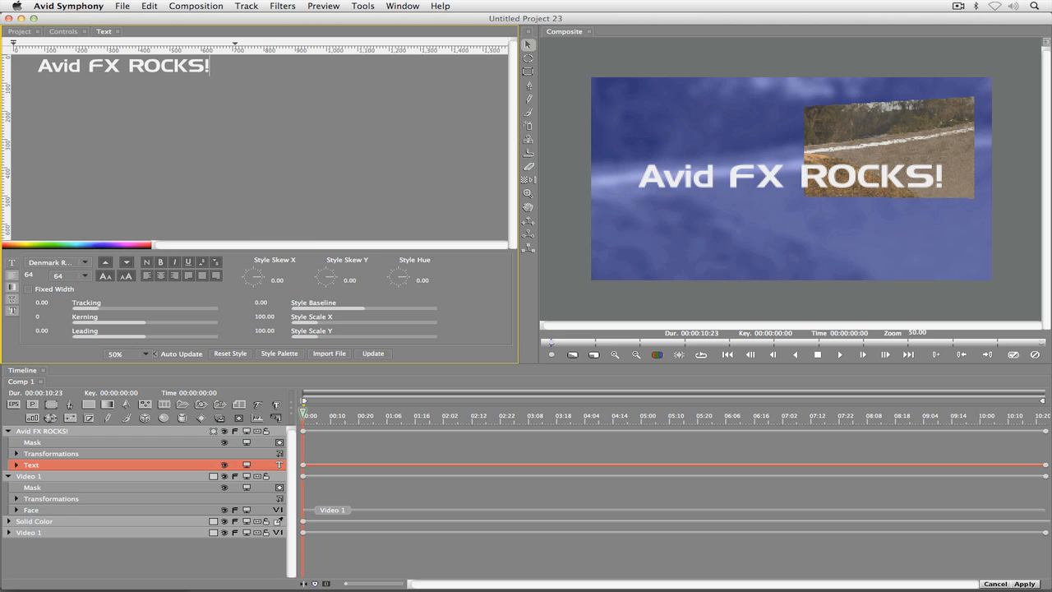
key("BackSpace")
key("BackSpace")
key("BackSpace")
key("BackSpace")
key("BackSpace")
key("BackSpace")
key("BackSpace")
key("BackSpace")
key("BackSpace")
key("BackSpace")
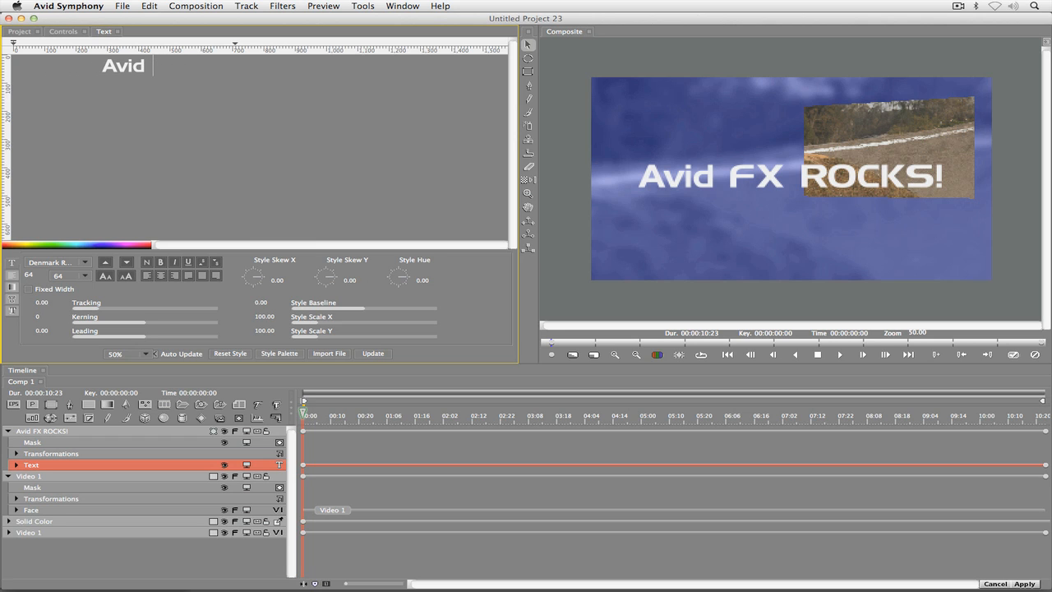
Replace the remaining word with "AVID FX" in capitals and left-align it
left_click_drag(155, 65, 70, 65)
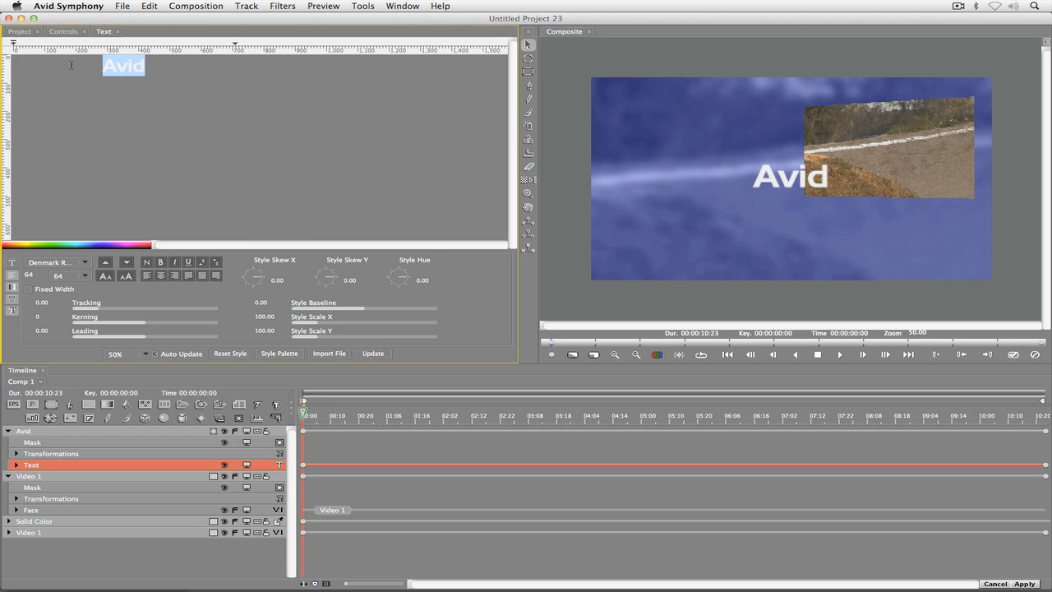
key("Caps_Lock")
type("AVID")
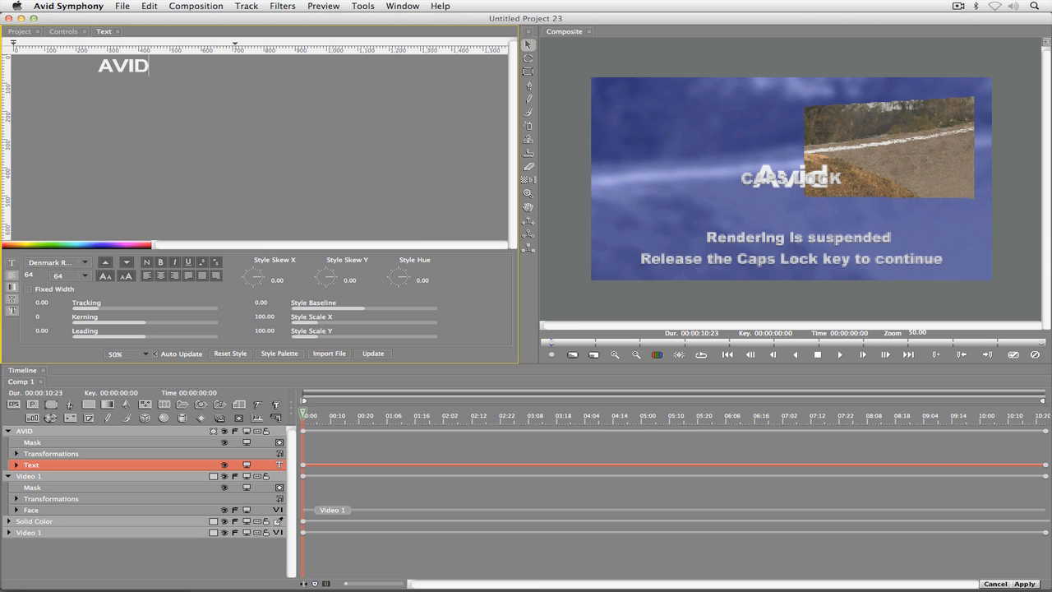
type(" FX")
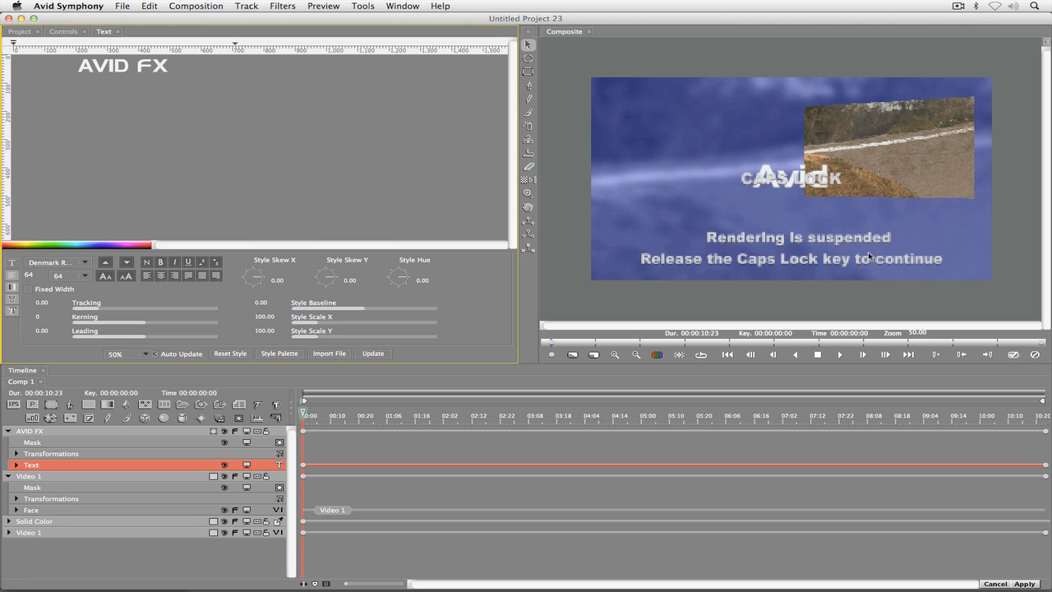
key("Caps_Lock")
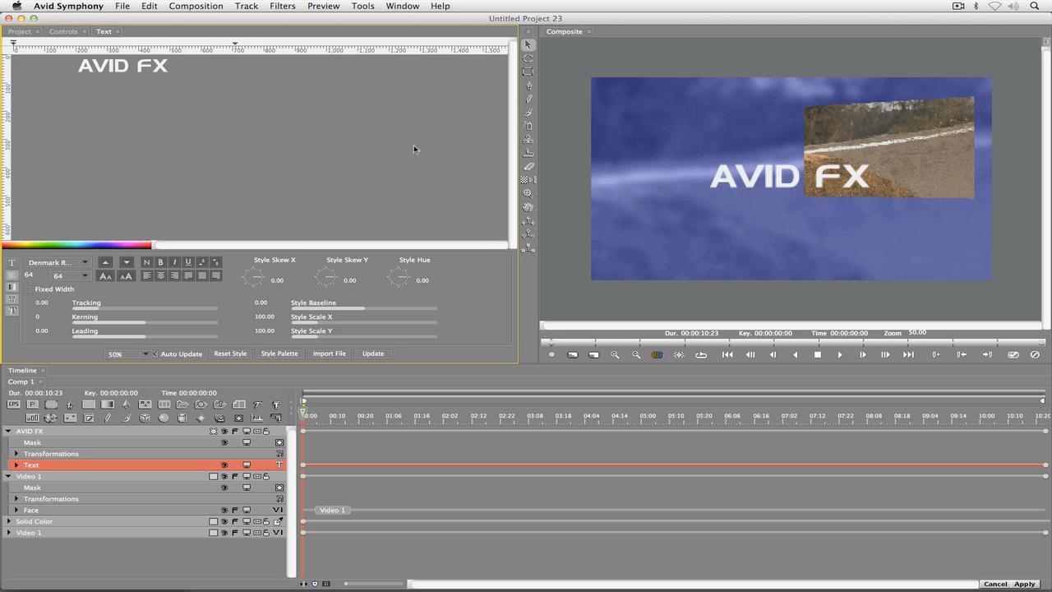
left_click_drag(191, 67, 44, 60)
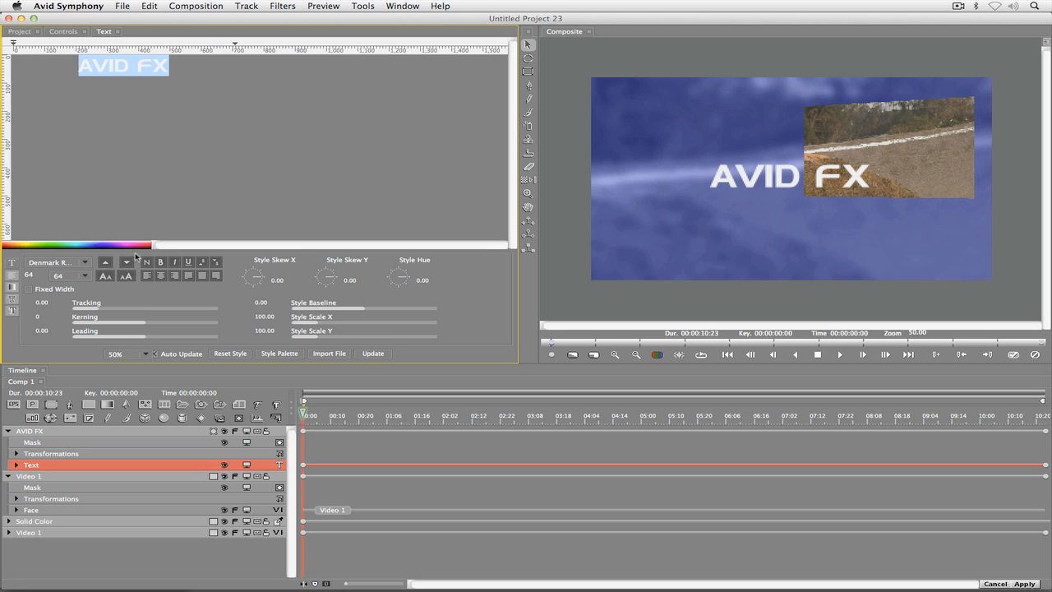
left_click(146, 276)
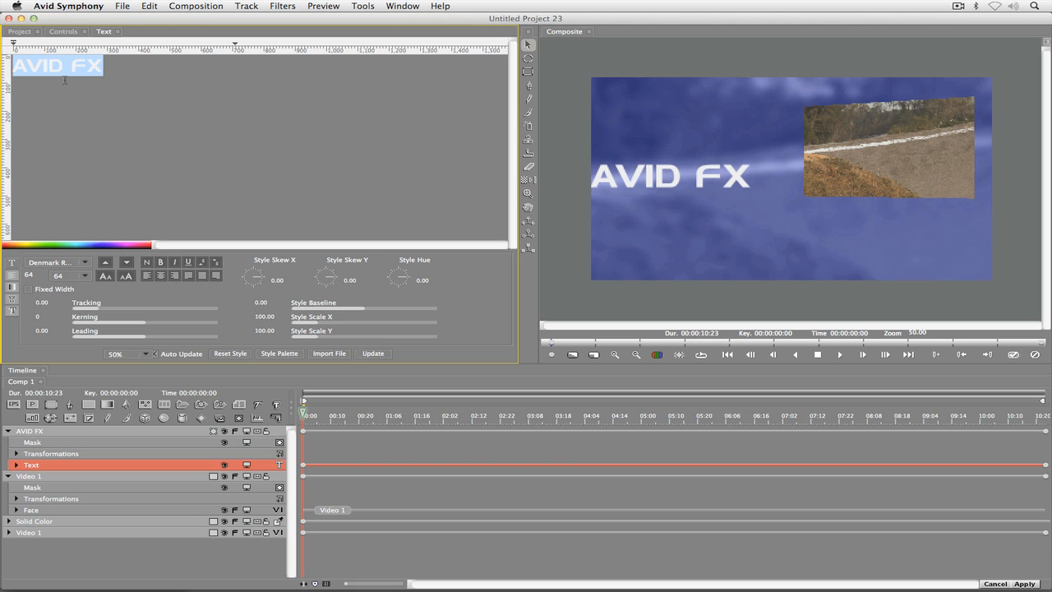
left_click(22, 76)
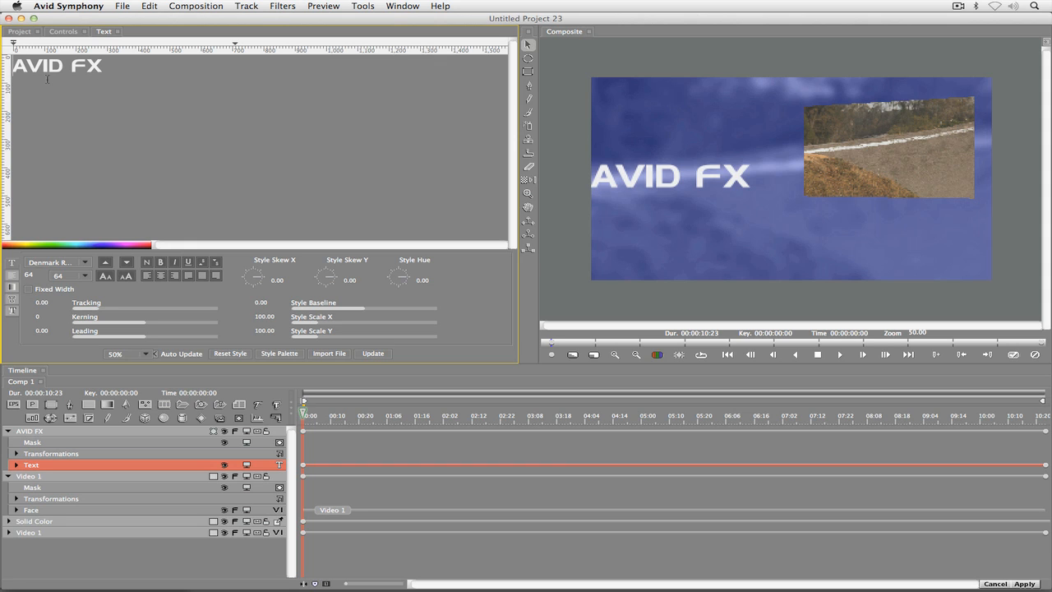
key("Return")
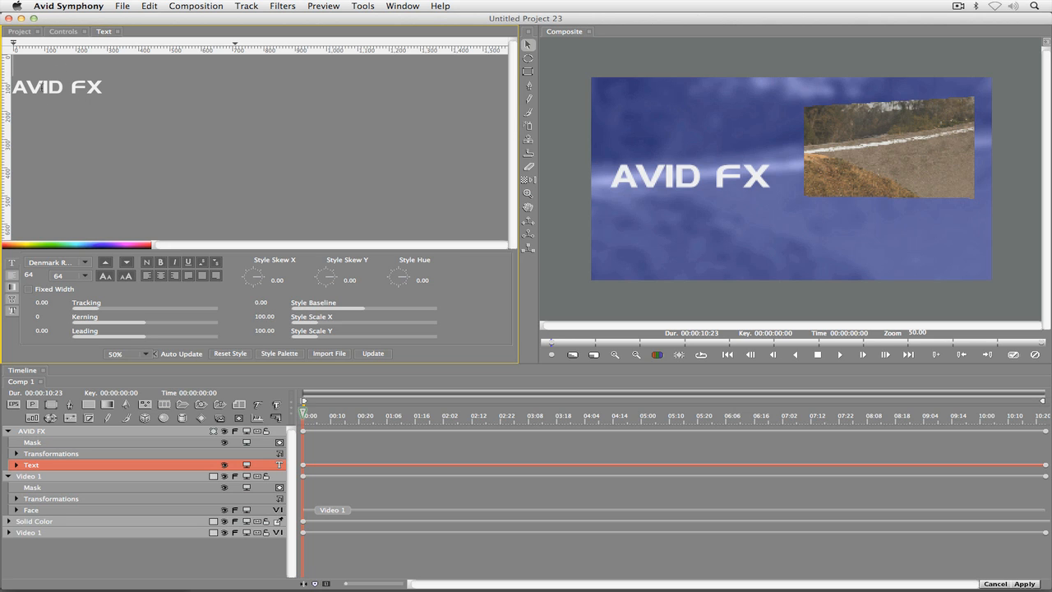
key("Delete")
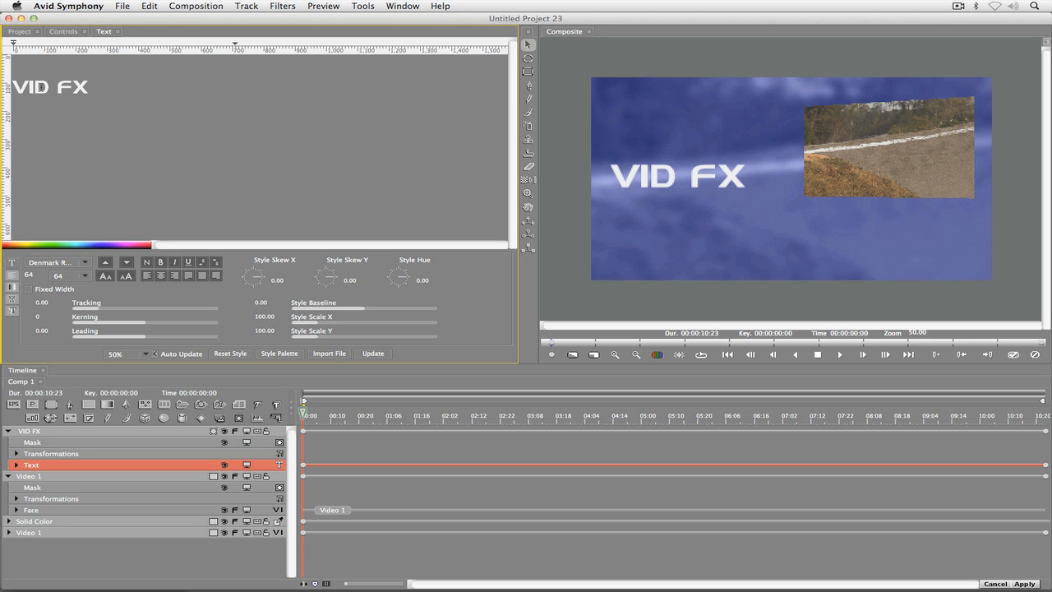
key("Delete")
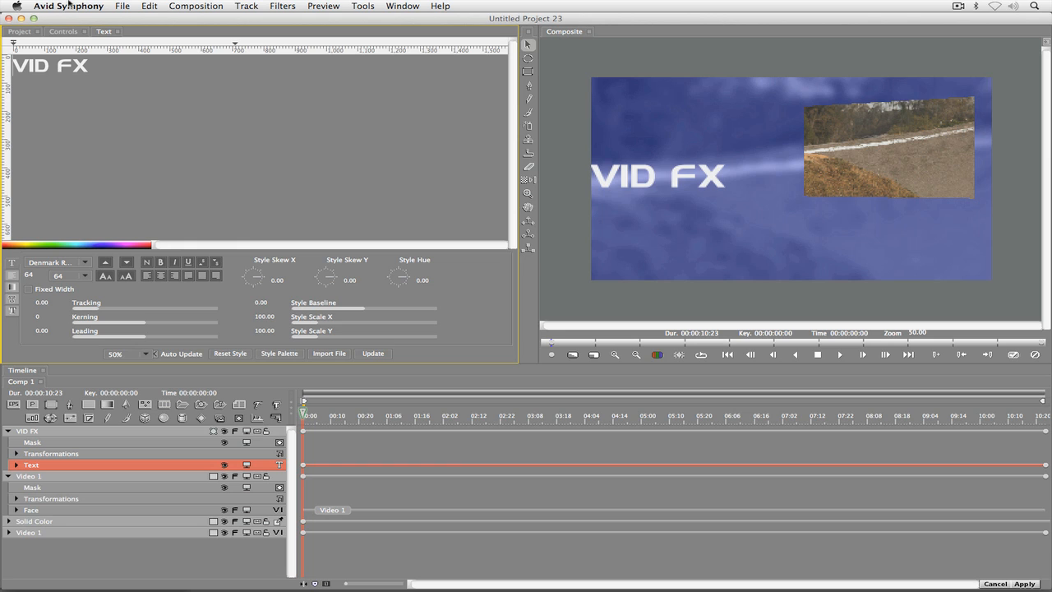
type("A")
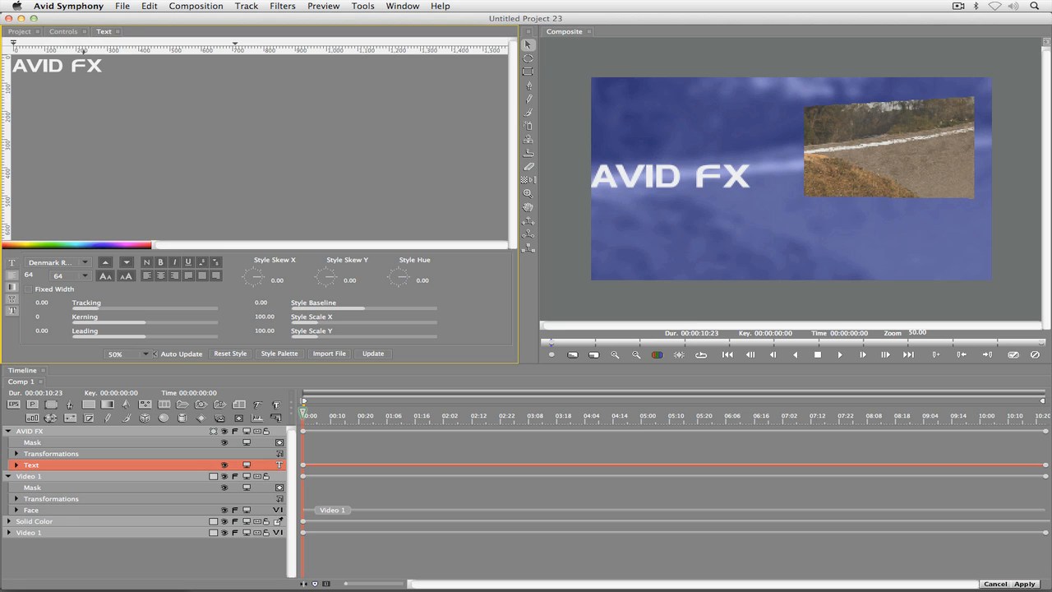
Add tab stops at about 200 pt and 400 pt on the text ruler and indent "AVID FX" to the second one
mouse_move(82, 48)
left_mouse_down()
mouse_move(105, 43)
mouse_move(78, 43)
left_mouse_up()
key("Tab")
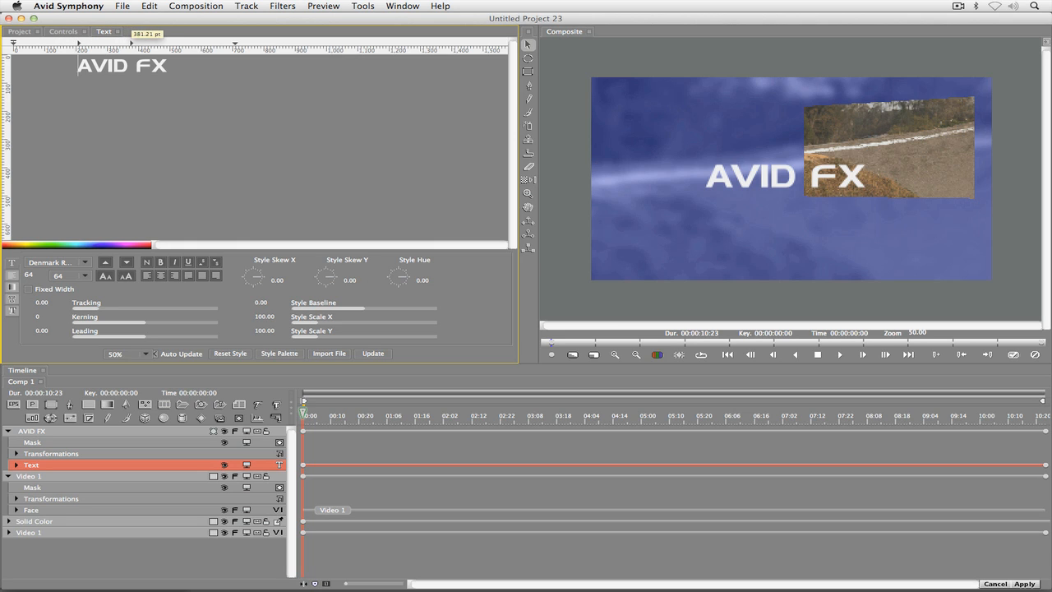
left_click(142, 42)
key("Tab")
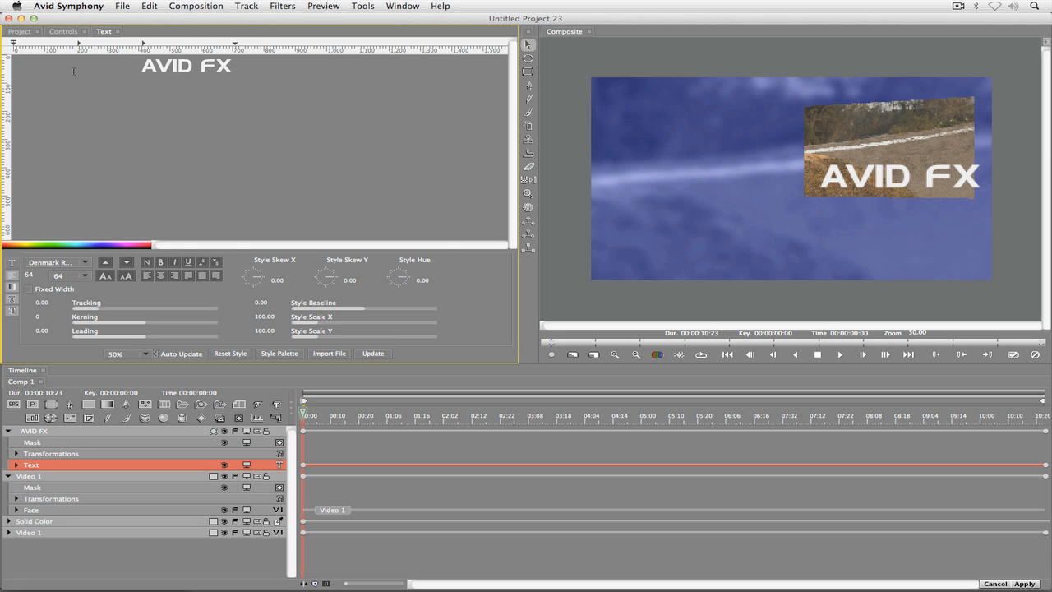
Remove one indent and the first tab stop, and move the remaining tab stop to about 300 pt
key("BackSpace")
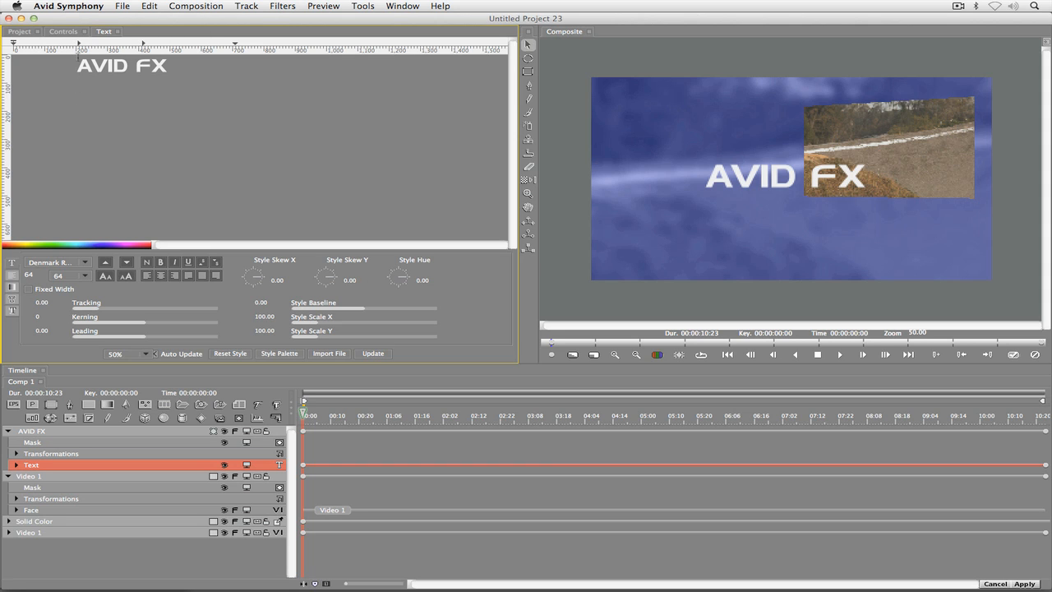
left_click_drag(79, 44, 85, 69)
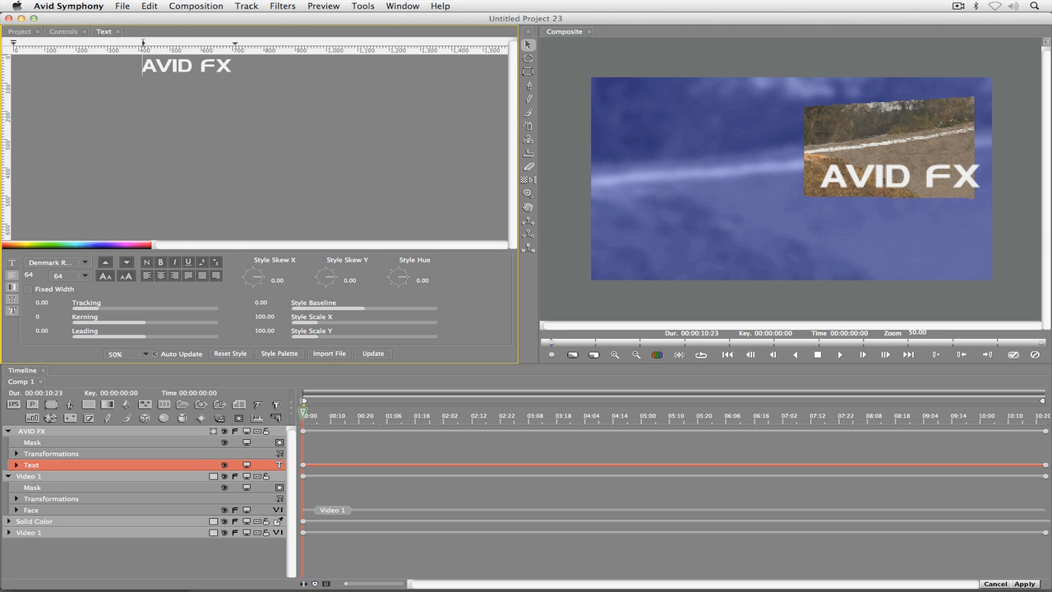
left_click_drag(143, 44, 106, 44)
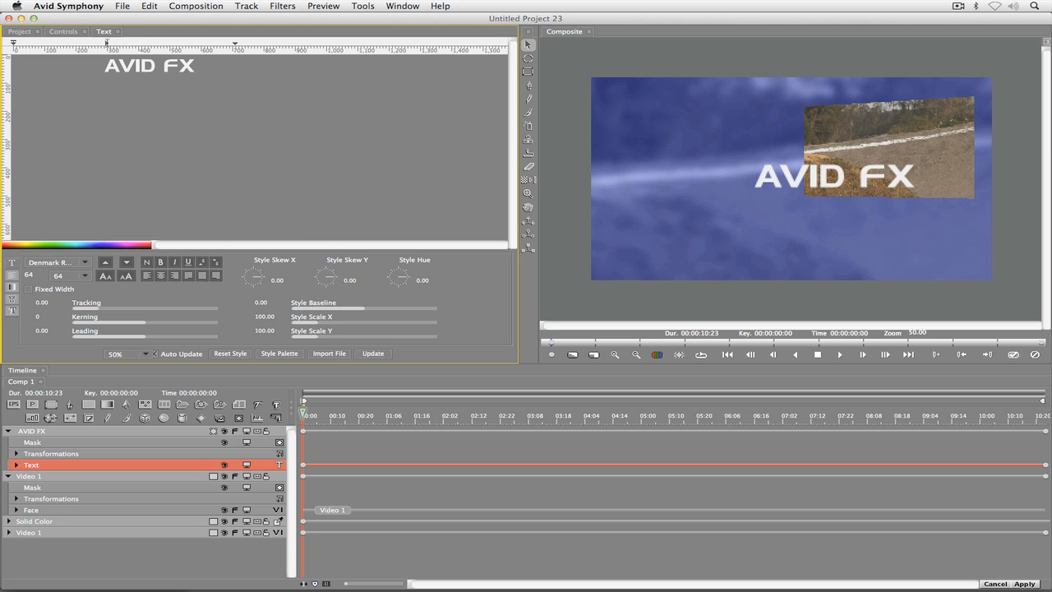
Try the tab stop as a Center tab and as a Right tab, and remove it from the ruler
right_click(106, 43)
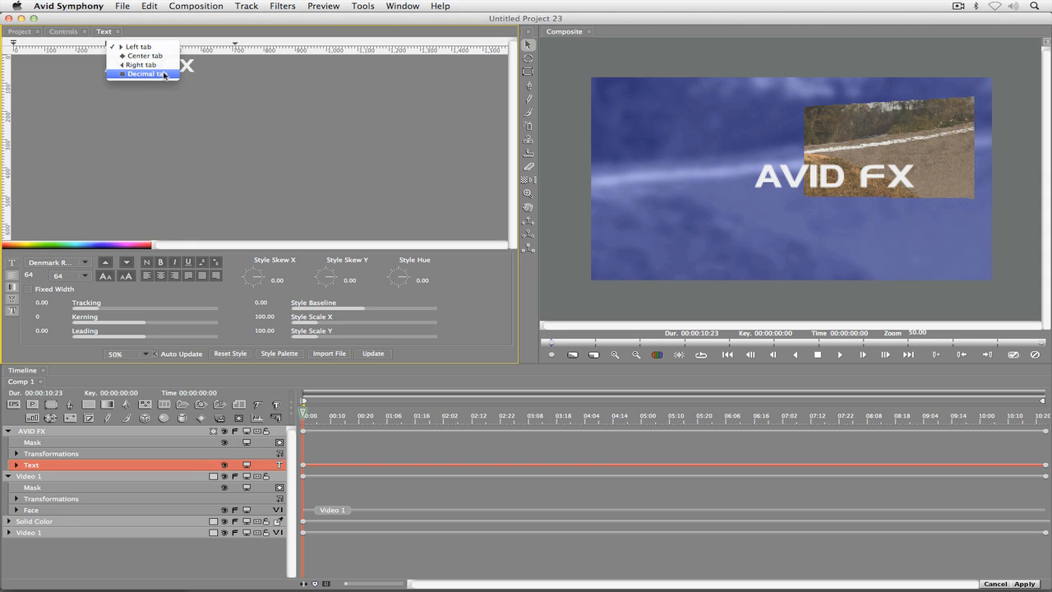
left_click(148, 56)
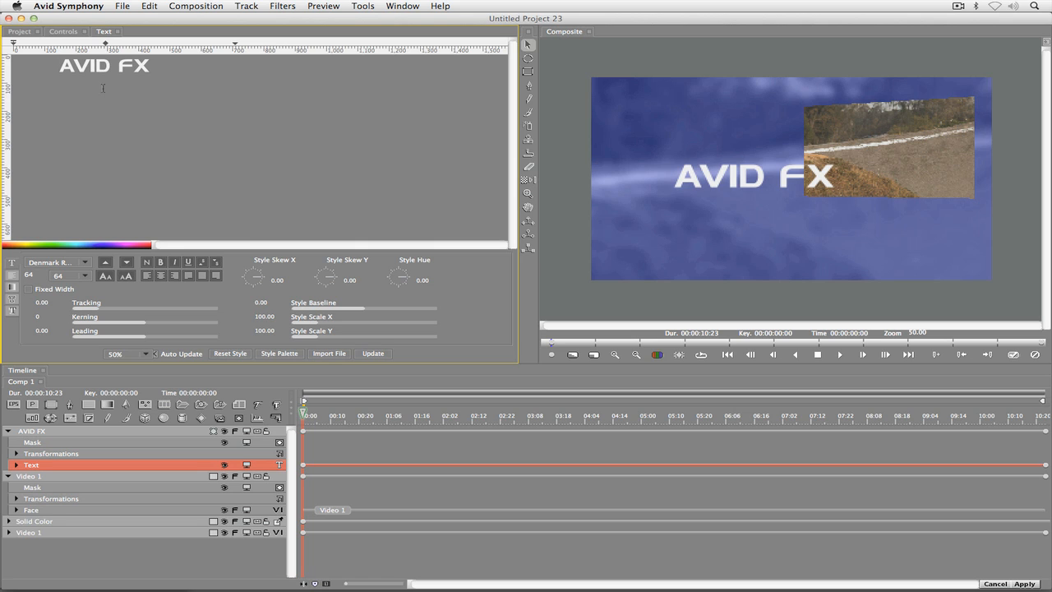
left_click(106, 43)
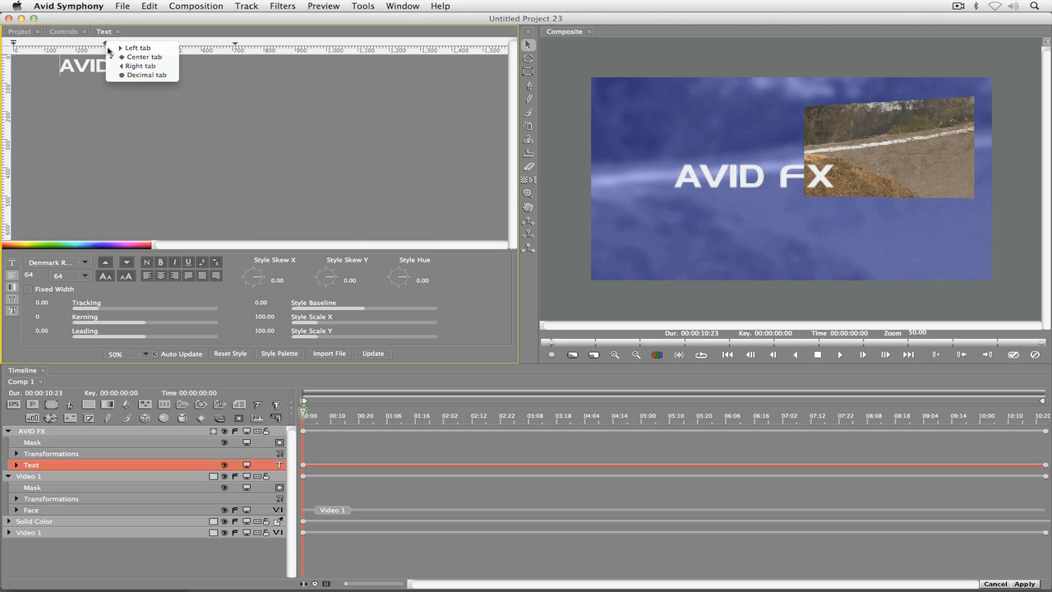
left_click(123, 67)
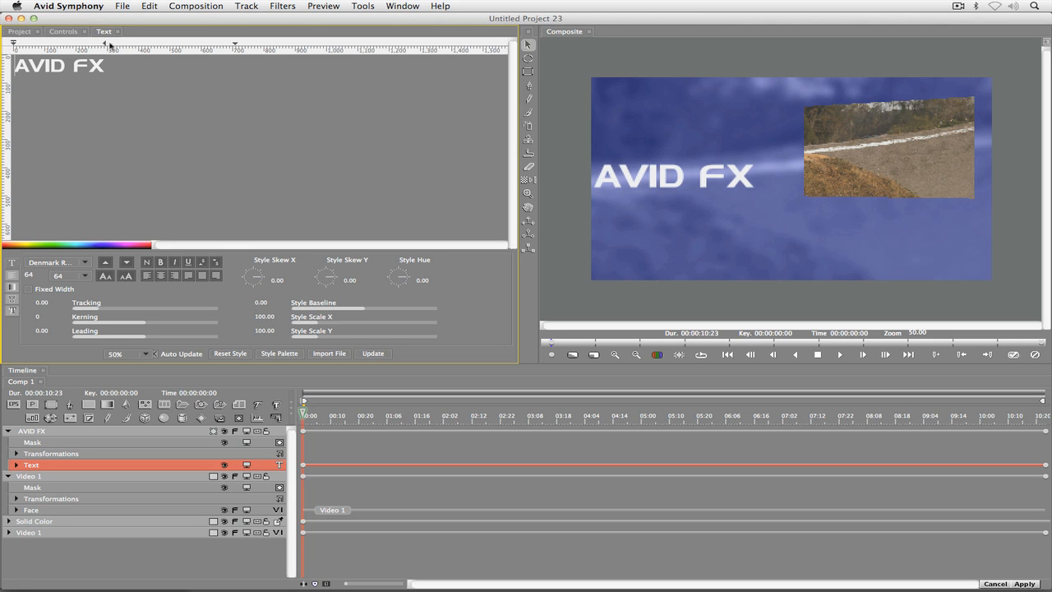
left_click_drag(105, 44, 107, 65)
Select the whole "AVID FX" line and set its font size to 91
left_click_drag(106, 67, 6, 41)
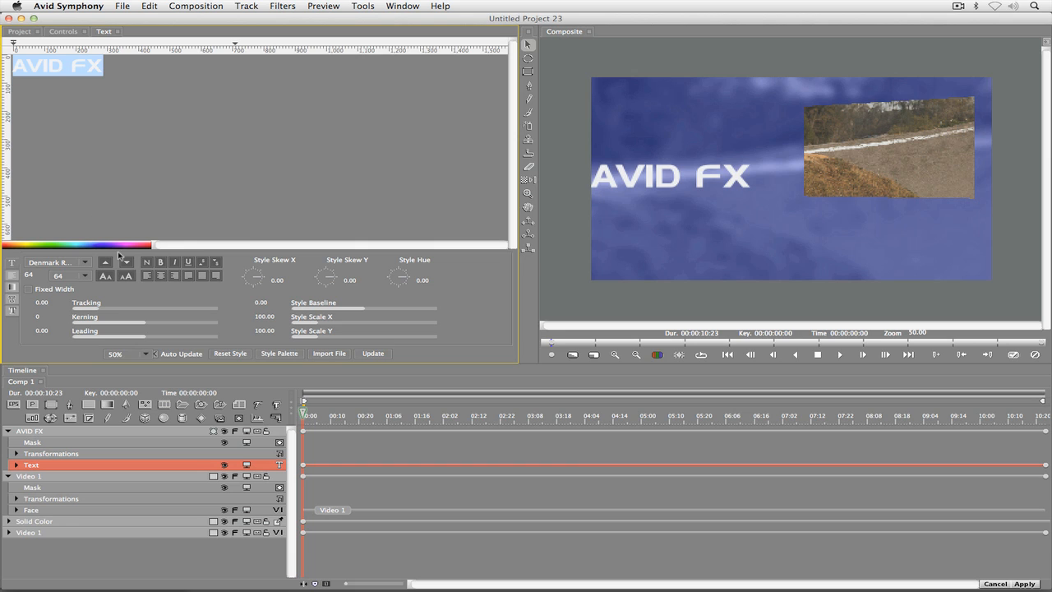
left_click(33, 275)
type("91")
key("Return")
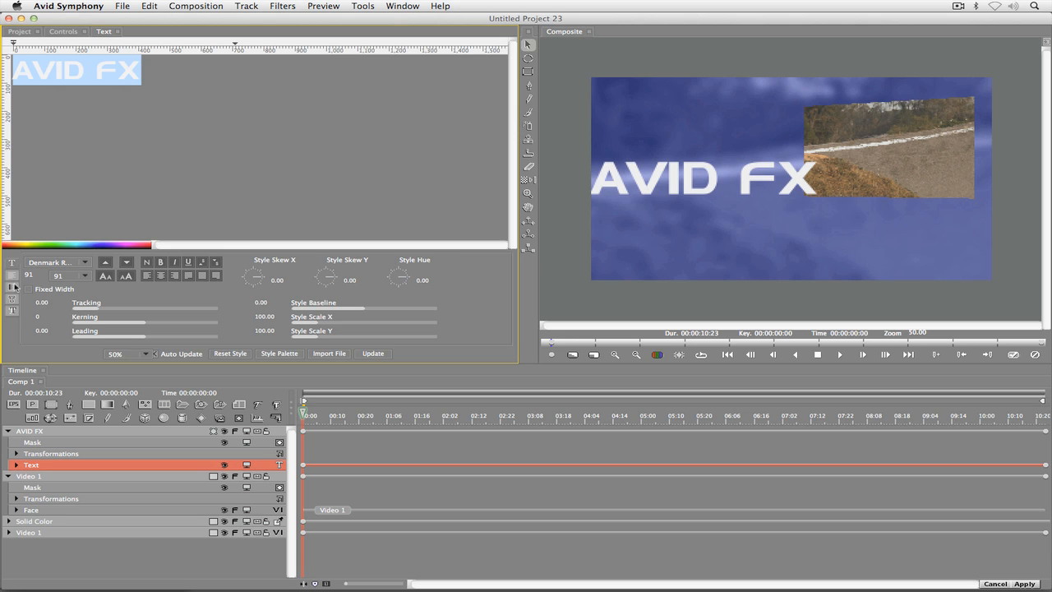
Add a second "AVID FX" line below the first and tighten the leading of both lines to about -26.57
left_click(154, 72)
key("Return")
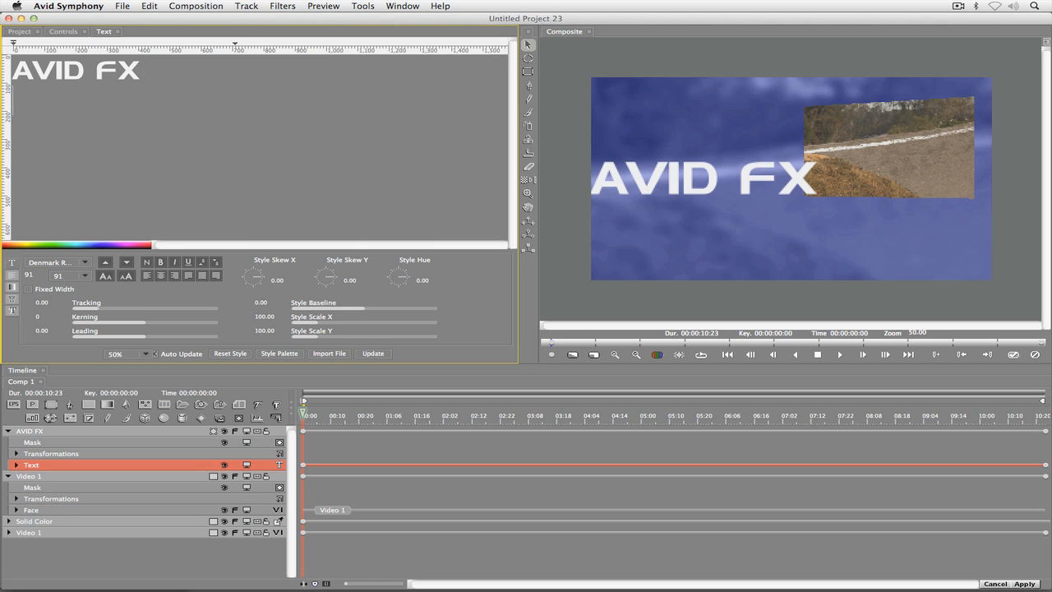
type("AVID FX")
key("super+a")
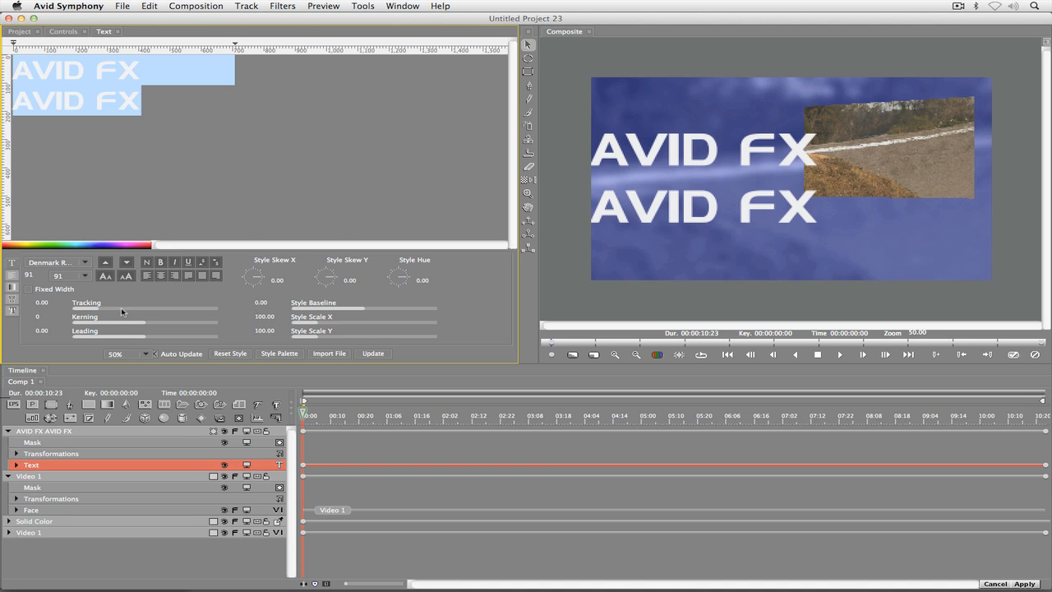
left_click_drag(139, 338, 91, 337)
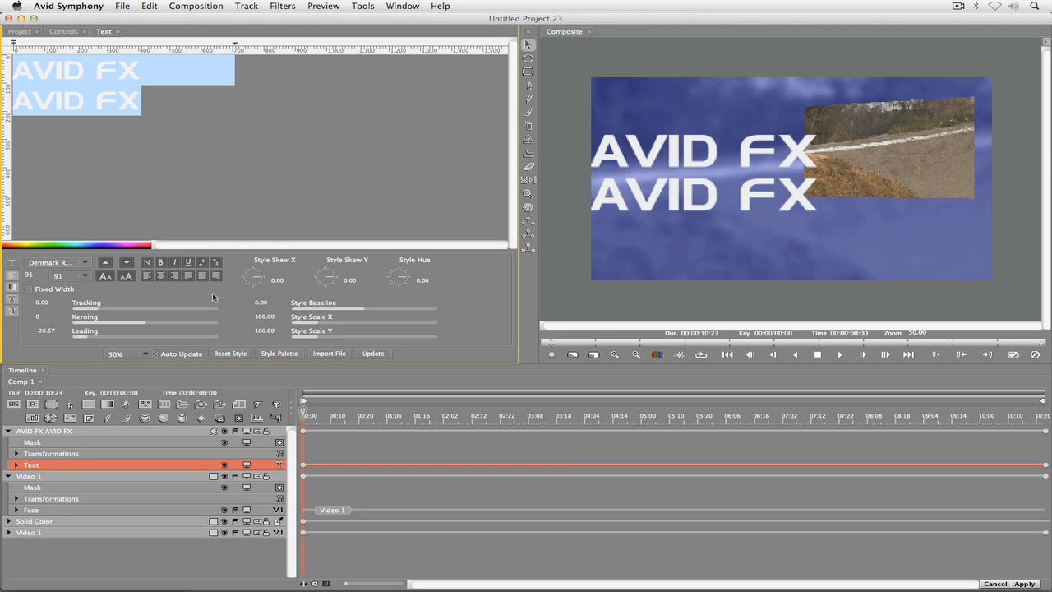
Reset the leading of both lines to 0, try a leading of -64 and undo that change
left_click(47, 331)
type("0")
key("Return")
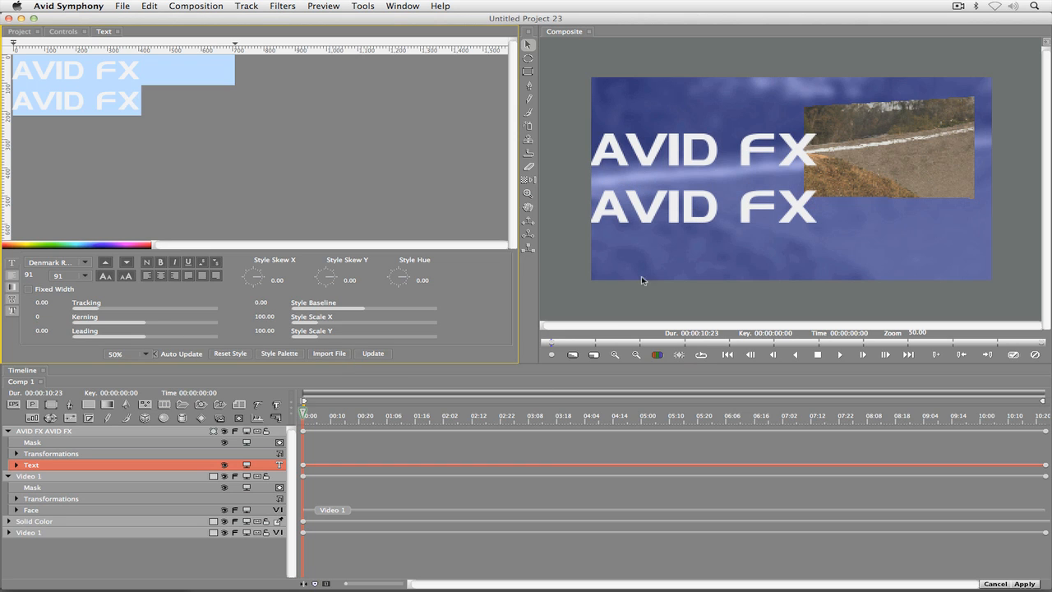
left_click(36, 333)
type("-64")
key("Return")
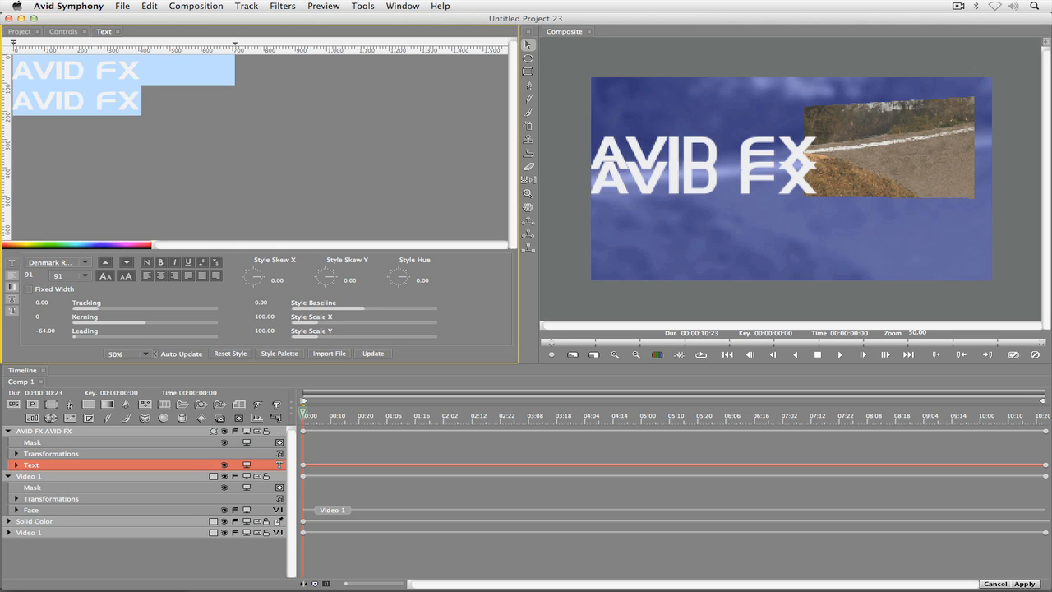
key("super+z")
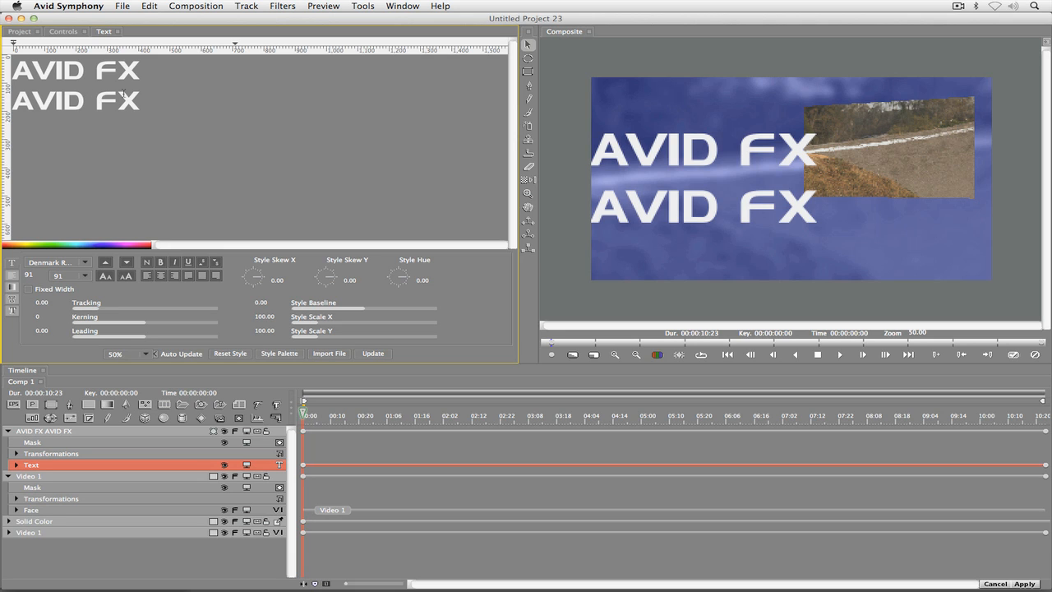
Replace the second "AVID FX" line with "ROCKS!" in capitals
left_click_drag(143, 98, 4, 82)
left_click(63, 94)
left_click_drag(143, 99, 10, 100)
key("BackSpace")
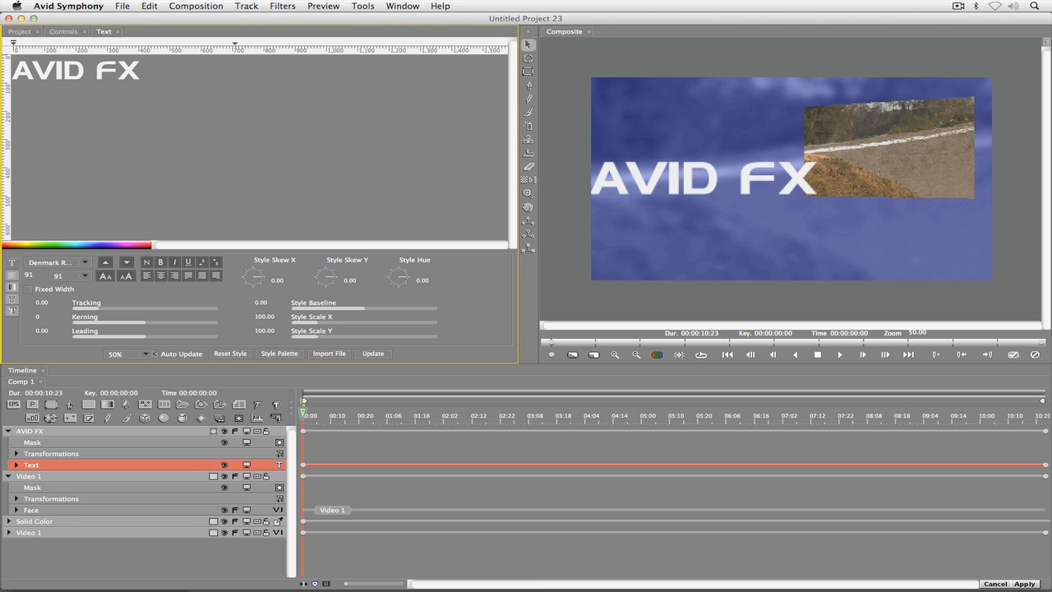
key("Caps_Lock")
type("ROCKS!")
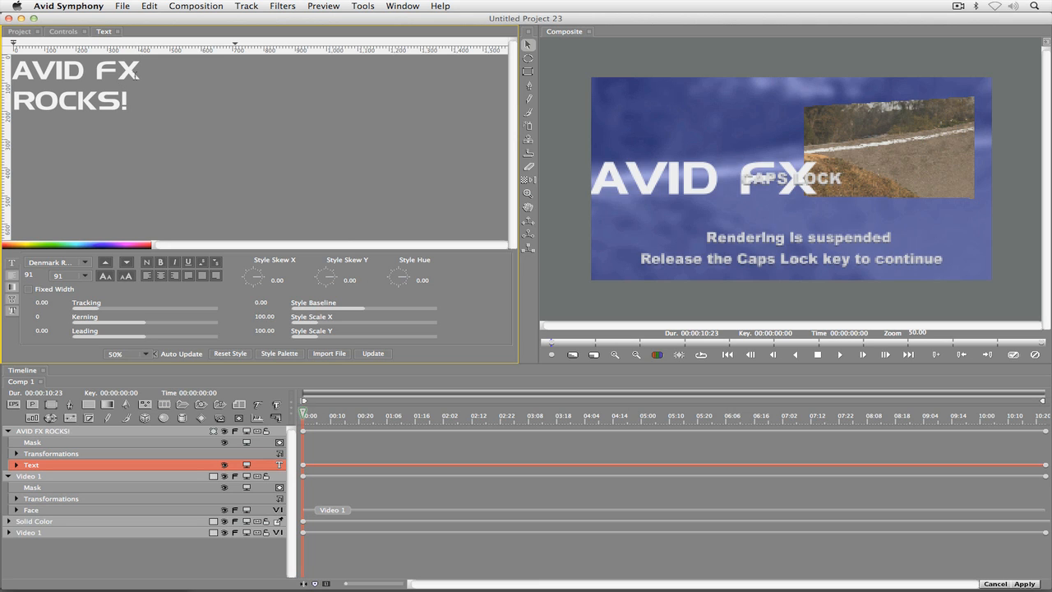
Select all the text and reduce its font size to 85, and further to 80
key("super+a")
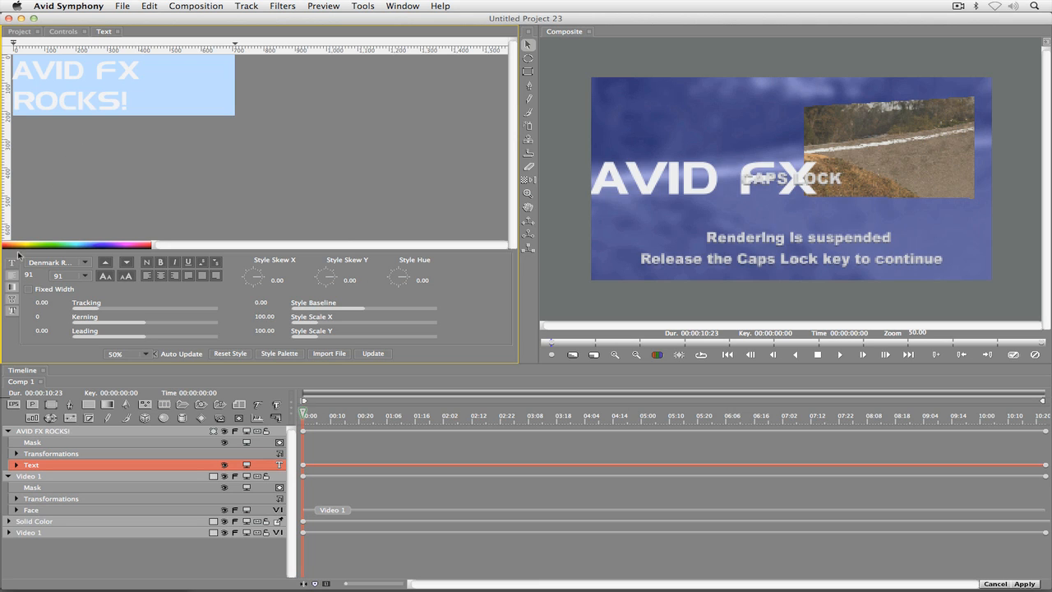
left_click(31, 275)
type("85")
key("Return")
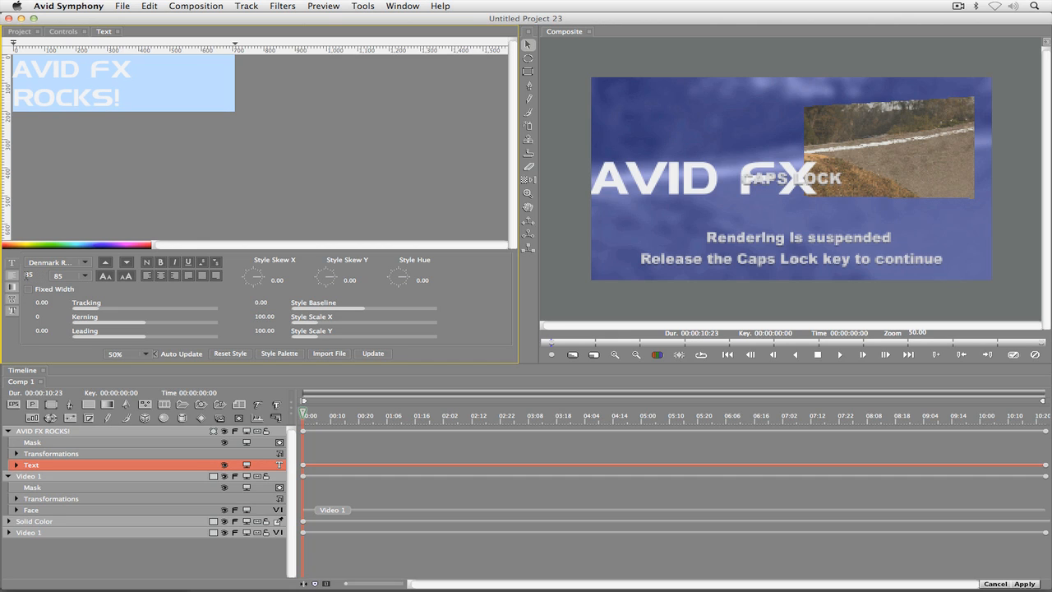
left_click(26, 275)
type("80")
key("Return")
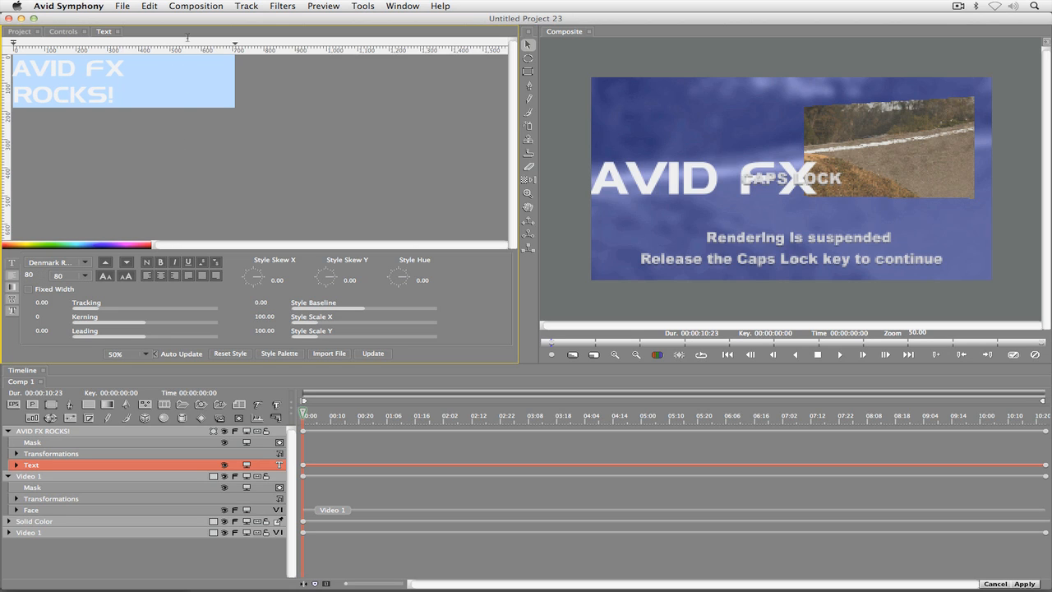
left_click(156, 64)
key("Delete")
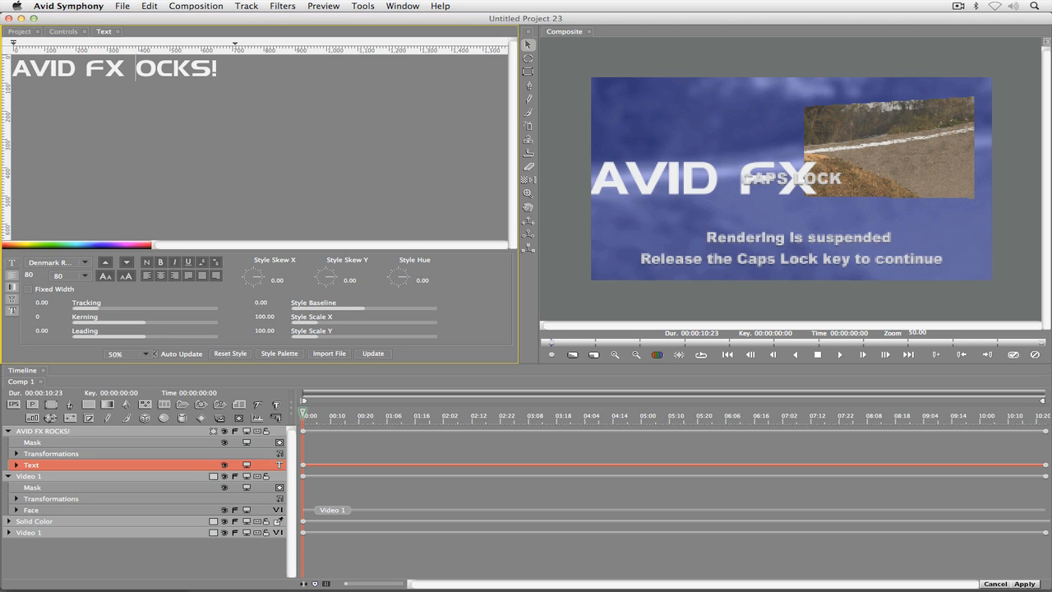
type("R")
Set the font size of all the text to 75 and turn off caps lock to resume rendering
key("super+a")
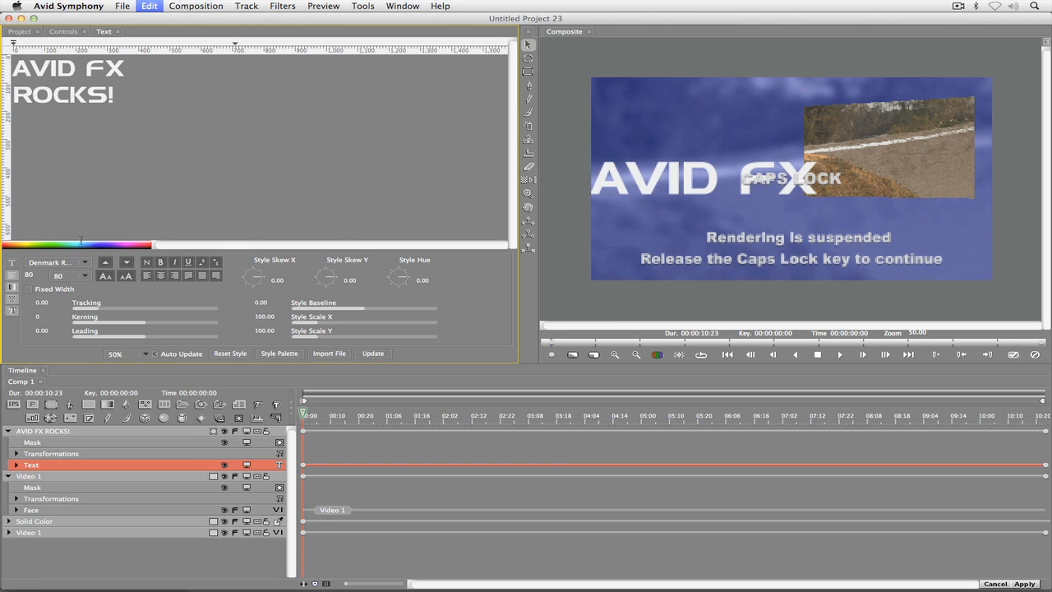
left_click(33, 274)
type("75")
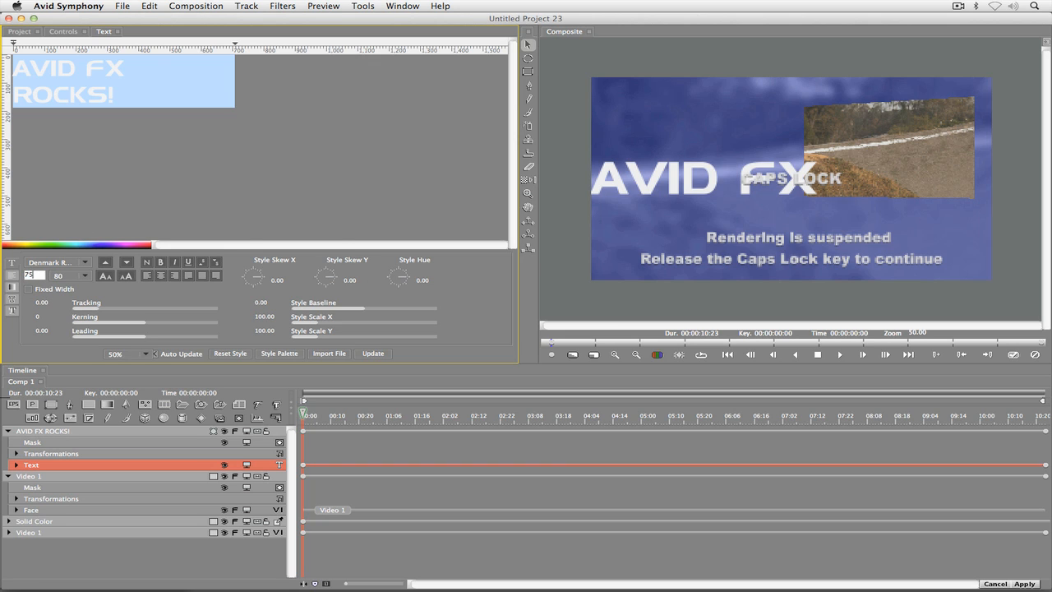
key("Return")
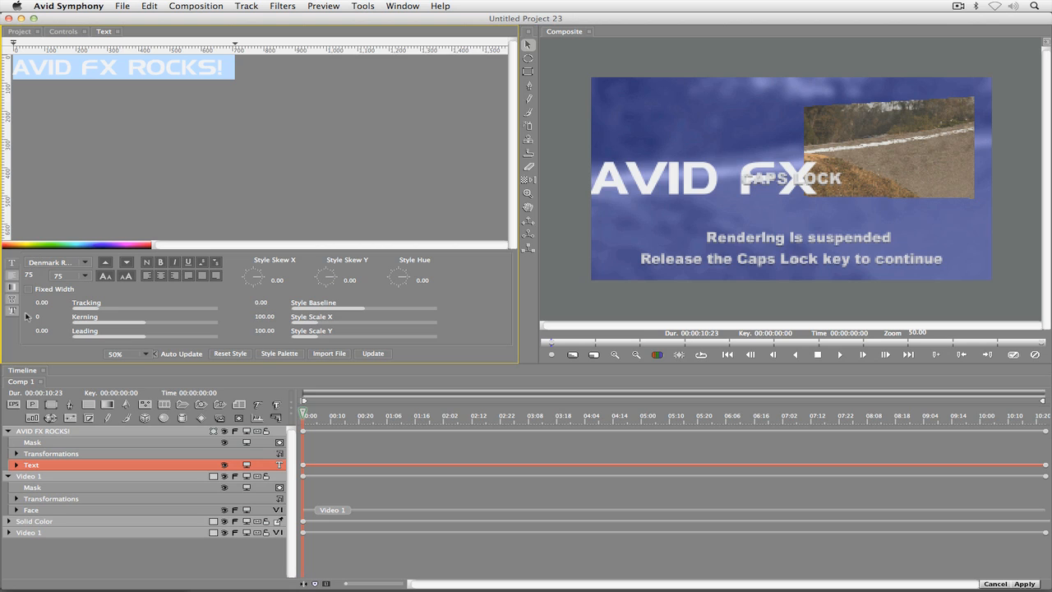
key("Caps_Lock")
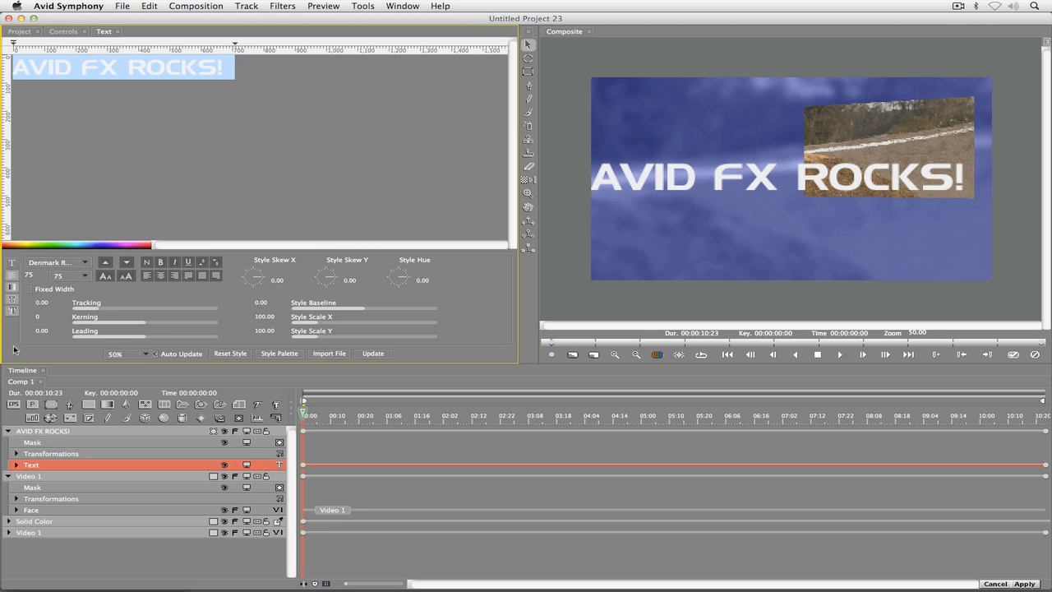
Try widening the tracking of the whole "AVID FX ROCKS!" text to about 31.07 and undo it
left_click_drag(97, 313, 124, 309)
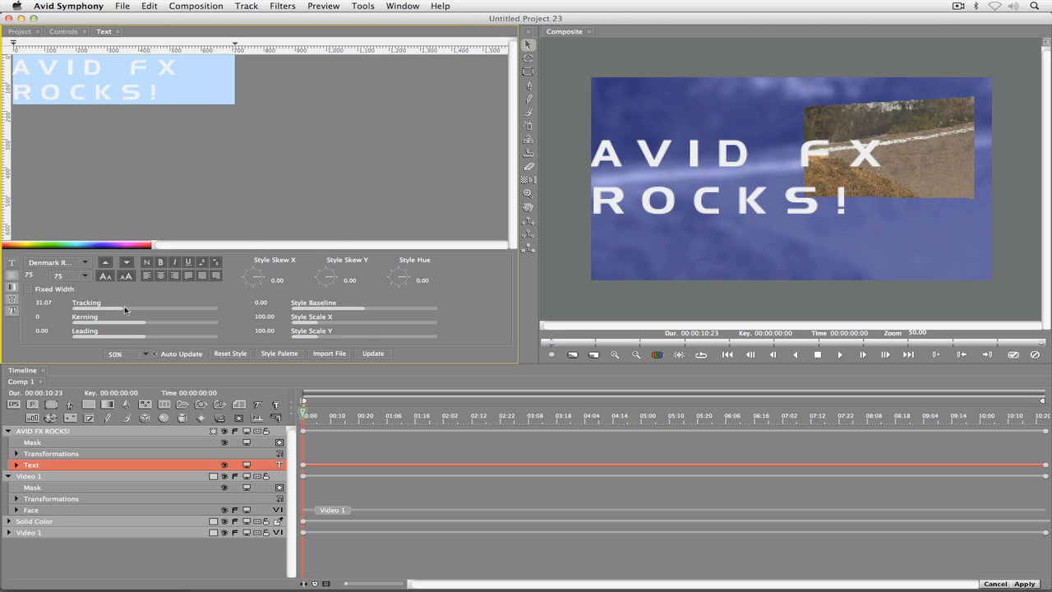
key("super+z")
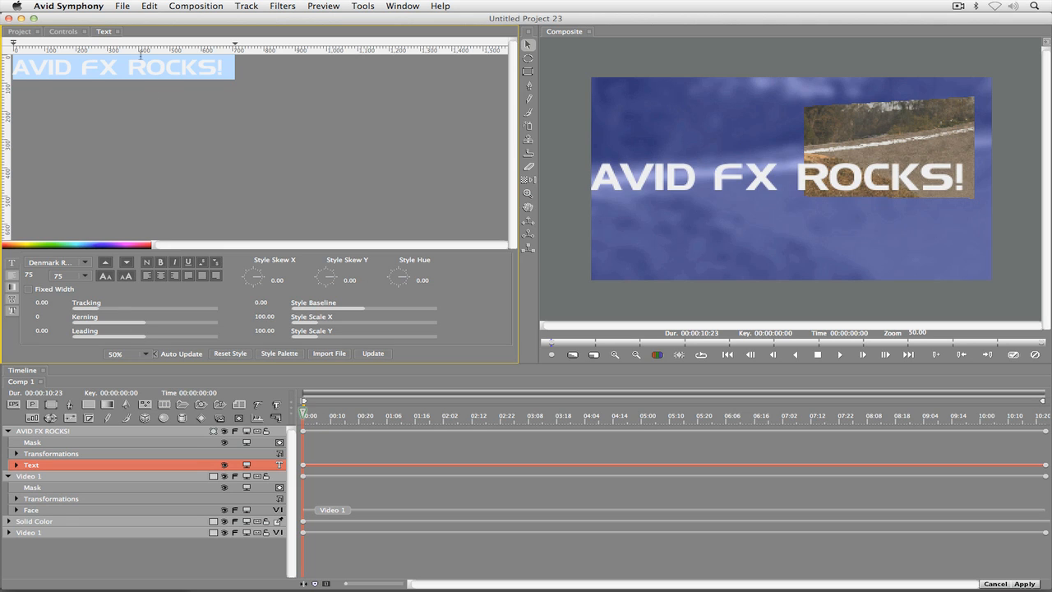
Delete "ROCKS!" and "FX" from the title so that only "AVID" is left
left_click(155, 67)
left_click_drag(128, 67, 230, 70)
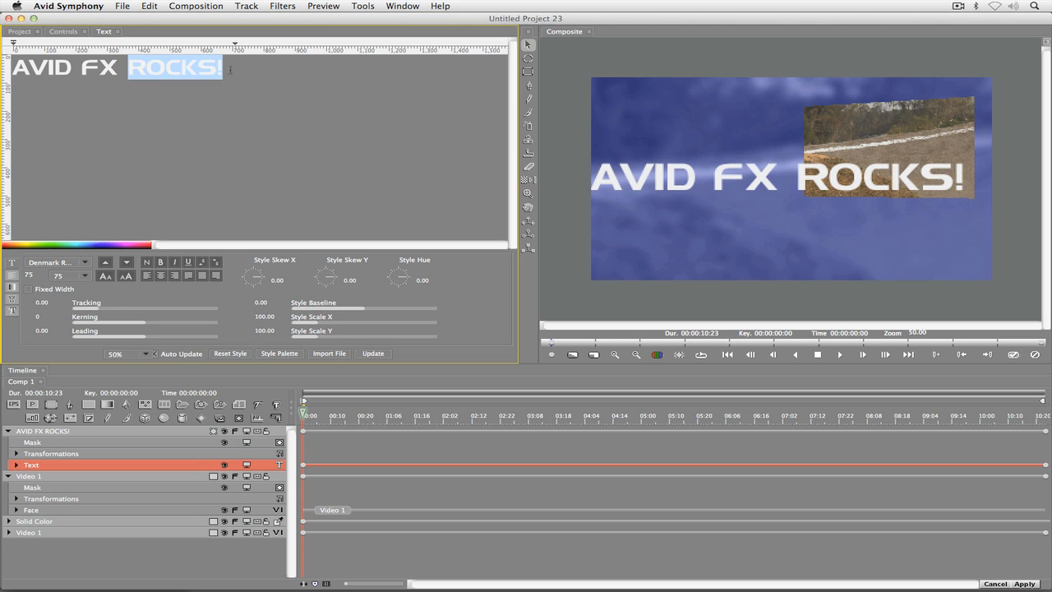
key("BackSpace")
left_click_drag(128, 68, 11, 67)
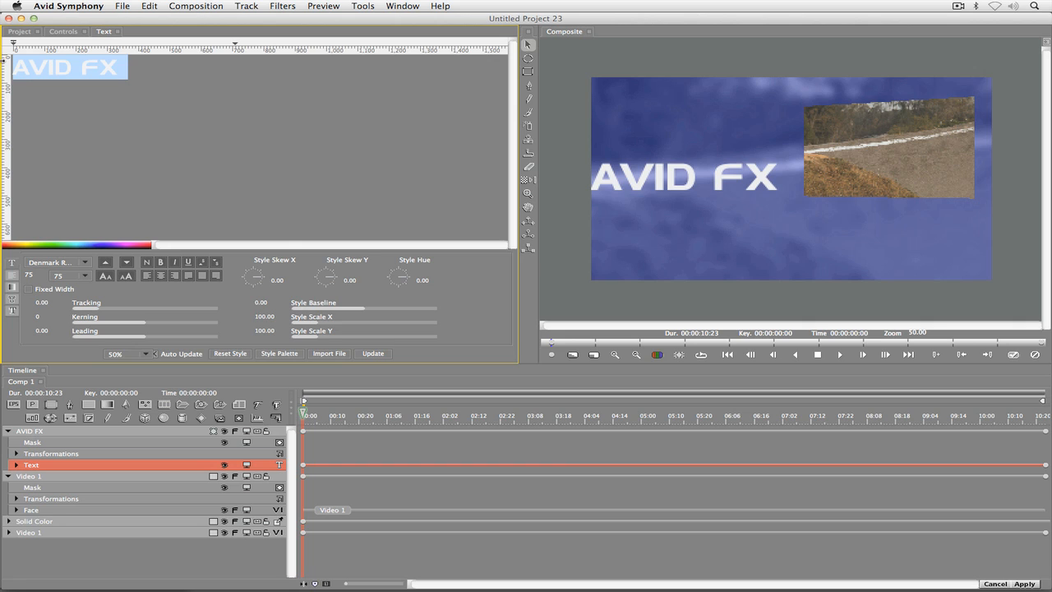
left_click(71, 67)
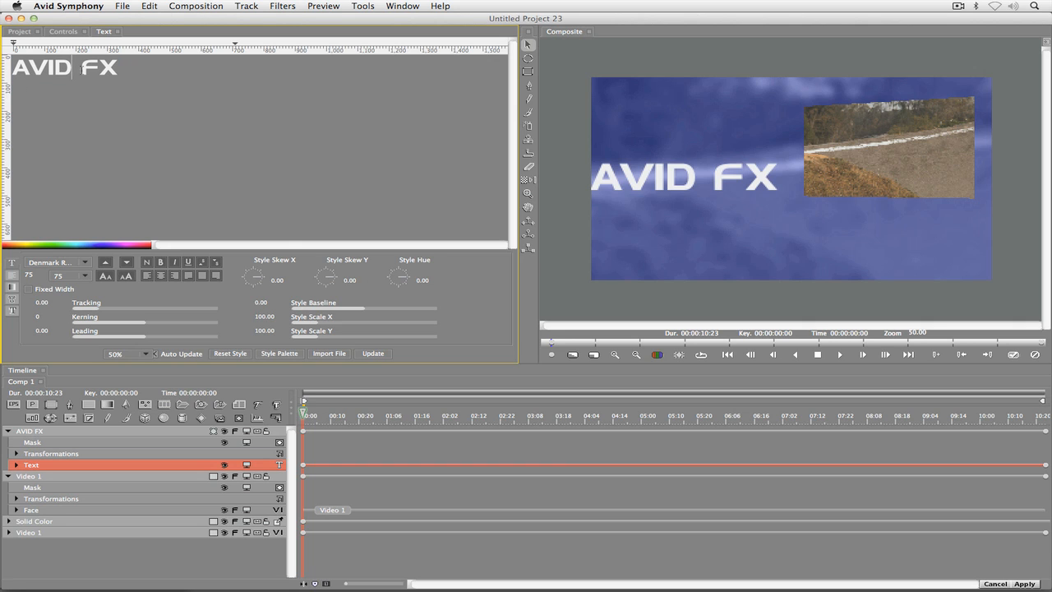
left_click_drag(130, 68, 12, 69)
key("BackSpace")
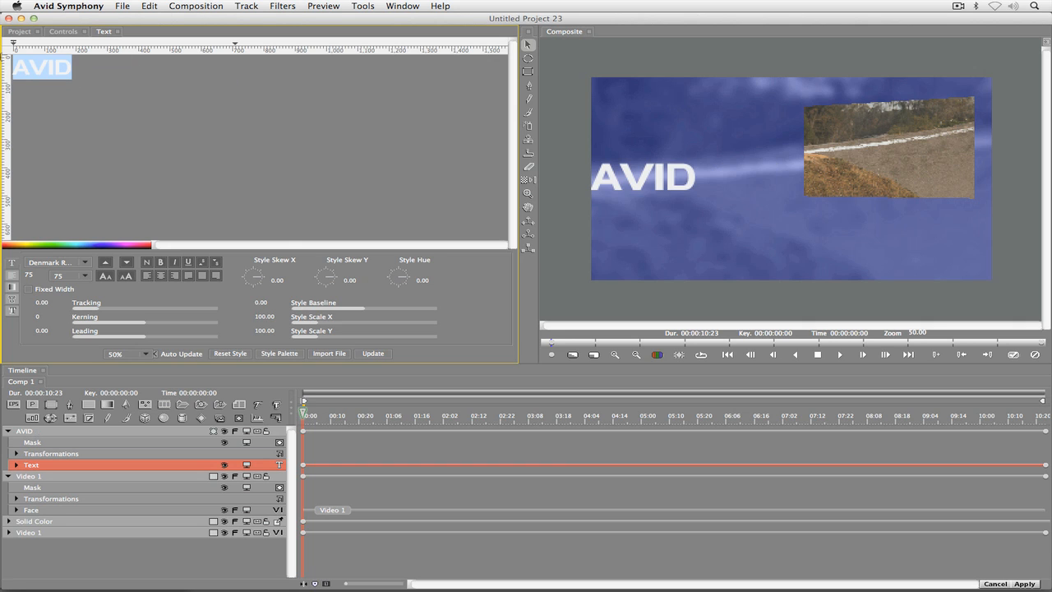
Set the font size of the "AVID" text to 175
left_click(31, 275)
type("175")
key("Return")
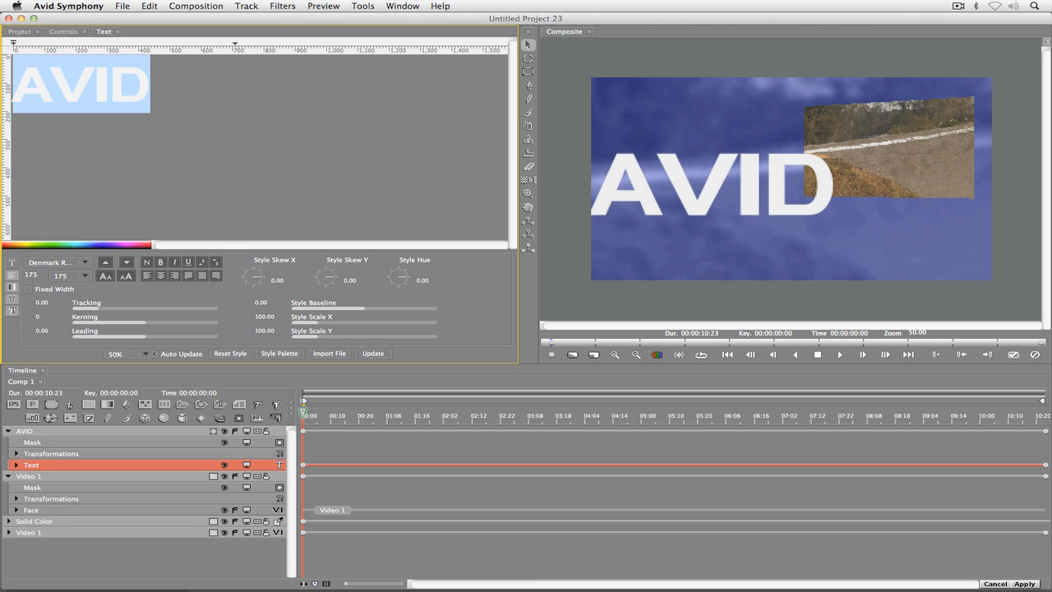
left_click(111, 104)
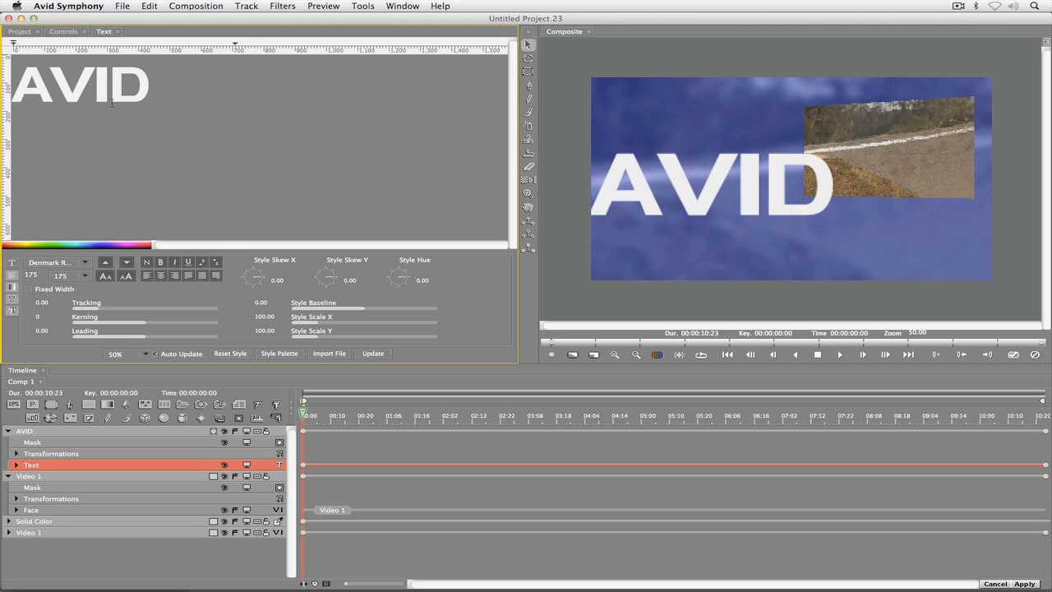
Tighten the kerning between the A and V of "AVID" to -26, and relax it to -22
left_click_drag(150, 82, 12, 90)
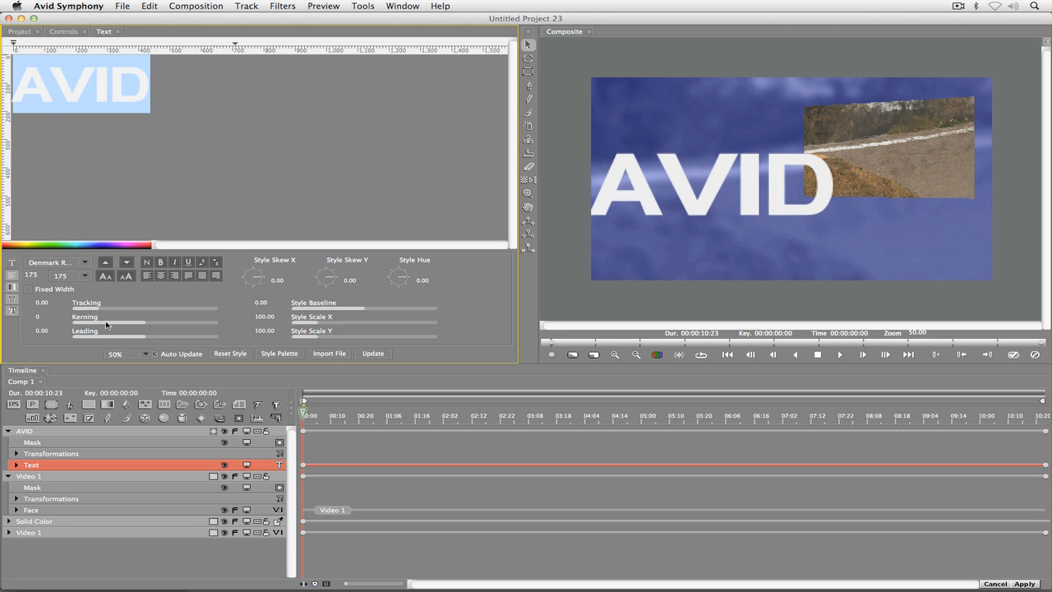
left_click_drag(100, 309, 115, 303)
left_click(54, 87)
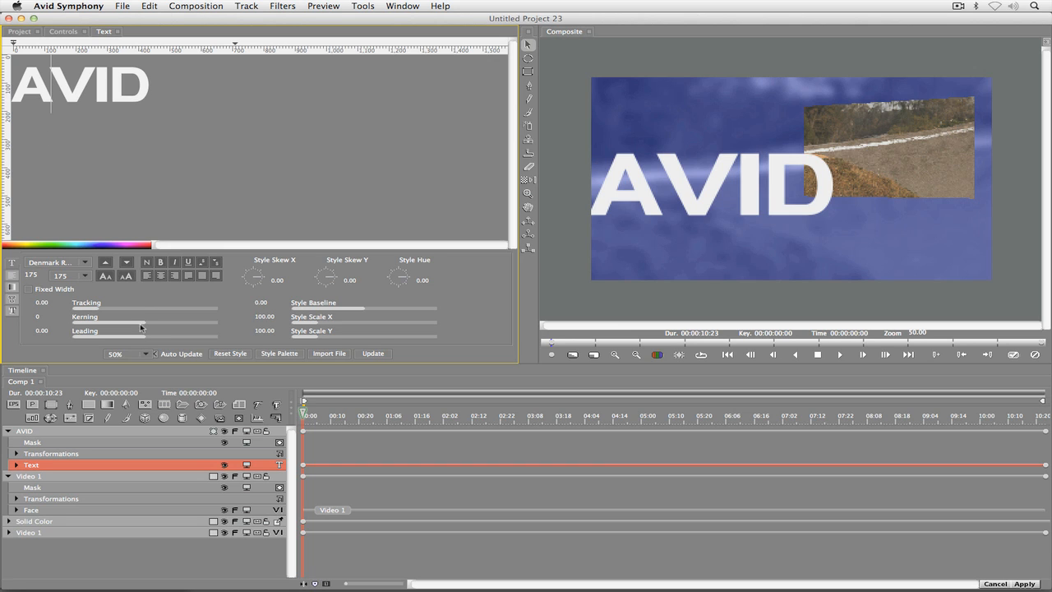
left_click_drag(141, 325, 140, 326)
key("super+z")
key("alt+Left")
key("alt+Left")
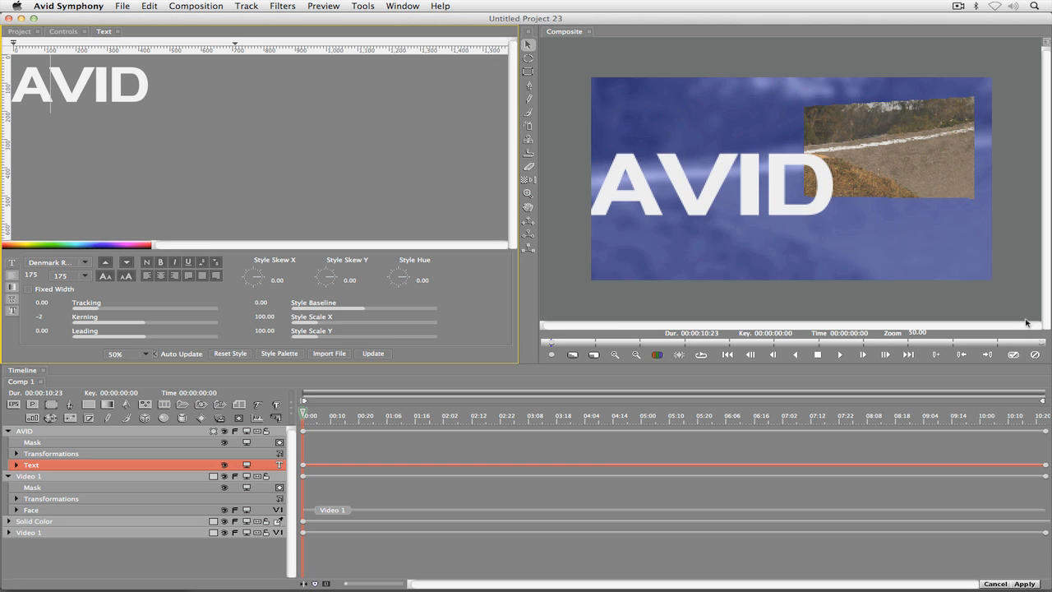
key("alt+Left")
key("alt+Left")
key("alt+Left")
key("alt+Left")
key("alt+Left")
key("alt+Left")
key("alt+Left")
key("alt+Left")
key("alt+Left")
key("alt+Left")
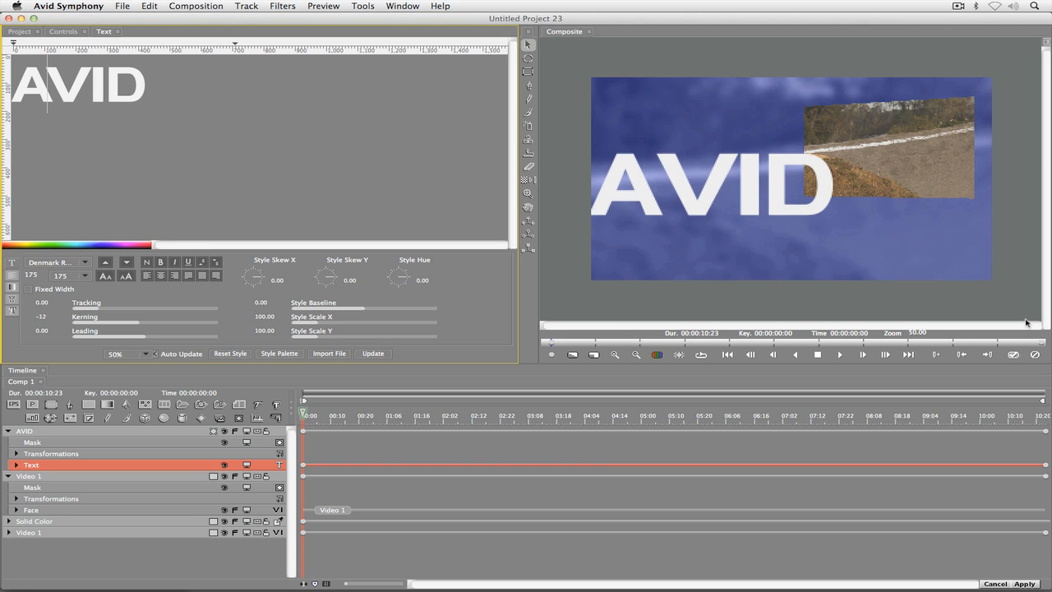
key("alt+Left")
key("alt+Left")
key("alt+Left")
key("alt+Left")
key("alt+Left")
key("alt+Left")
key("alt+Left")
key("alt+Left")
key("alt+Left")
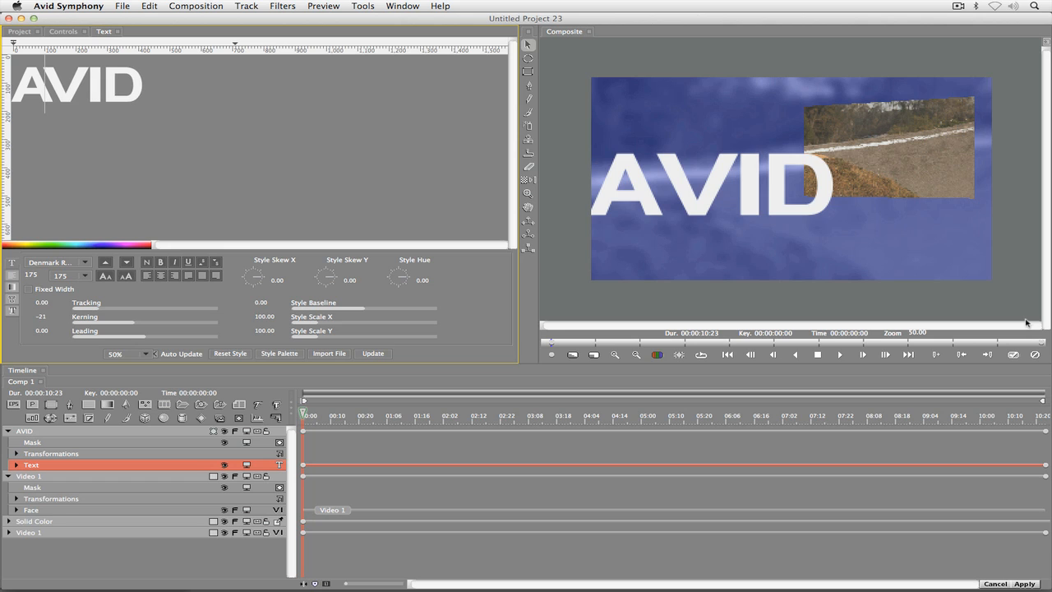
key("alt+Left")
key("alt+Left")
key("alt+Left")
key("alt+Left")
key("alt+Left")
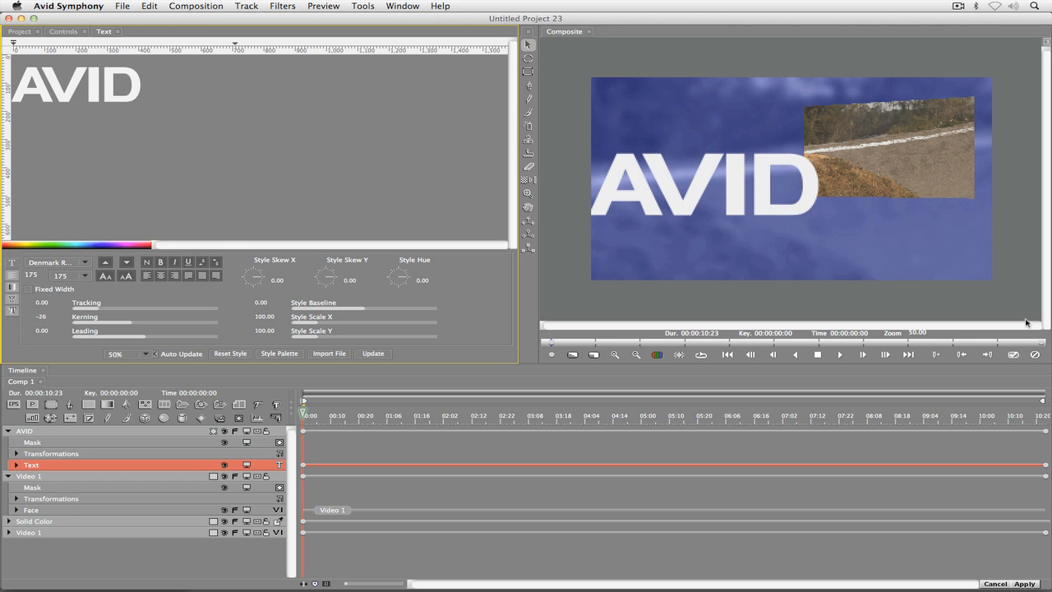
key("alt+Right")
key("alt+Right")
key("alt+Right")
key("alt+Right")
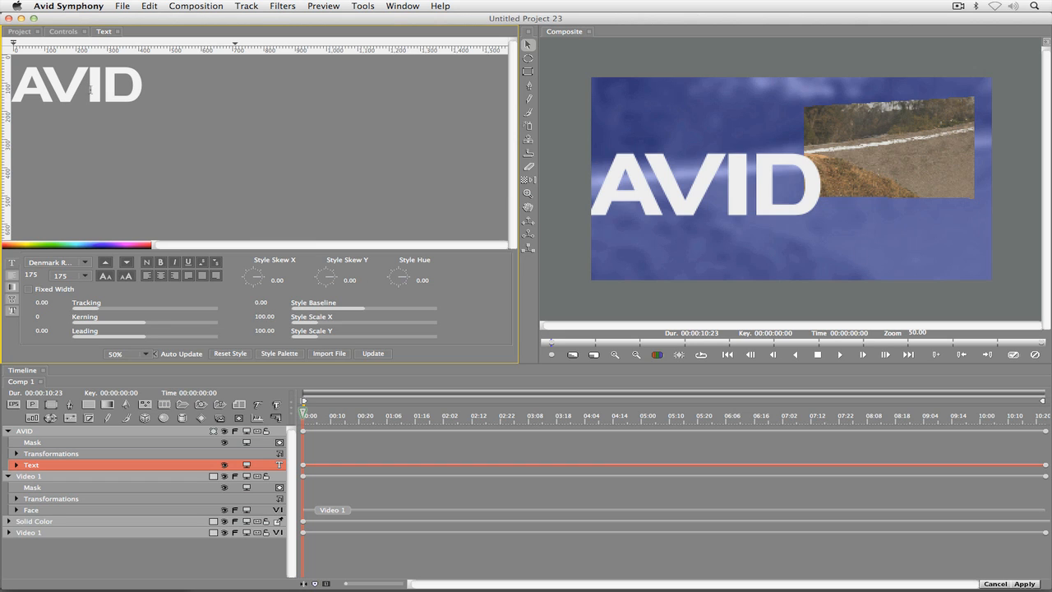
Widen the kerning between the V and I of "AVID" to 5
key("alt+Right")
key("alt+Right")
key("alt+Right")
key("alt+Right")
key("alt+Right")
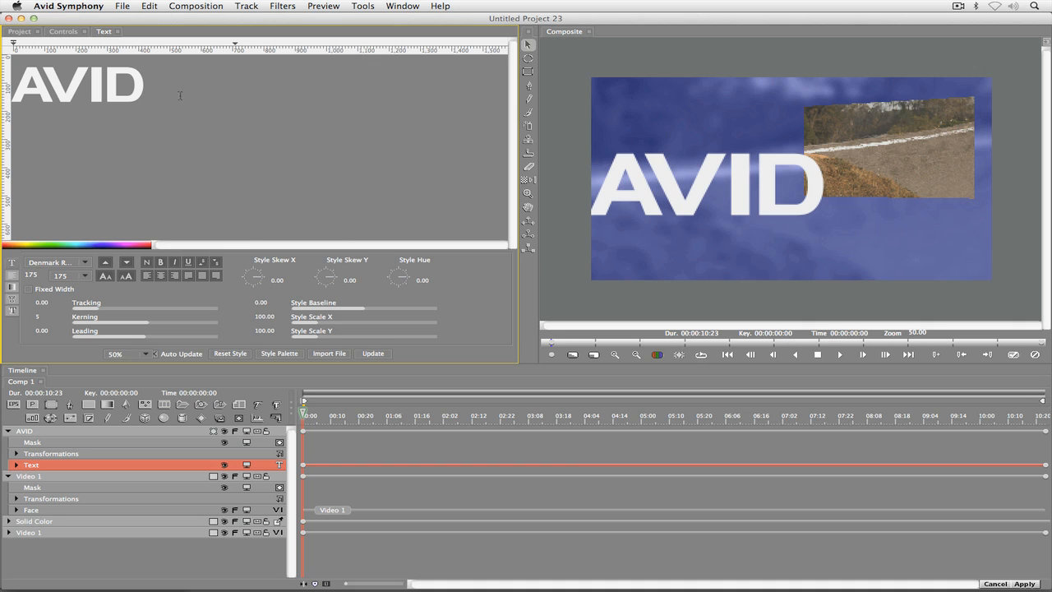
Replace the "AVID" text with "July 30th"
left_click_drag(161, 89, 15, 90)
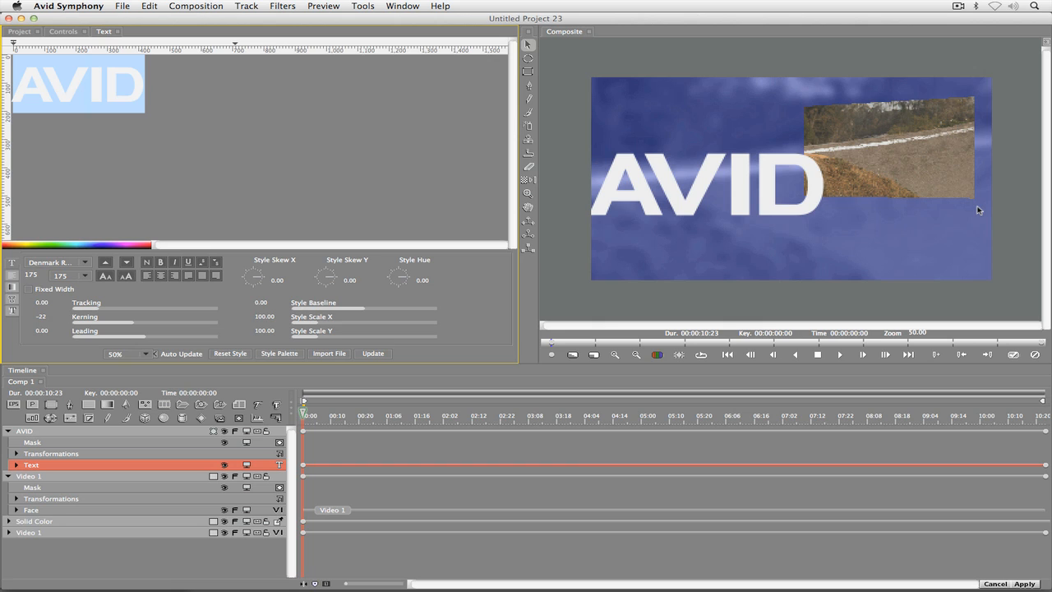
type("July")
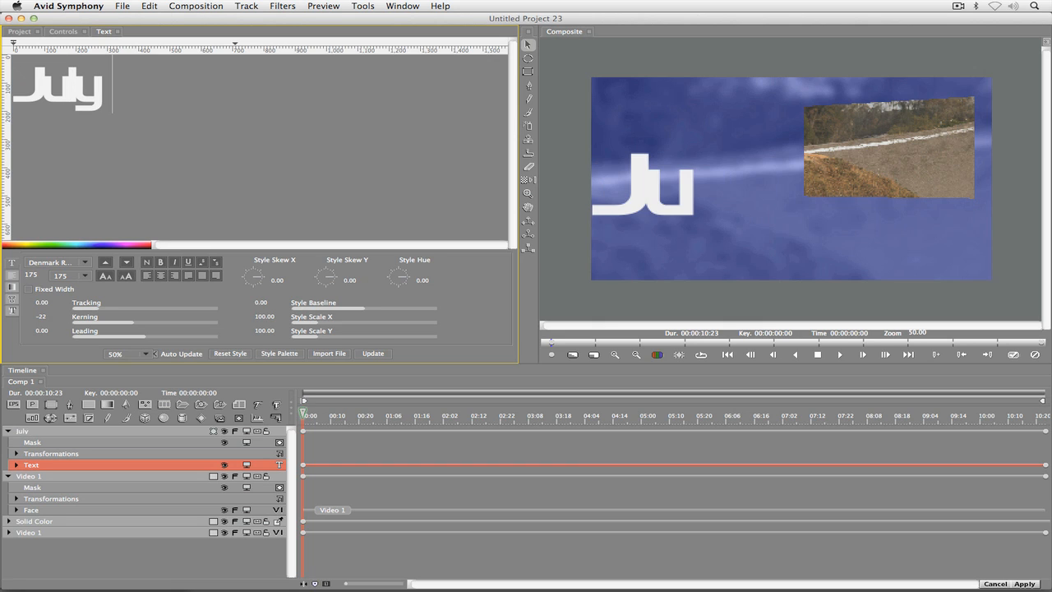
type(" 20")
key("BackSpace")
key("BackSpace")
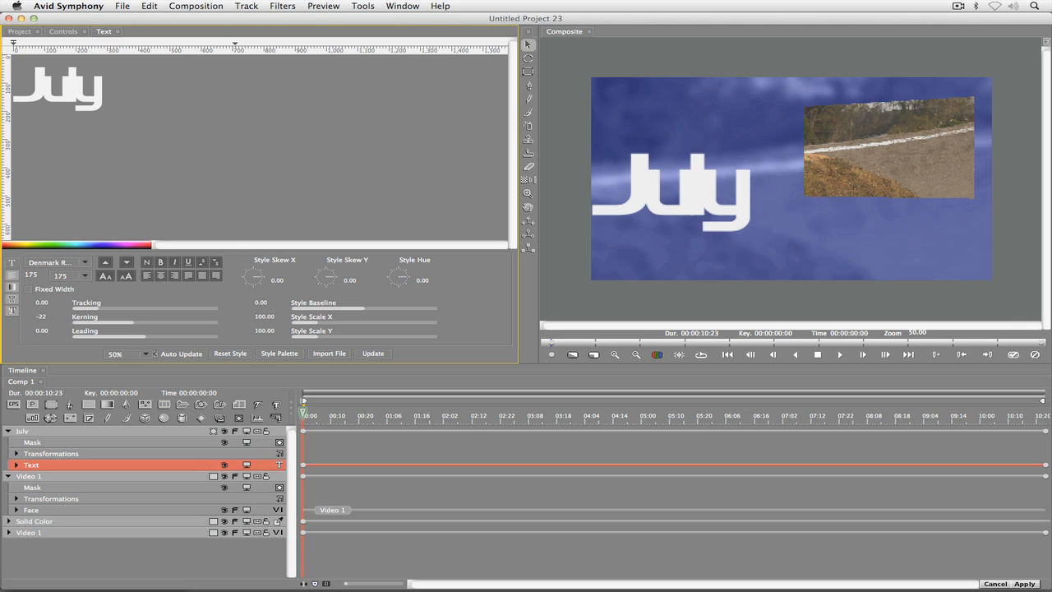
type("30th")
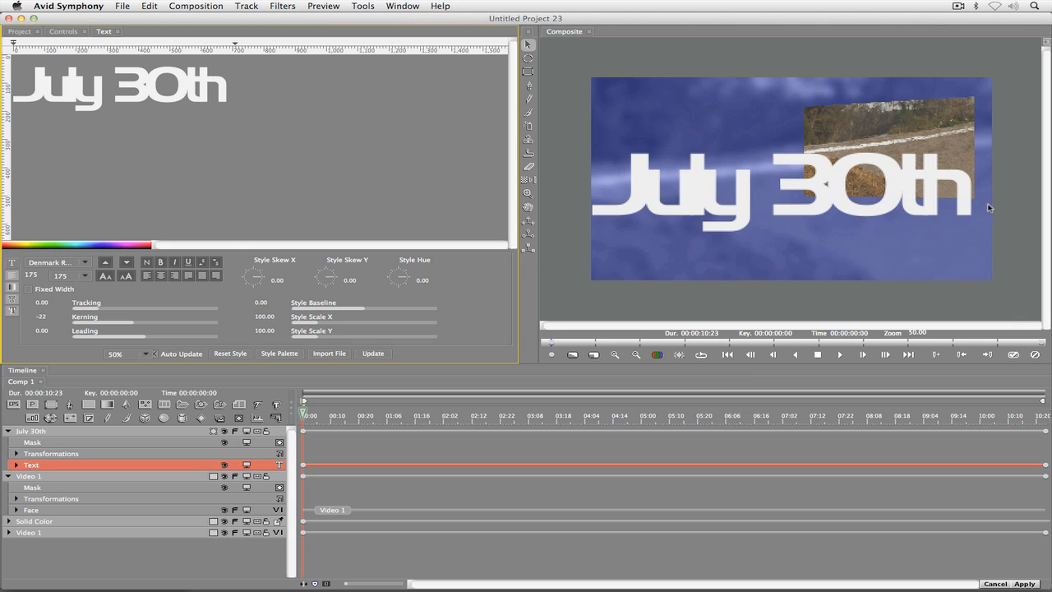
Reset the kerning of all the "July 30th" text to 0 and set its font size to 120
key("super+a")
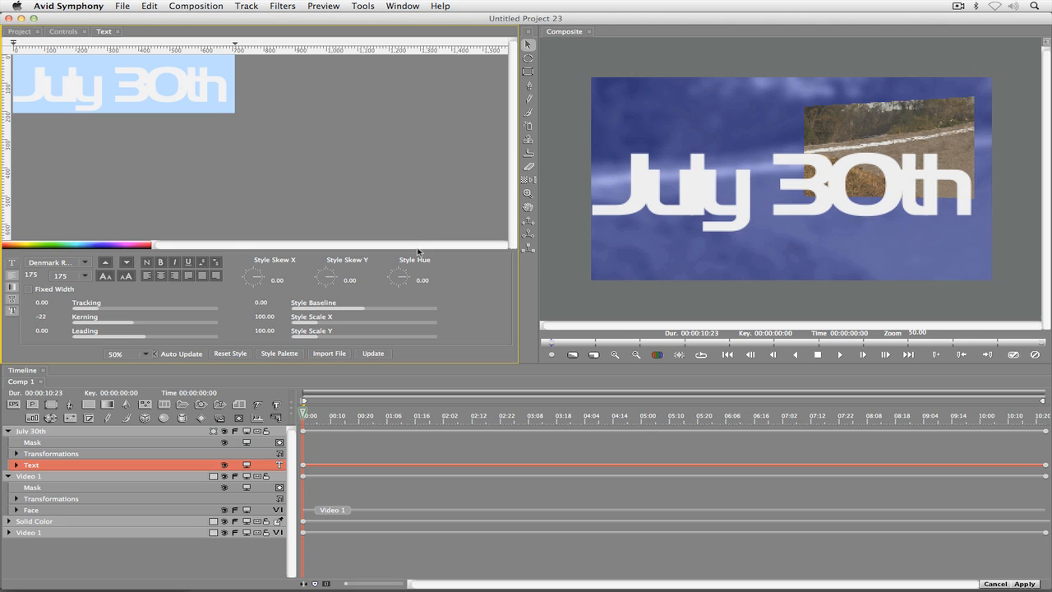
left_click(40, 317)
type("00")
key("Return")
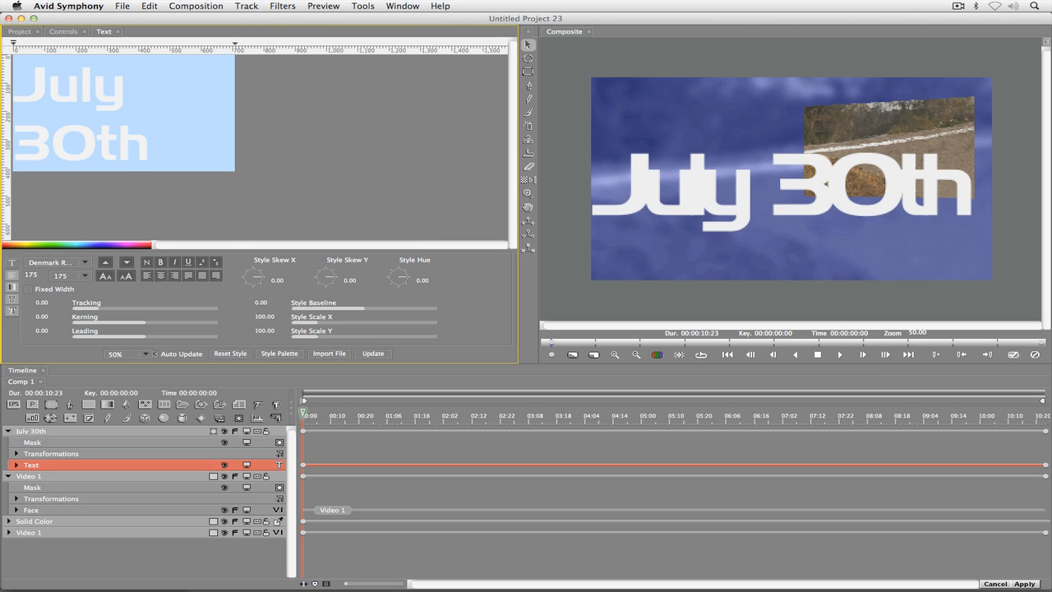
left_click(36, 274)
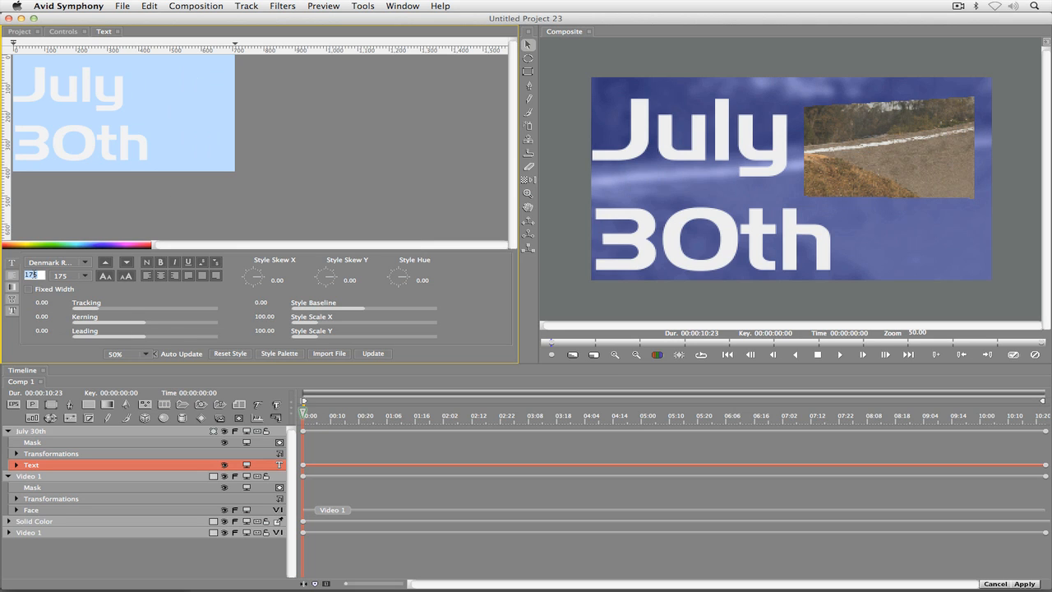
type("120")
key("Return")
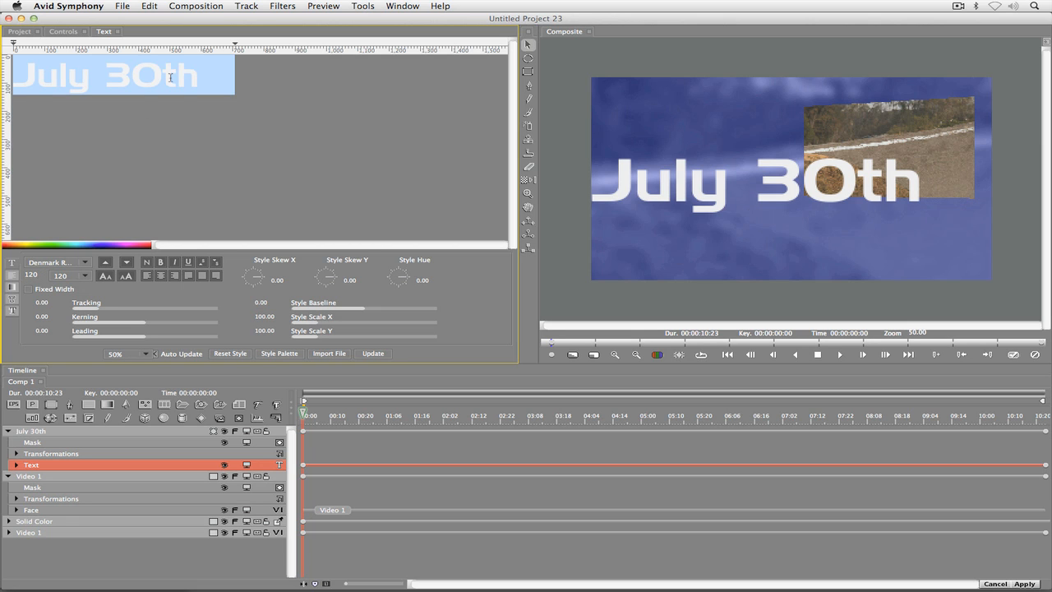
Replace the lowercase "th" after the 30 with "TH" in capitals
mouse_move(173, 78)
left_mouse_down()
mouse_move(200, 79)
mouse_move(167, 79)
left_mouse_up()
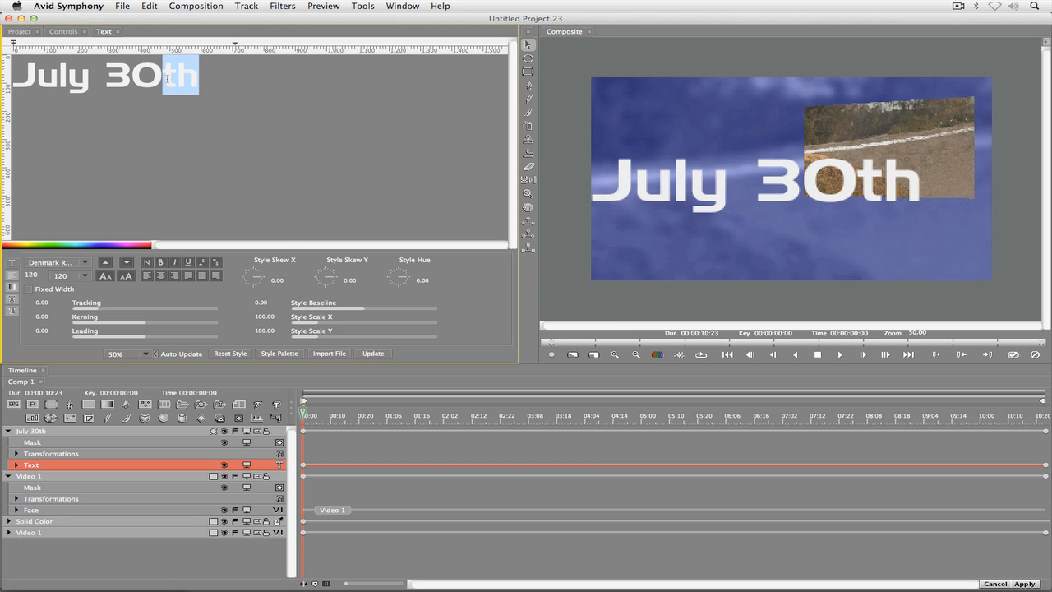
type("T")
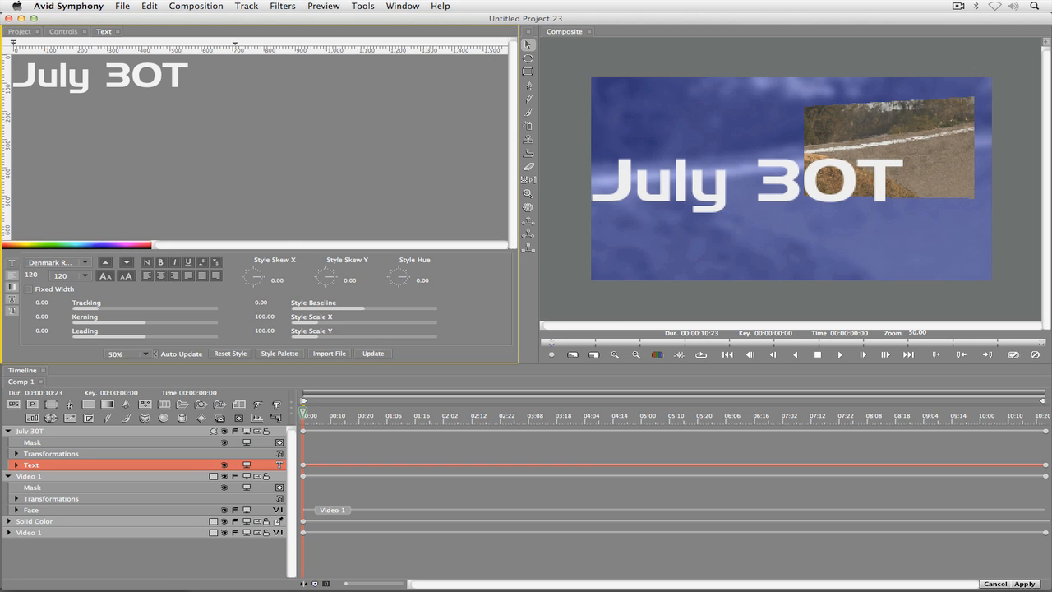
type("H")
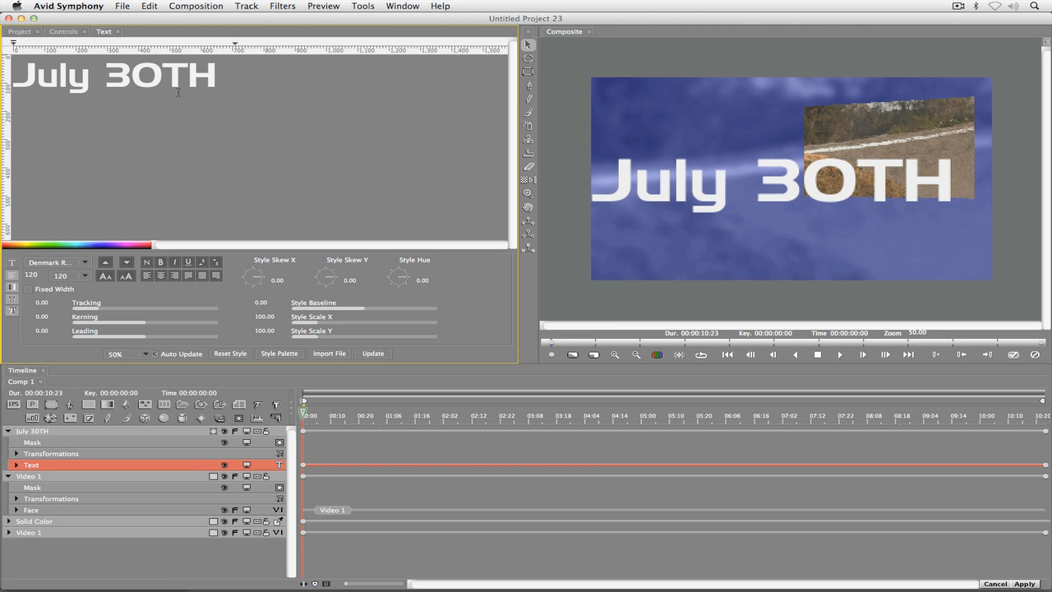
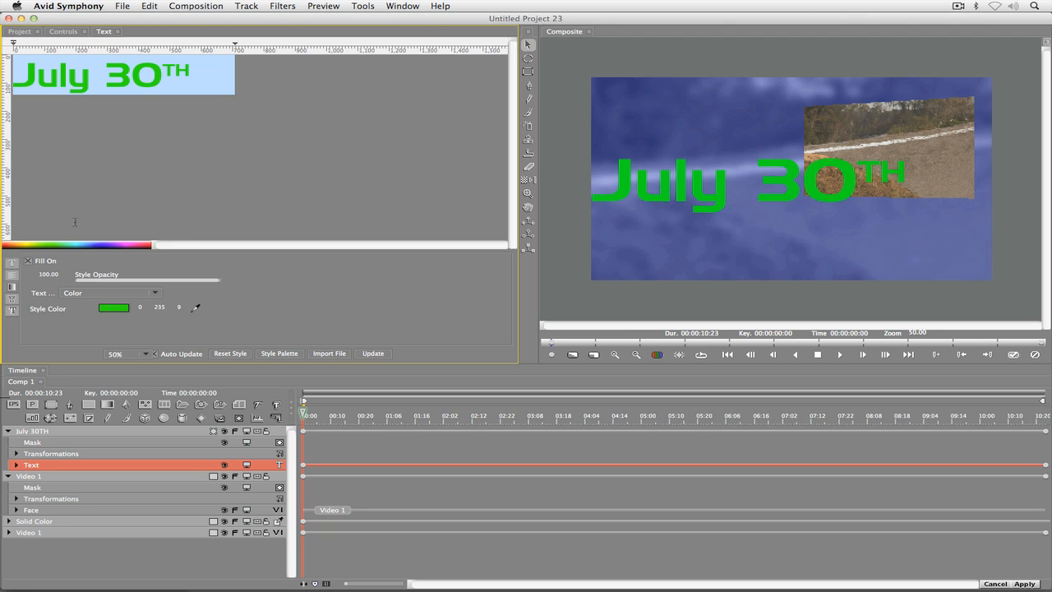
Change the fill of the "July 30TH" text from a solid color to Gradient and open the gradient for editing
left_click(149, 293)
left_click(138, 306)
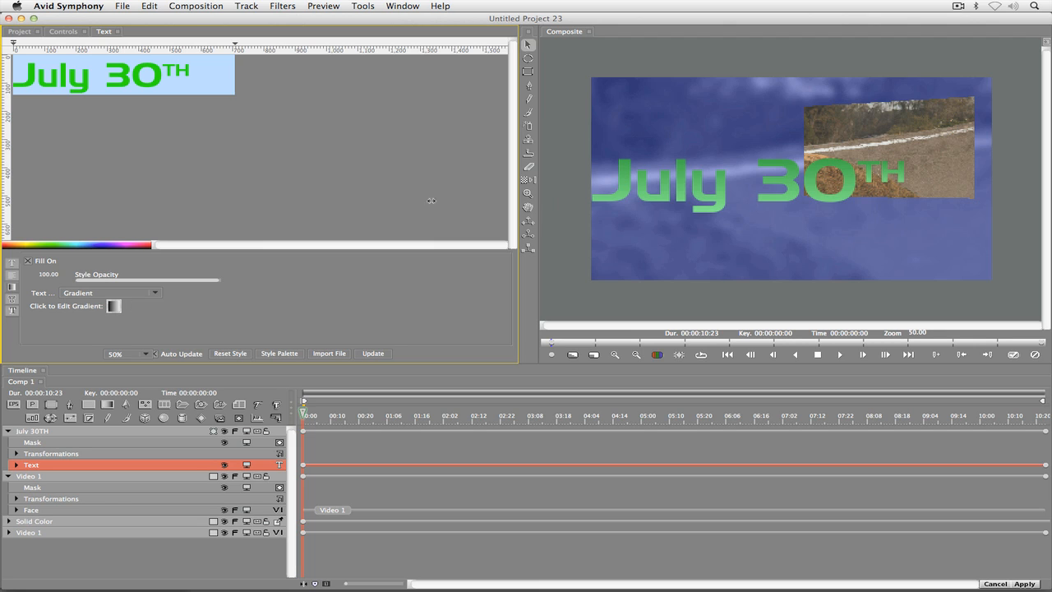
left_click(113, 307)
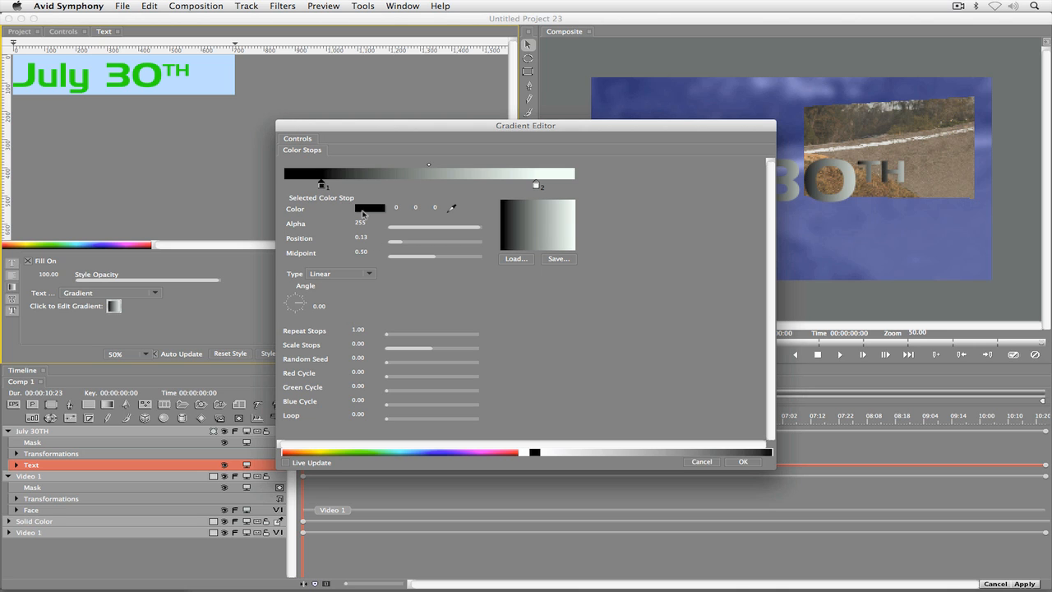
Set the color of the first gradient stop to a bright blue (5, 50, 255)
left_click(368, 213)
left_click_drag(579, 280, 579, 153)
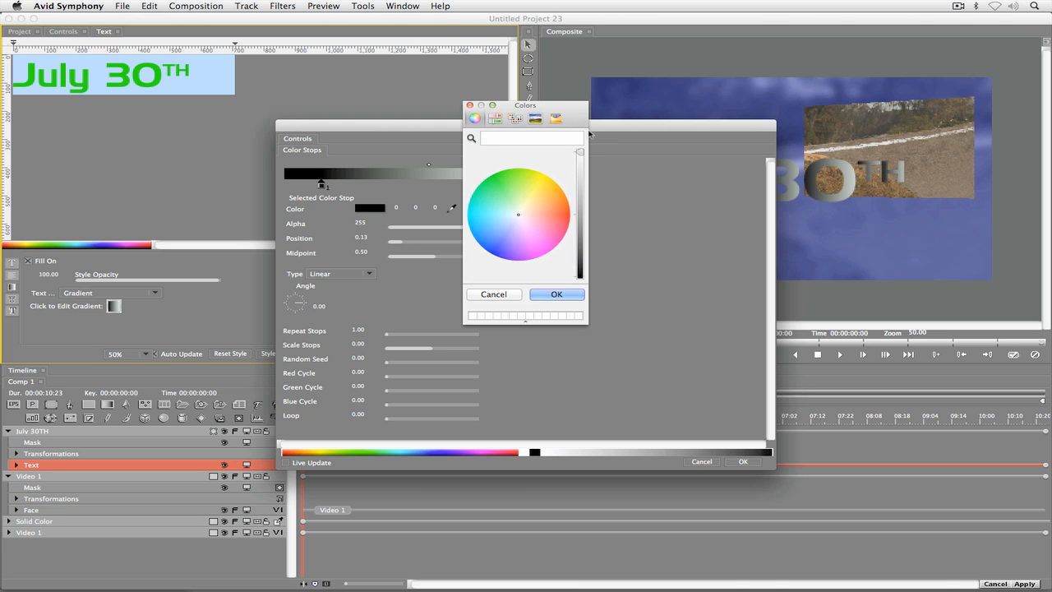
left_click_drag(518, 222, 486, 252)
left_click(556, 294)
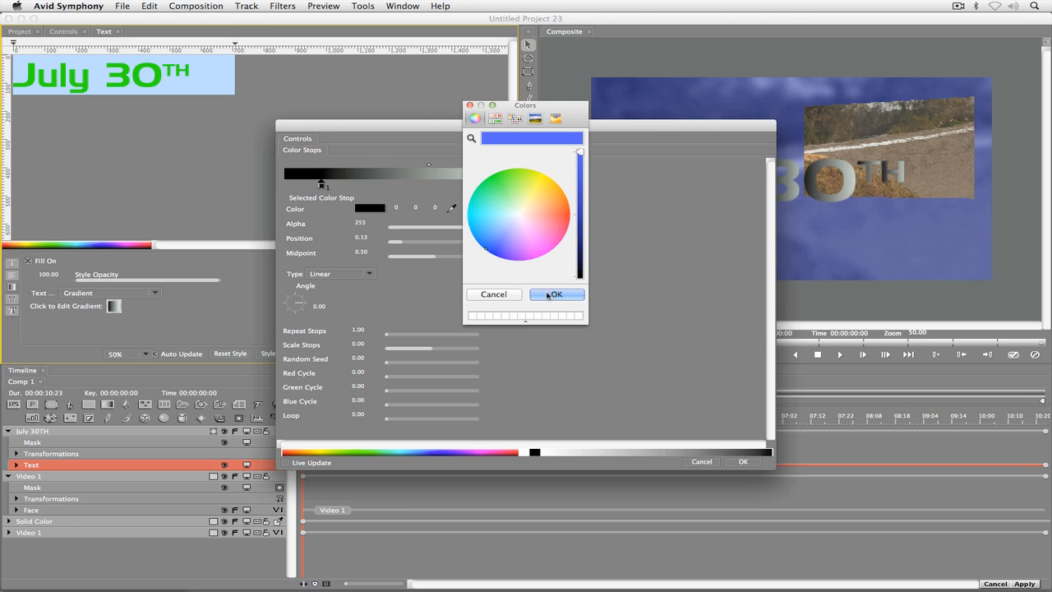
Set the second gradient stop to orange-red (255, 3, 0) and shift the midpoint between the stops to 0.58, and back to 0.46
left_click(537, 187)
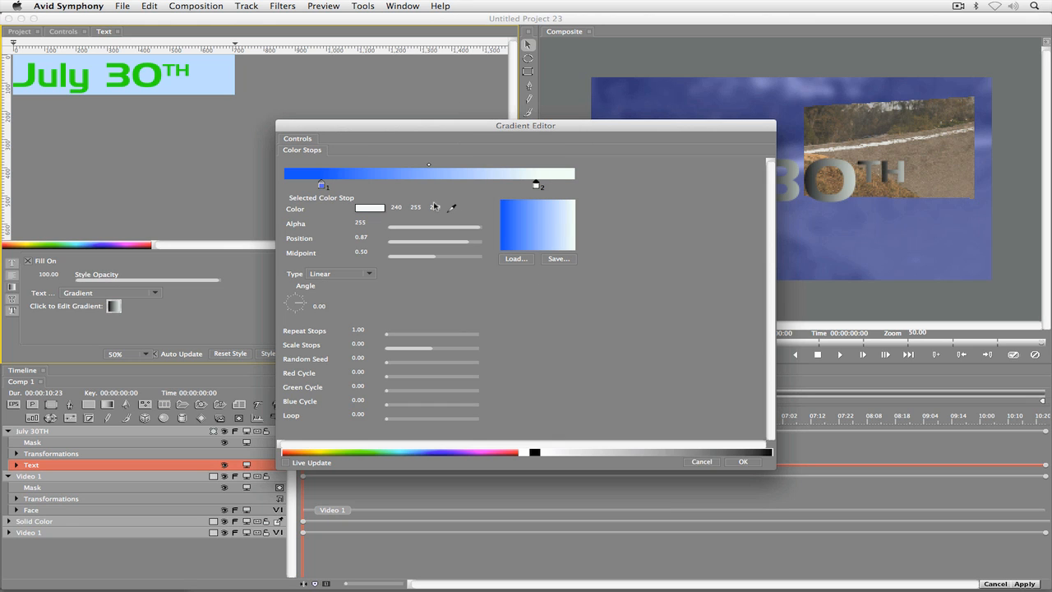
left_click(372, 209)
left_click(535, 215)
left_click_drag(539, 216, 568, 214)
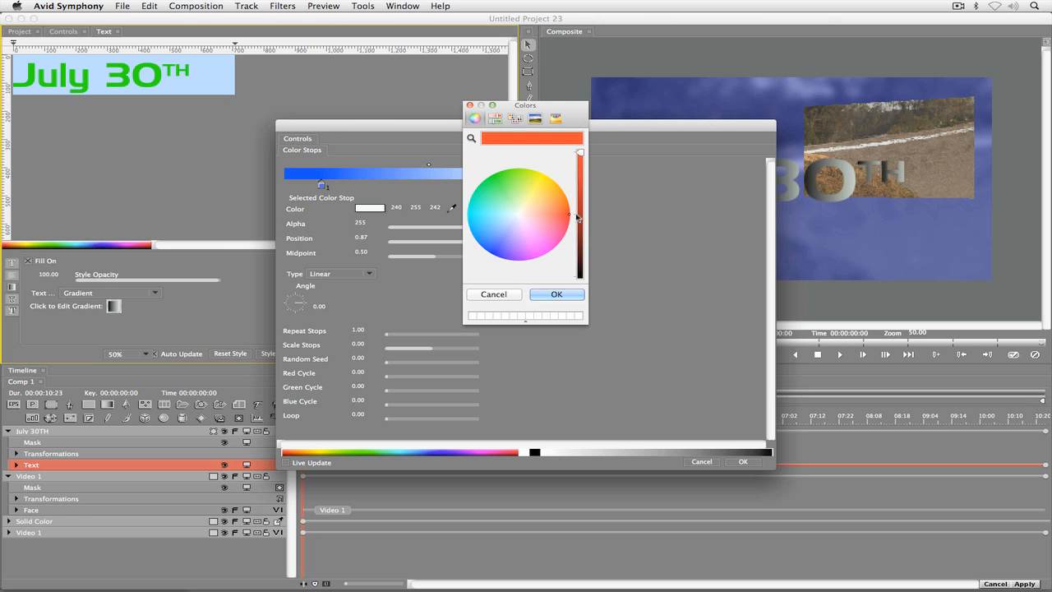
left_click(555, 295)
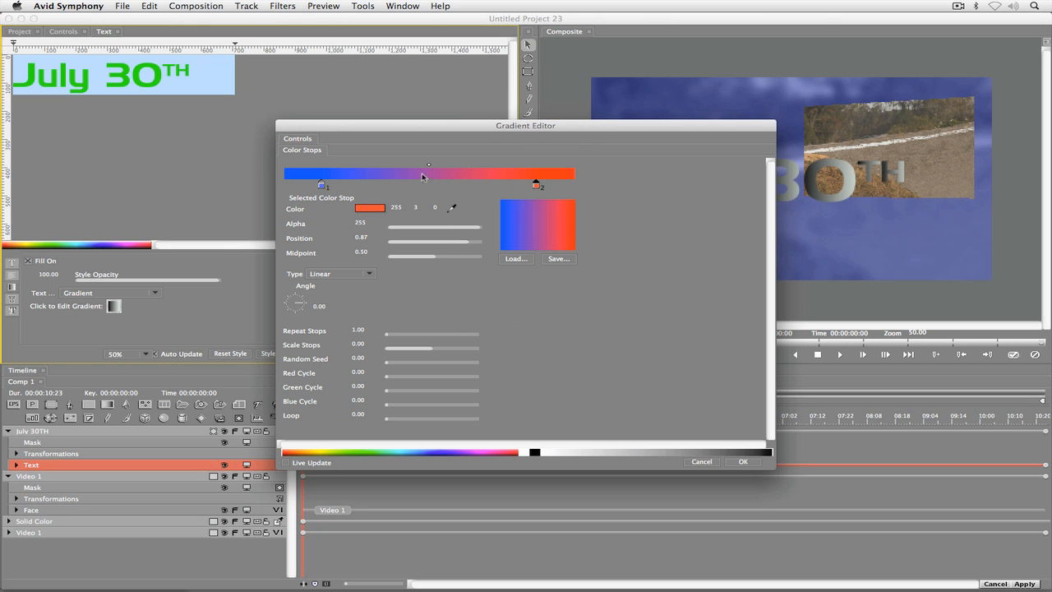
mouse_move(428, 165)
left_mouse_down()
mouse_move(493, 169)
mouse_move(374, 169)
mouse_move(446, 169)
left_mouse_up()
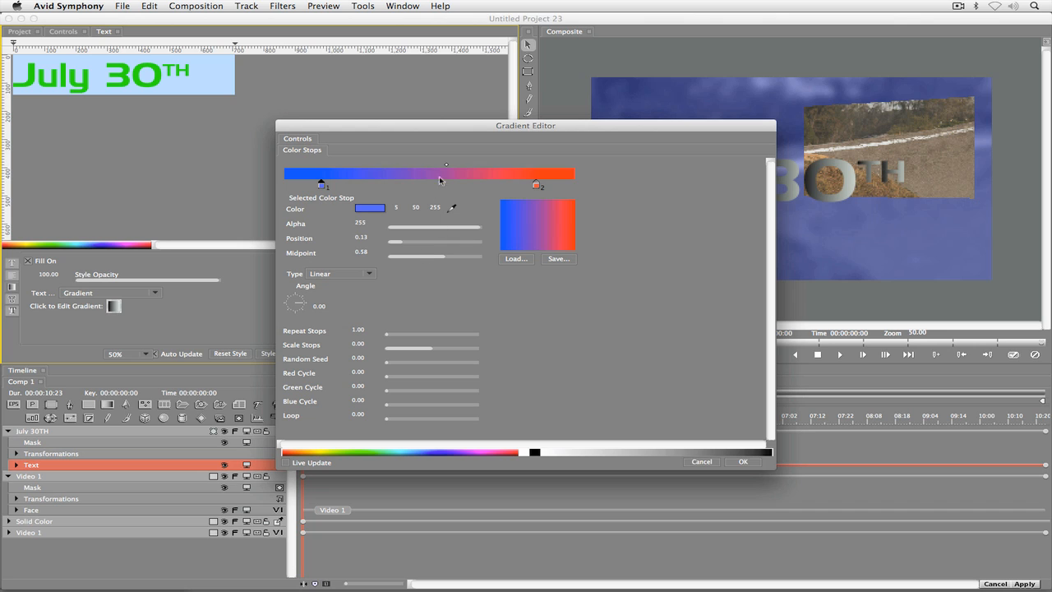
left_click_drag(446, 168, 420, 168)
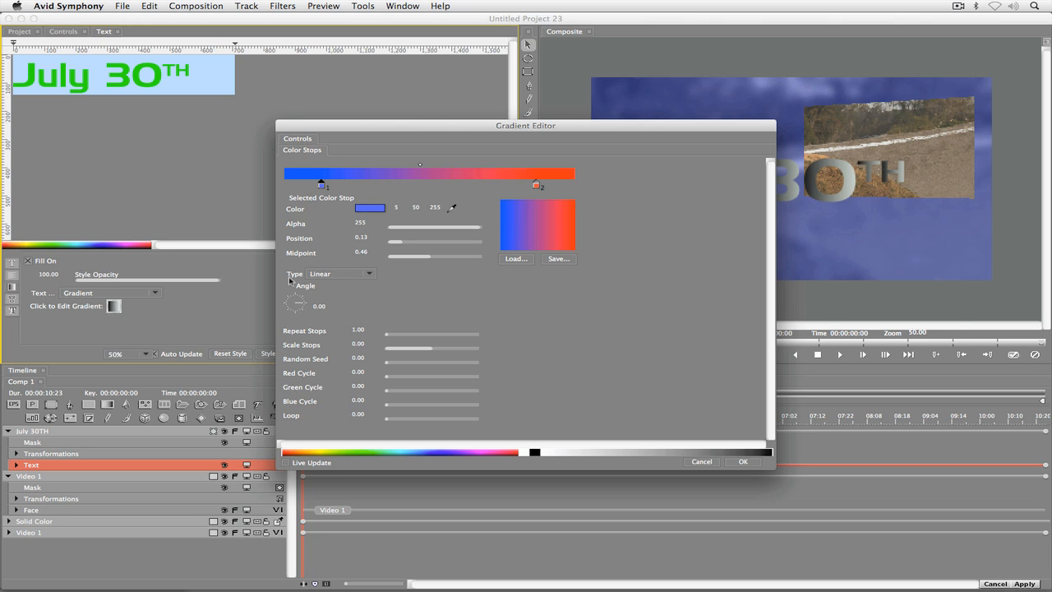
Try the Radial gradient type, return it to Linear and set the gradient angle to -3
left_click(375, 275)
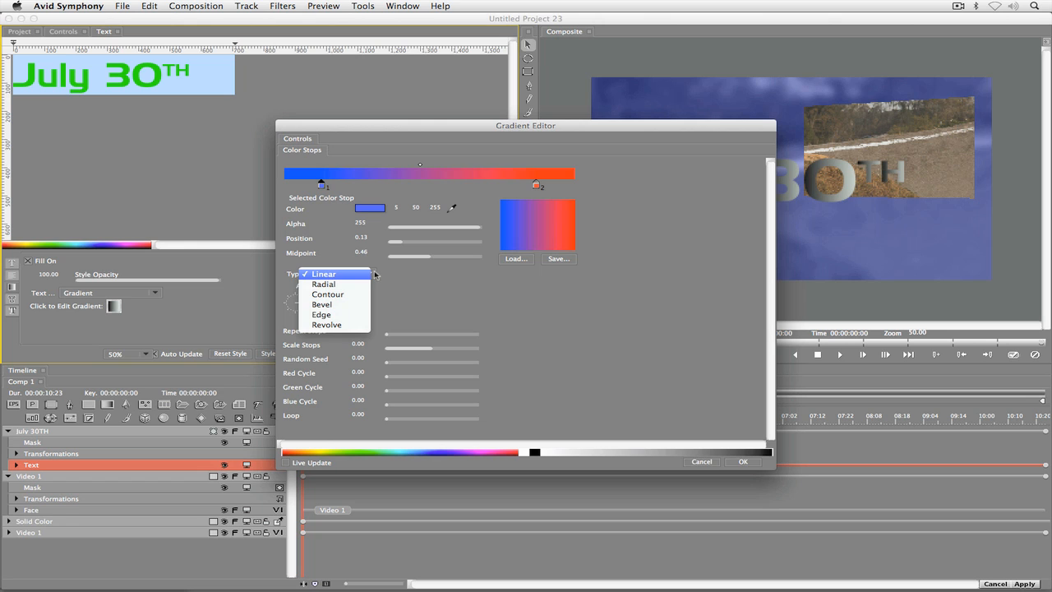
left_click(339, 284)
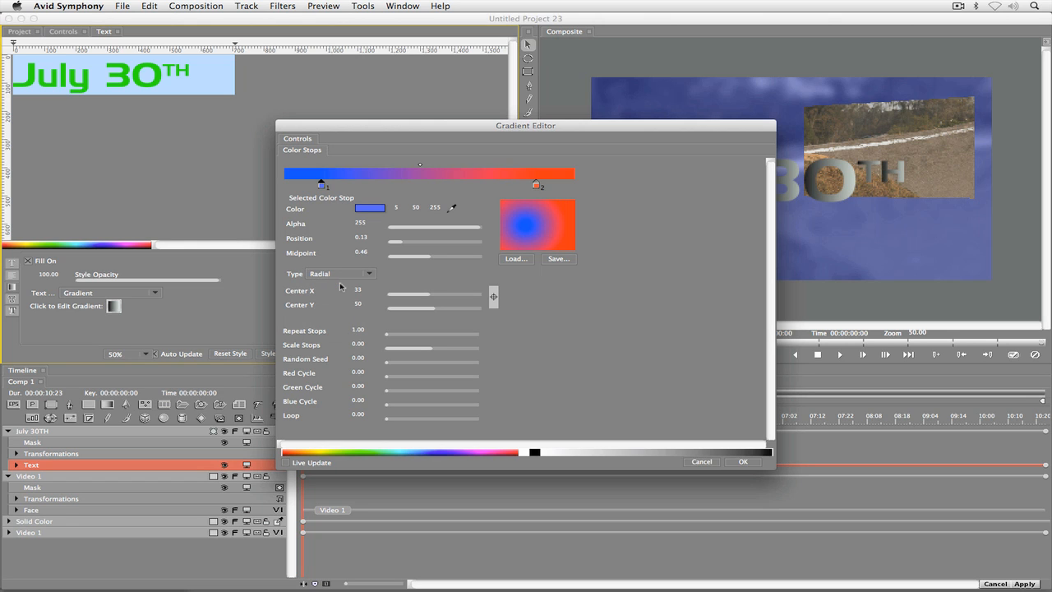
left_click(341, 274)
left_click(350, 262)
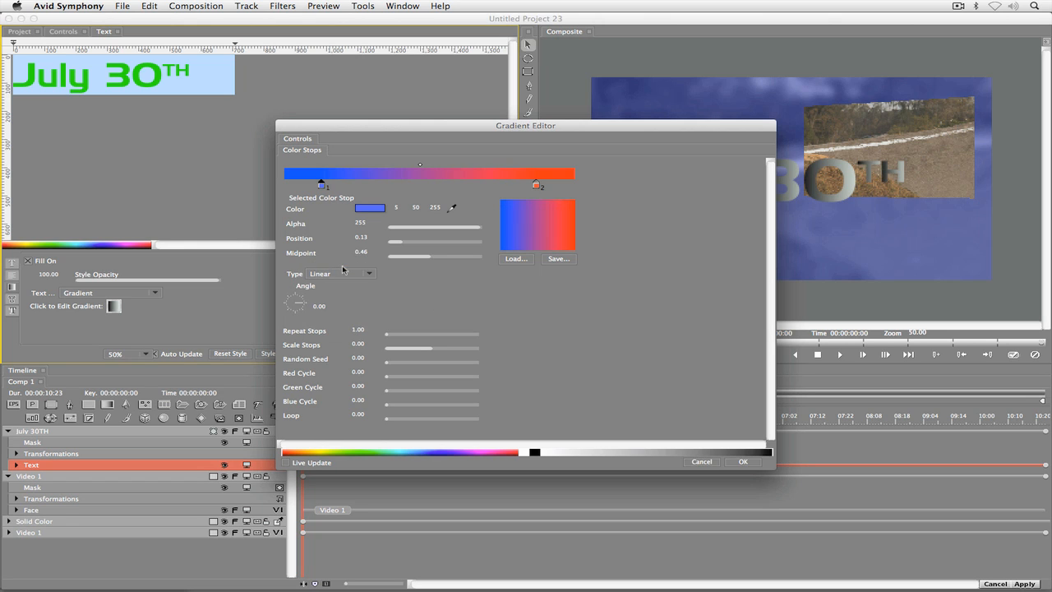
left_click(303, 307)
left_click_drag(304, 307, 307, 305)
Try the Radial gradient type with its horizontal center shifted slightly, and try the Contour type
left_click(333, 273)
left_click(315, 288)
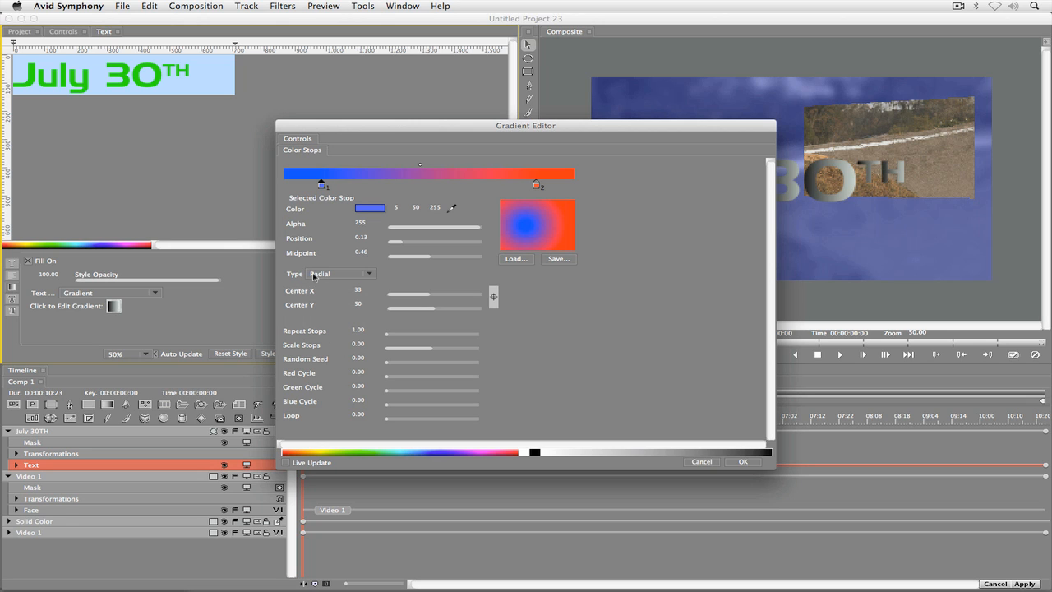
left_click_drag(418, 297, 432, 297)
left_click(344, 273)
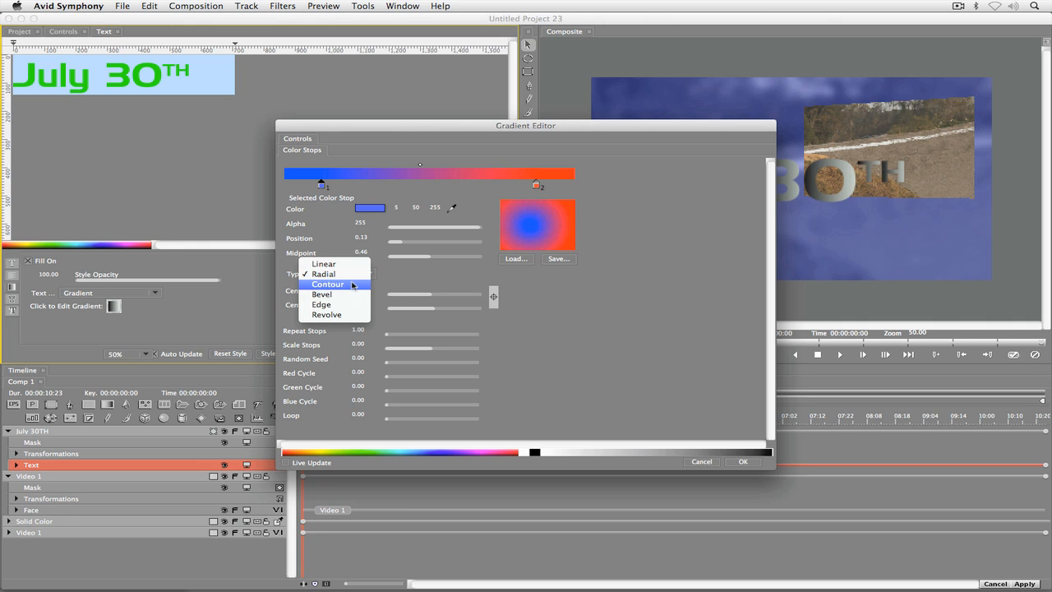
left_click(353, 285)
Return the gradient type to Linear, set Repeat Stops to 5.88 and apply the gradient to the text
left_click(365, 278)
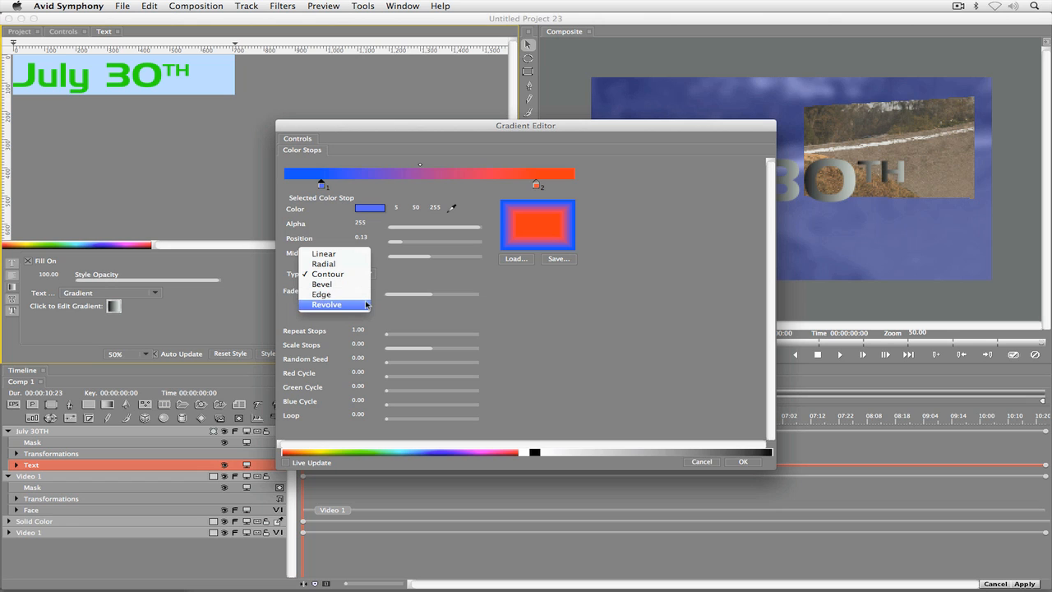
left_click(362, 256)
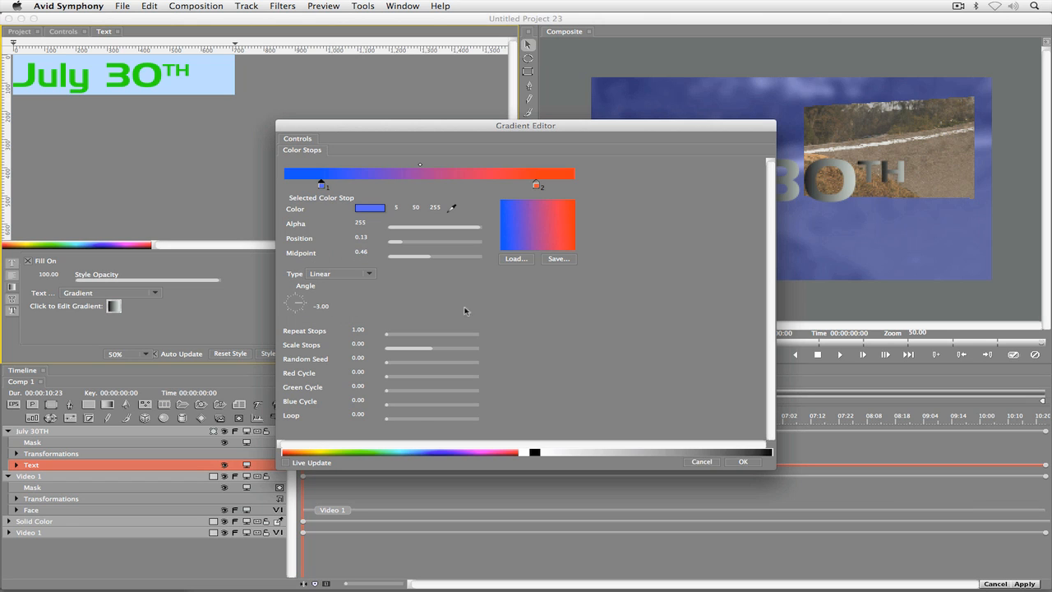
left_click_drag(389, 334, 393, 336)
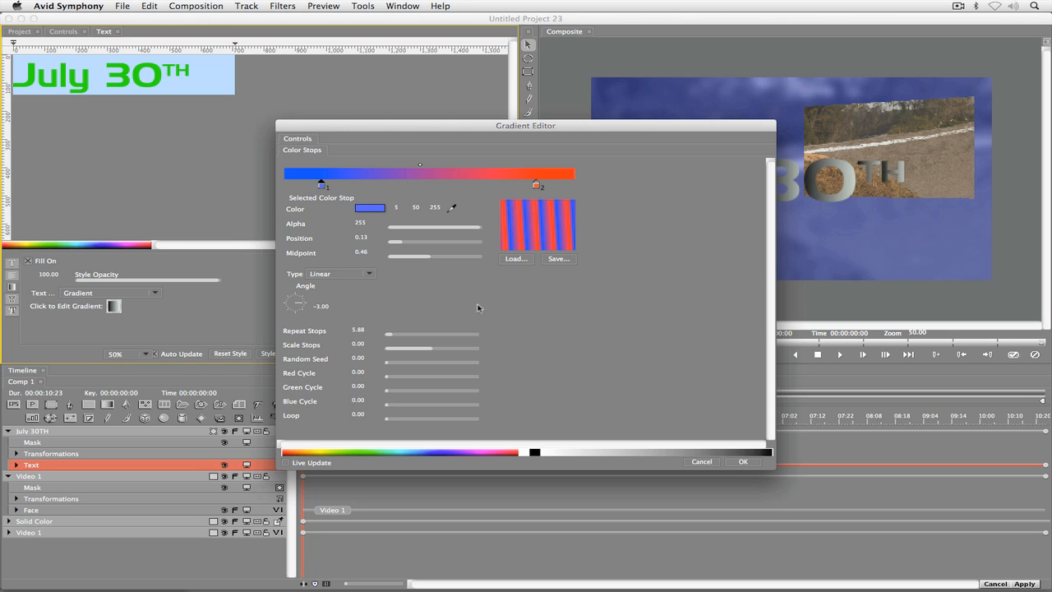
left_click(742, 462)
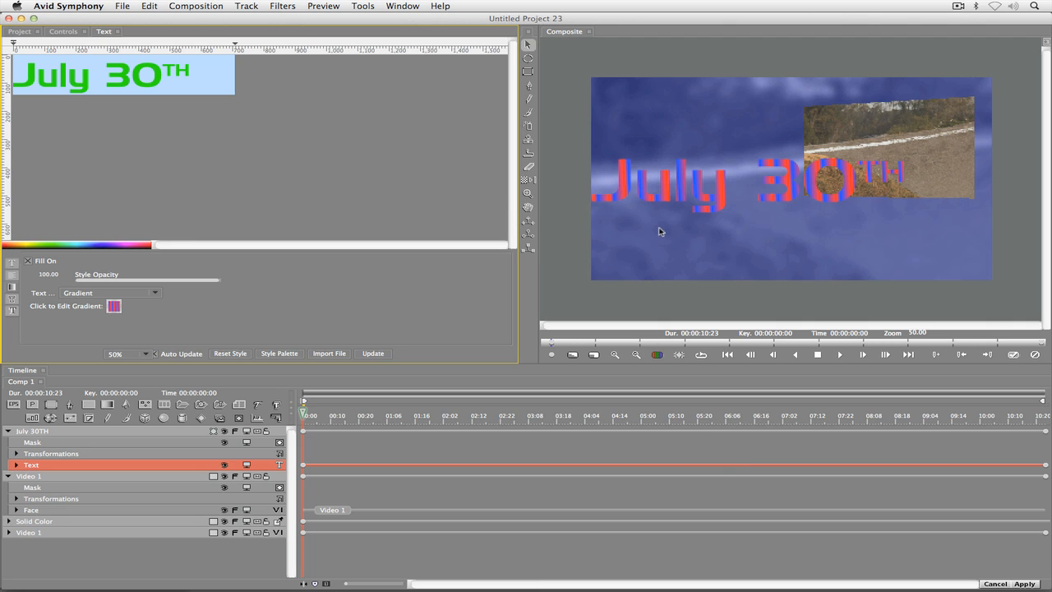
Switch the fill of the "July 30TH" text back to a solid Color and set it to blue (0, 17, 235)
left_click(137, 290)
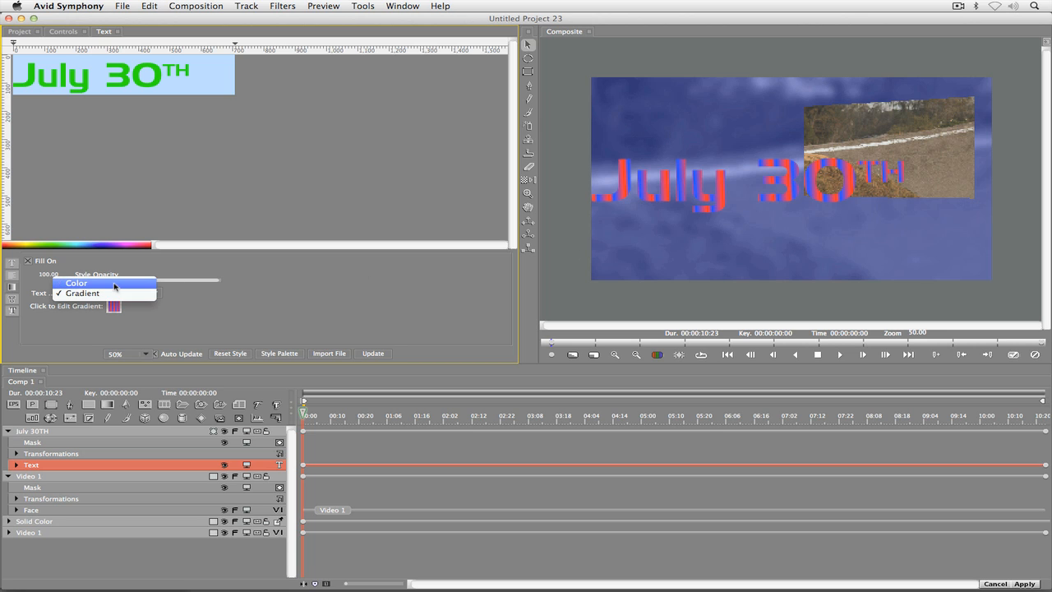
left_click(114, 284)
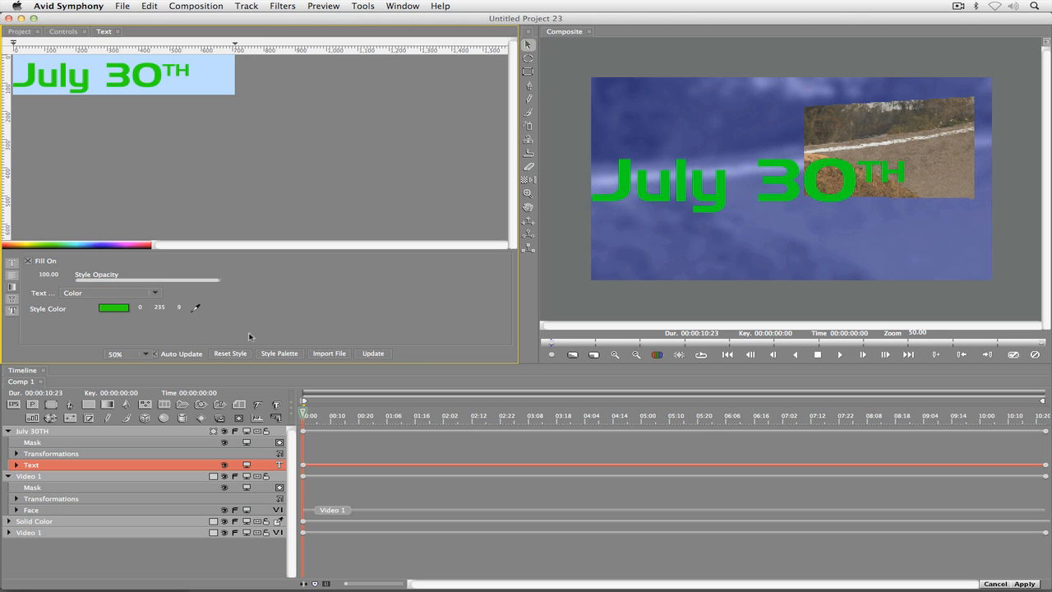
left_click(113, 308)
left_click(485, 254)
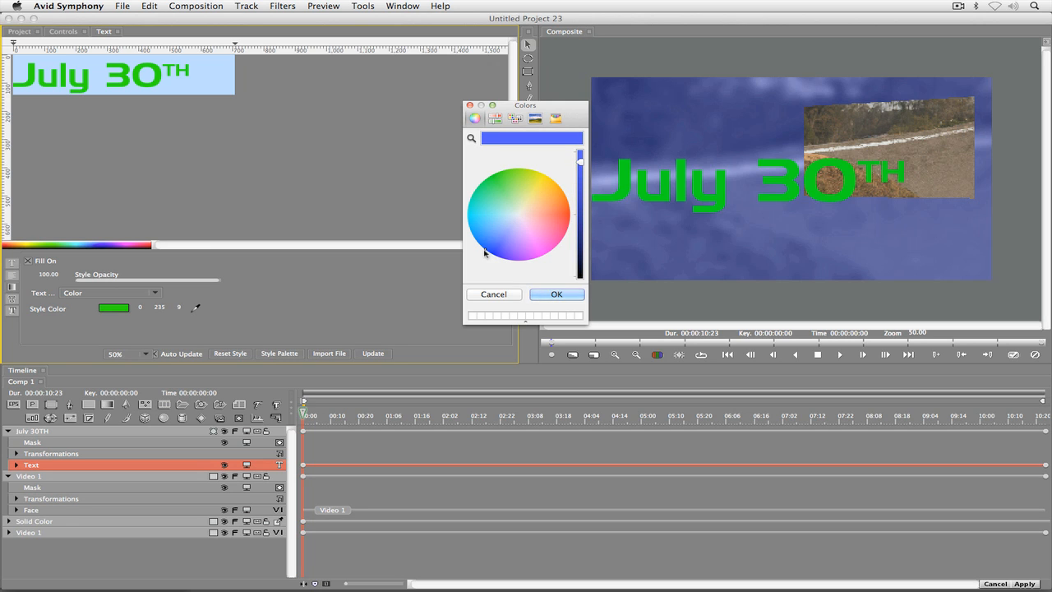
left_click(488, 256)
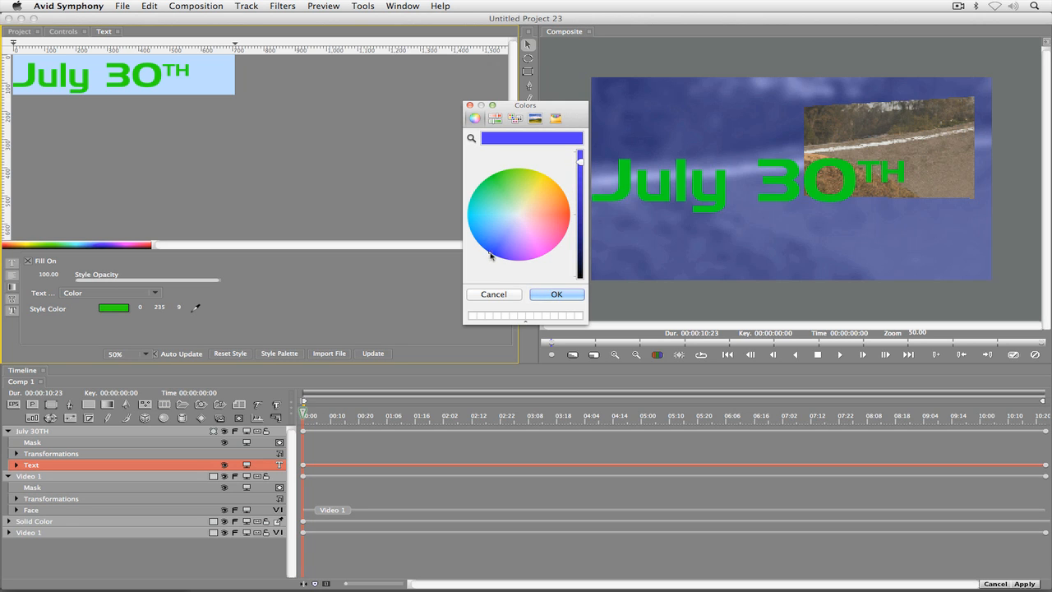
left_click(547, 294)
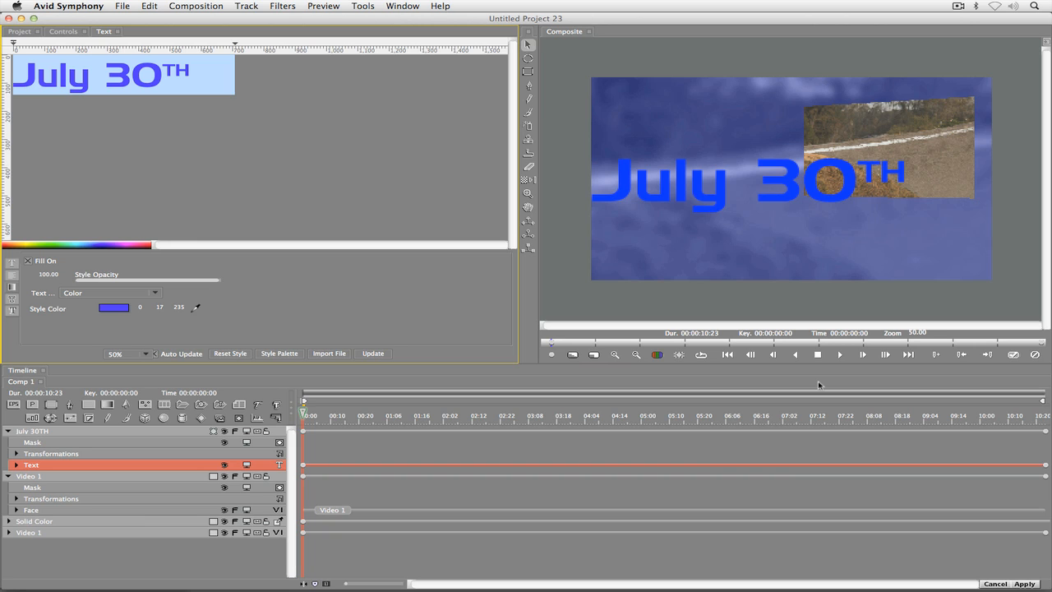
Enable the first edge on the "July 30TH" text and set its width to 4.64
left_click(10, 300)
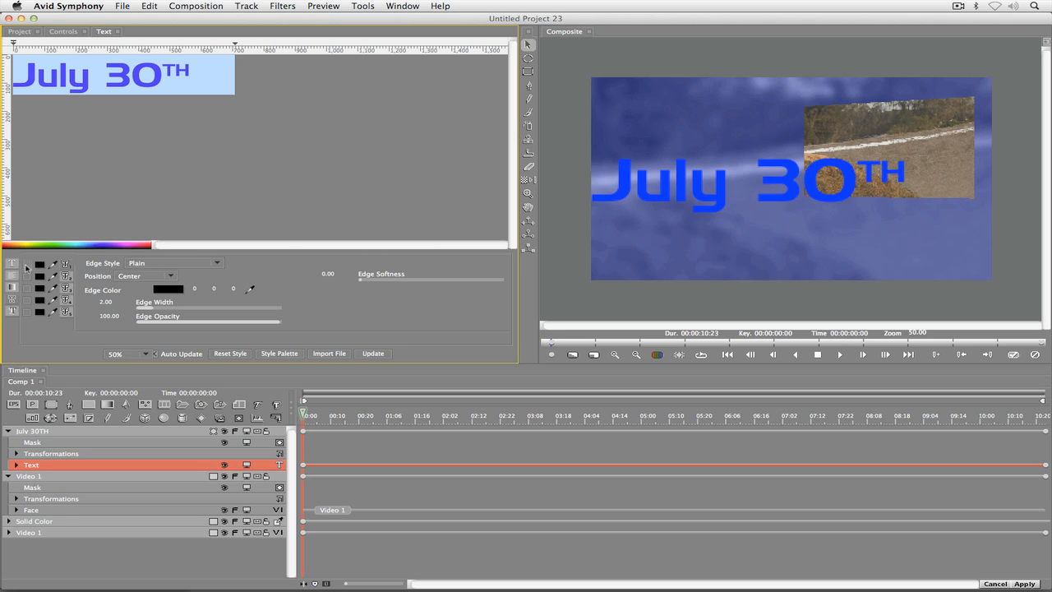
left_click(26, 265)
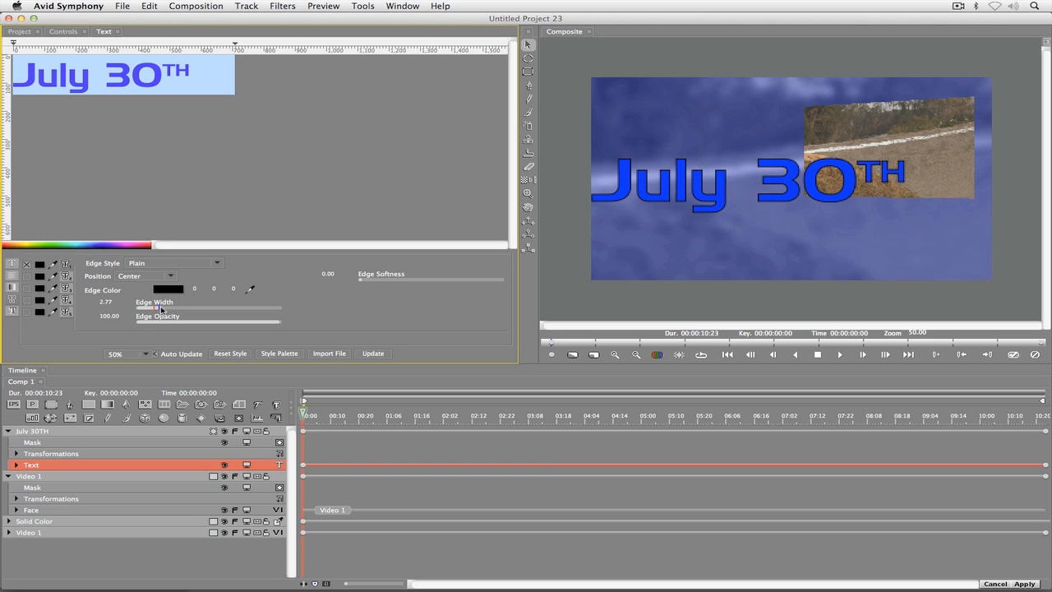
left_click_drag(165, 309, 173, 310)
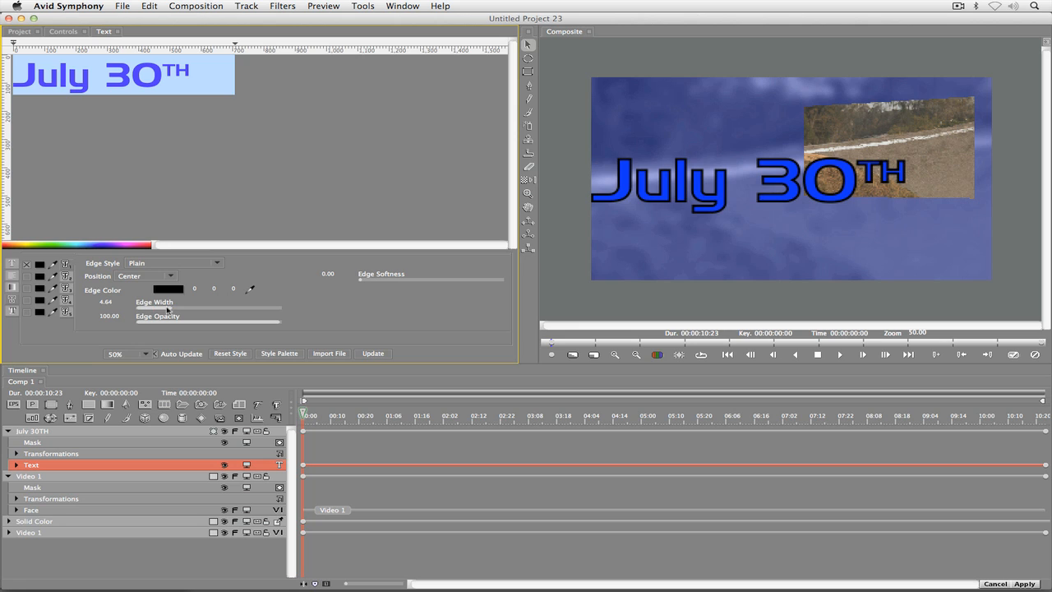
Set the first edge's style to Bevel with a highlight angle of -270
left_click(162, 263)
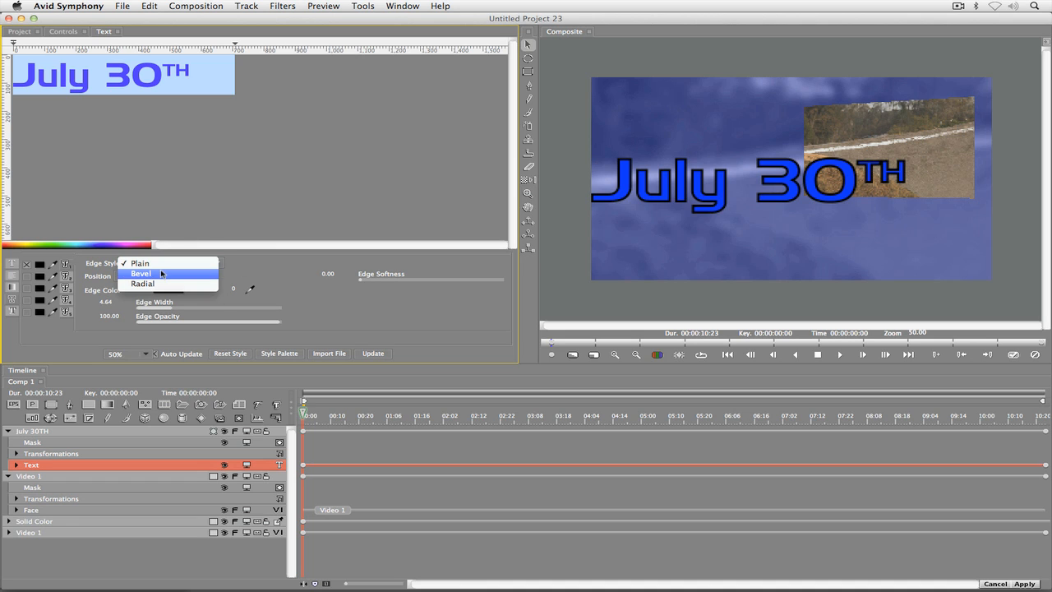
left_click(162, 274)
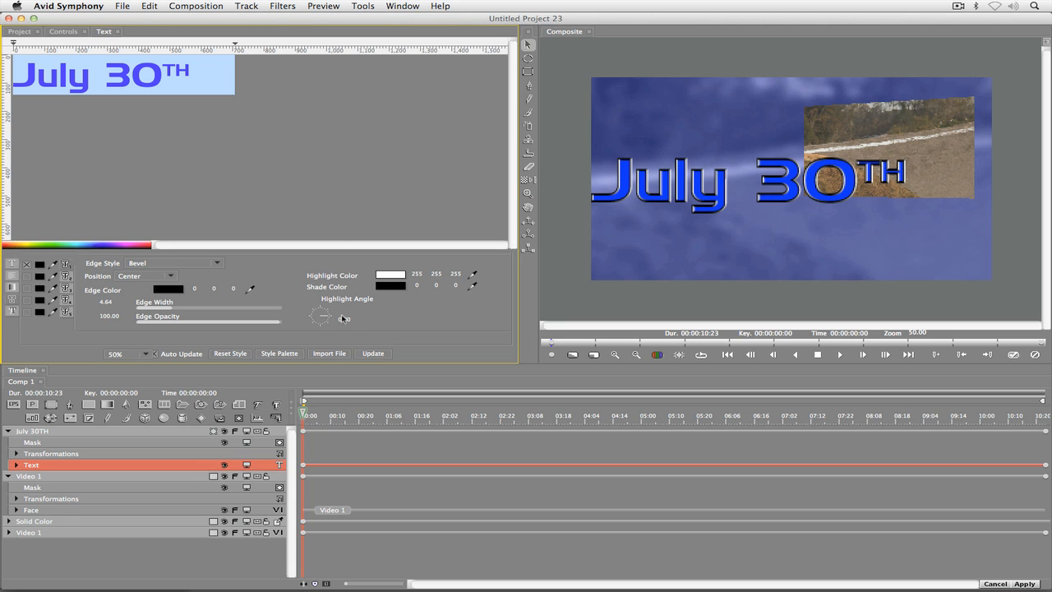
left_click_drag(327, 317, 323, 314)
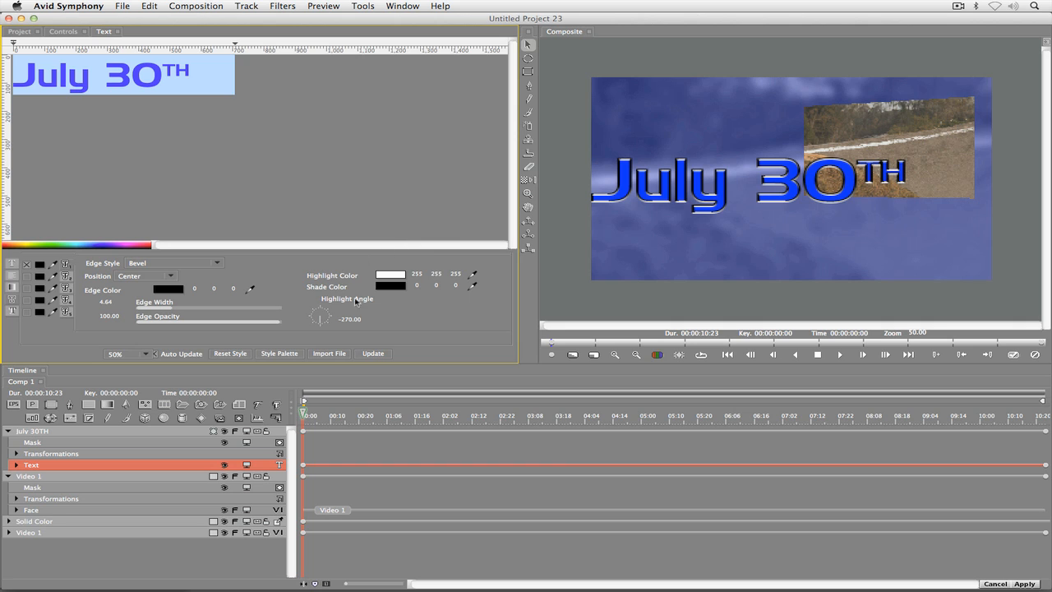
Try the Radial style on the first edge and return it to Bevel
left_click(176, 265)
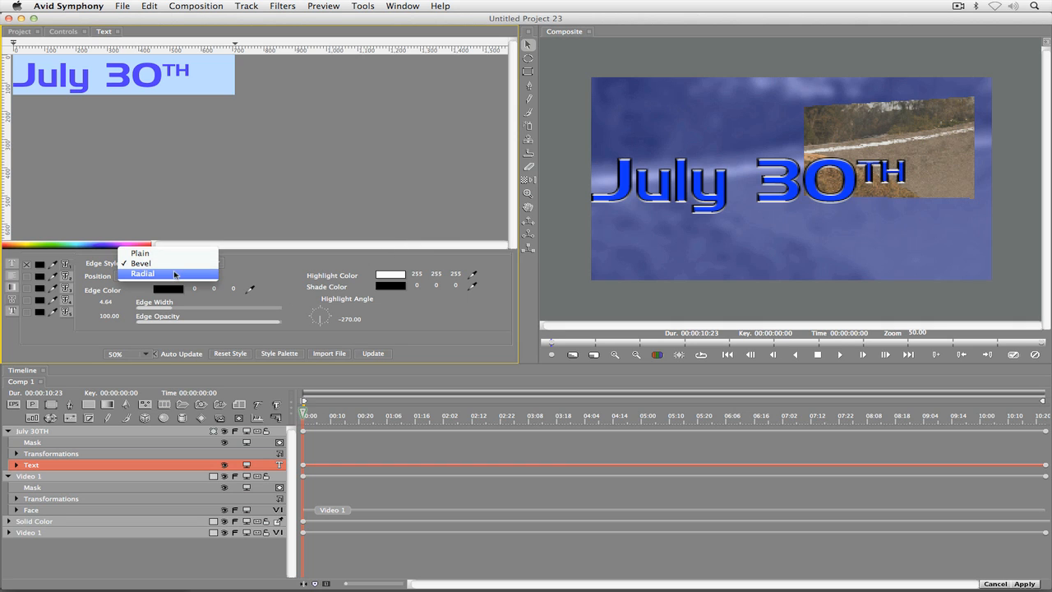
left_click(175, 276)
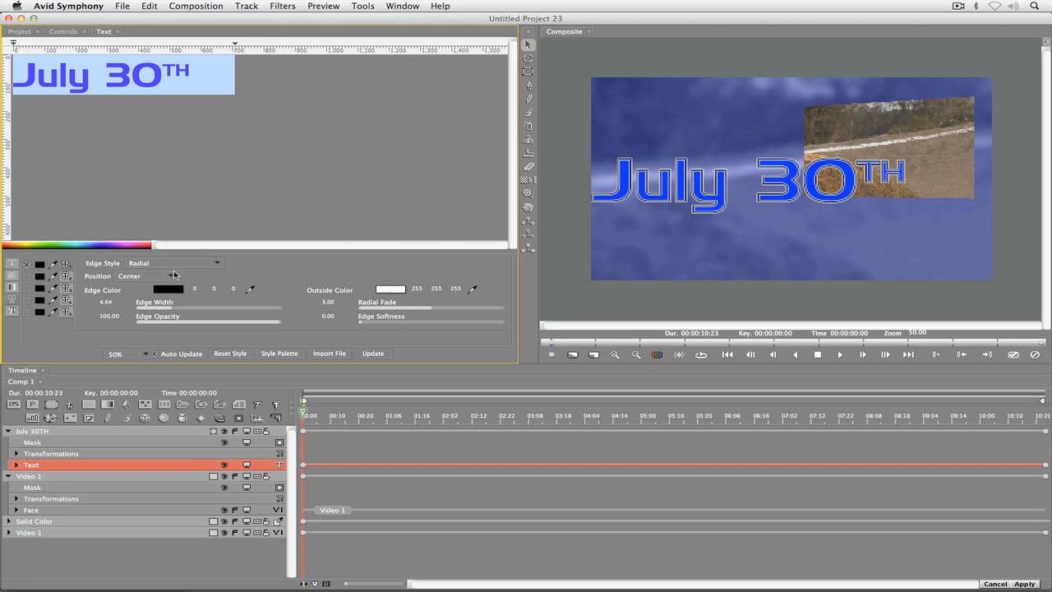
left_click(180, 264)
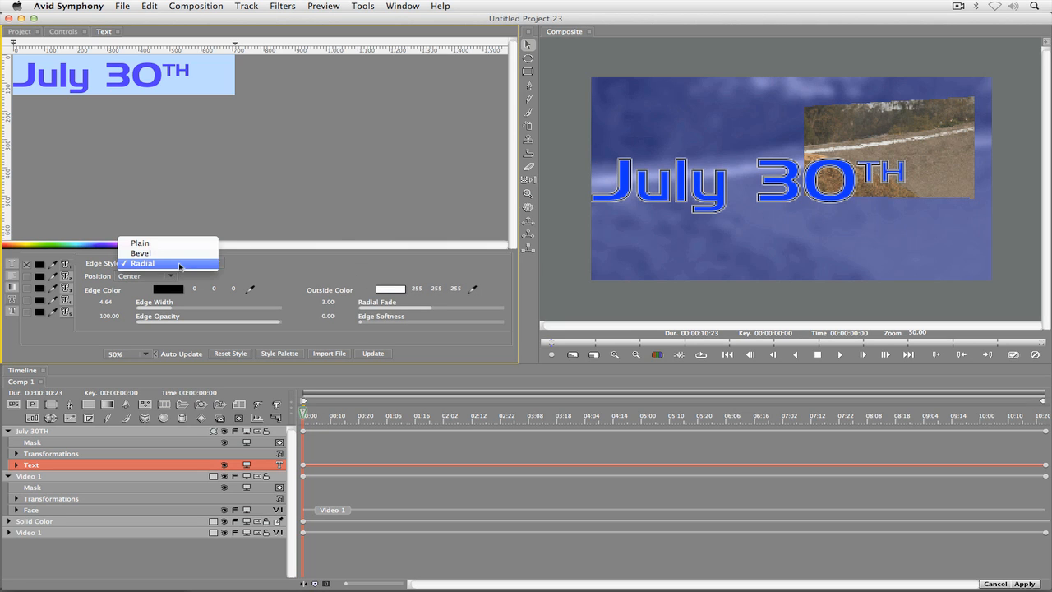
left_click(183, 250)
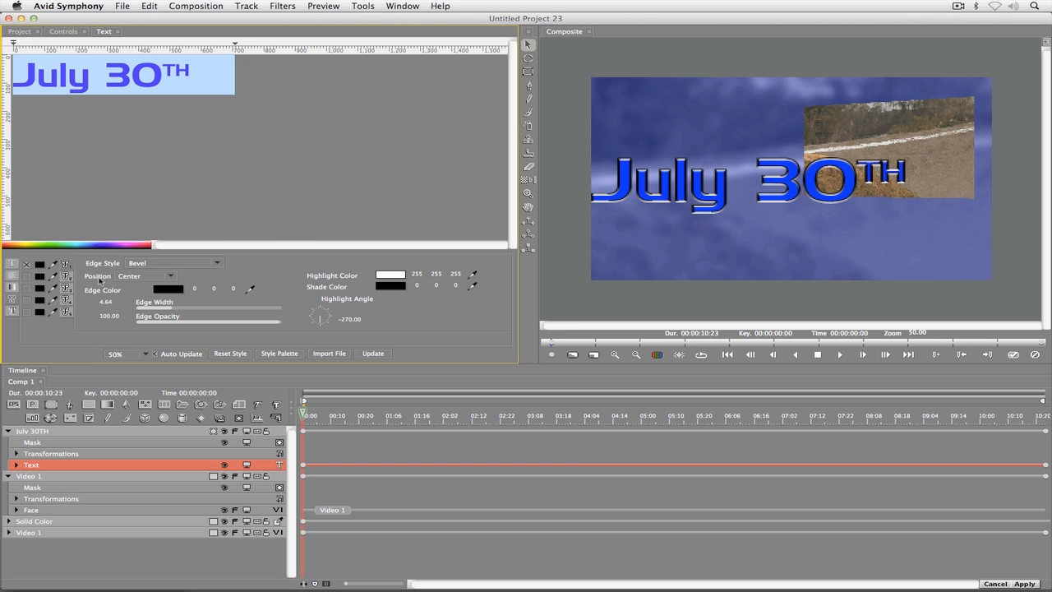
Position the first edge Outside the letters and set its edge style to Plain
left_click(140, 277)
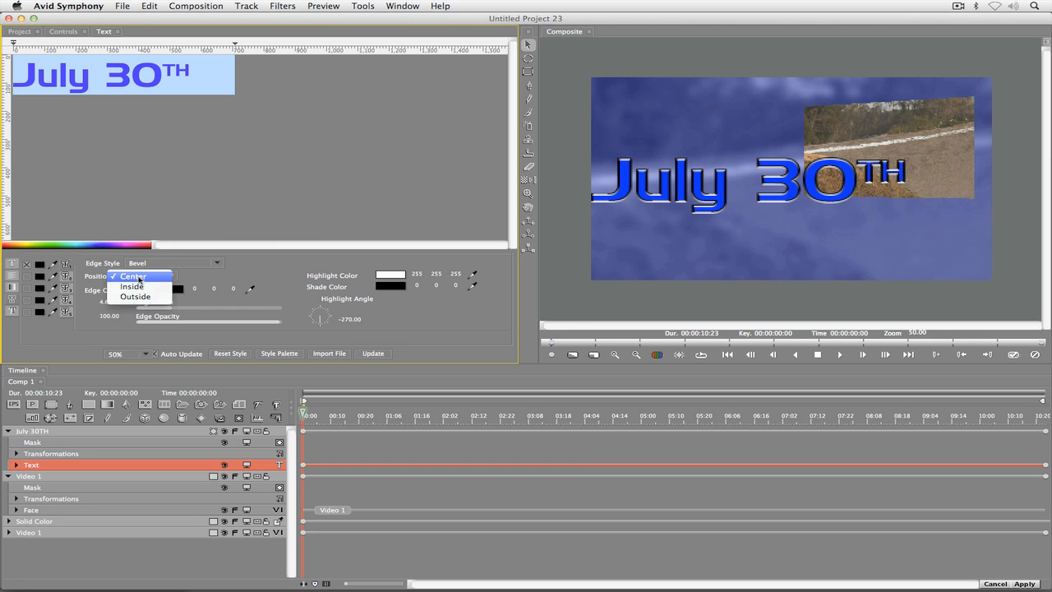
left_click(138, 286)
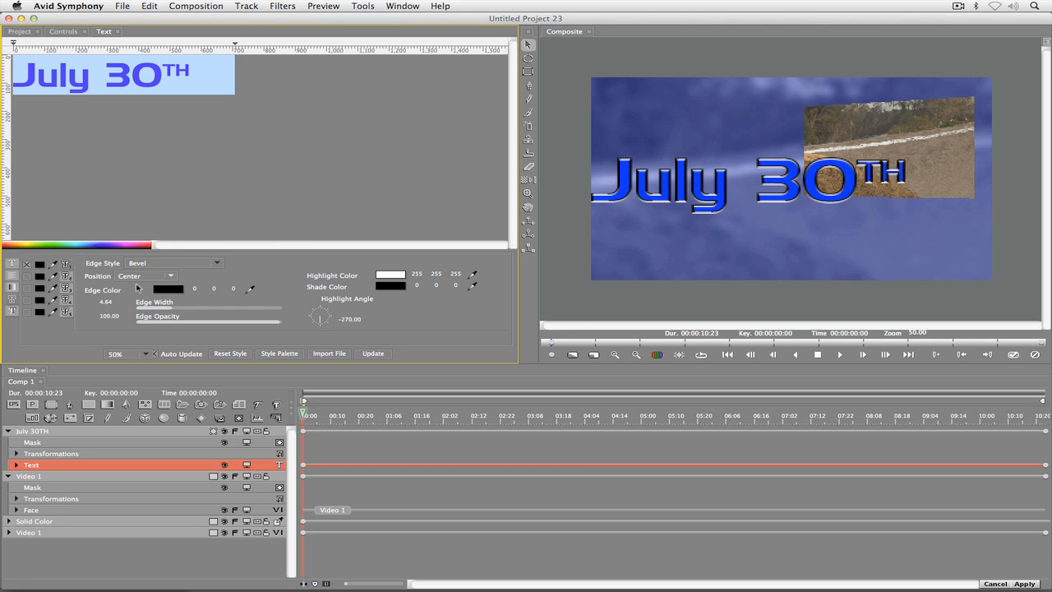
left_click(139, 277)
left_click(138, 286)
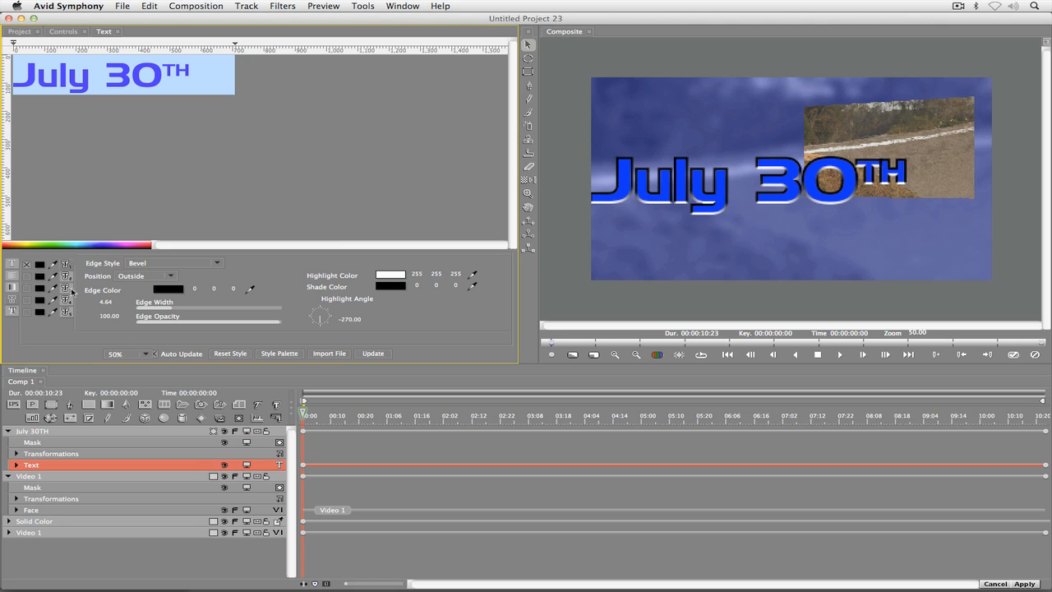
left_click(155, 265)
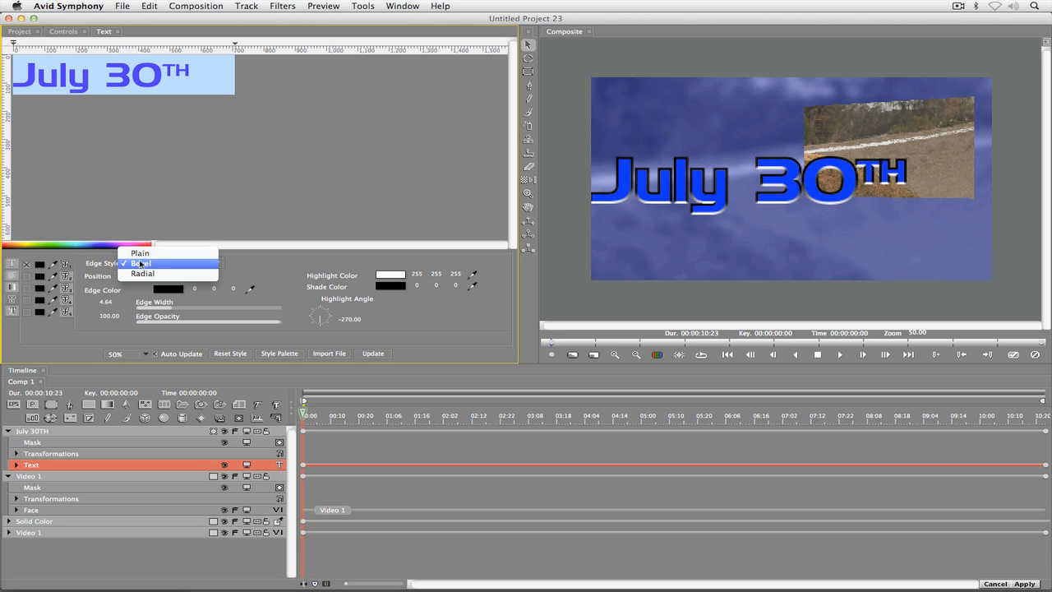
left_click(138, 255)
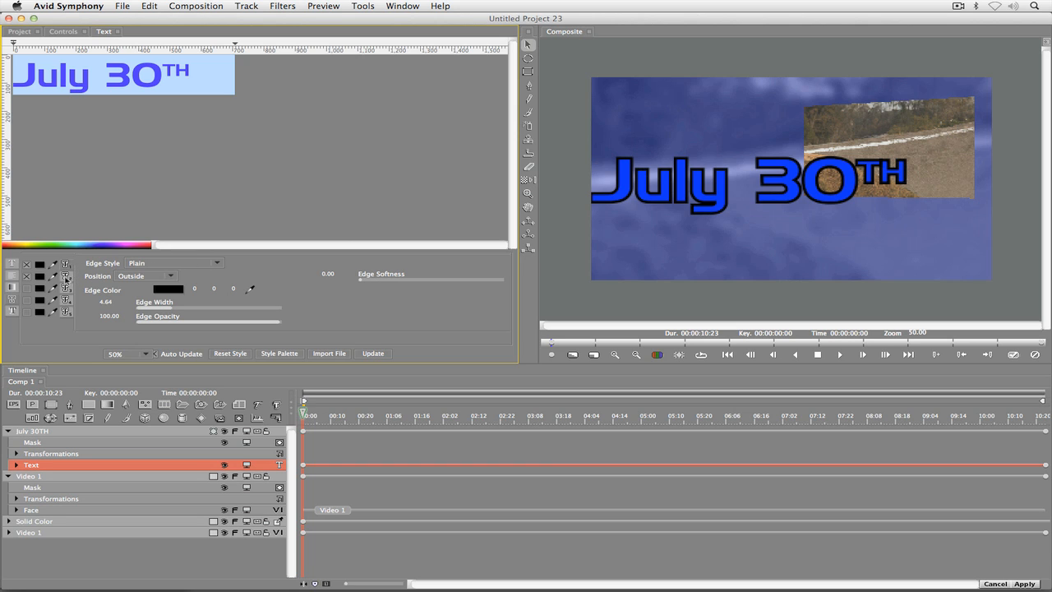
Enable a second edge on the text and set its edge style to Bevel
left_click(66, 277)
left_click(161, 274)
left_click(159, 277)
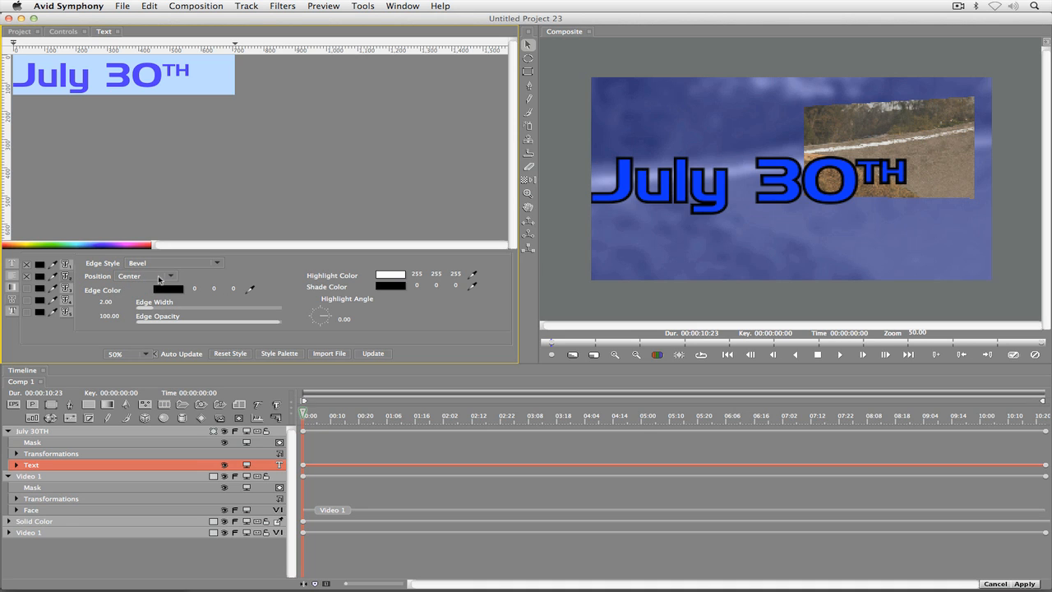
Color the second edge orange (255, 27, 0) and set its width to 3.12
left_click(168, 288)
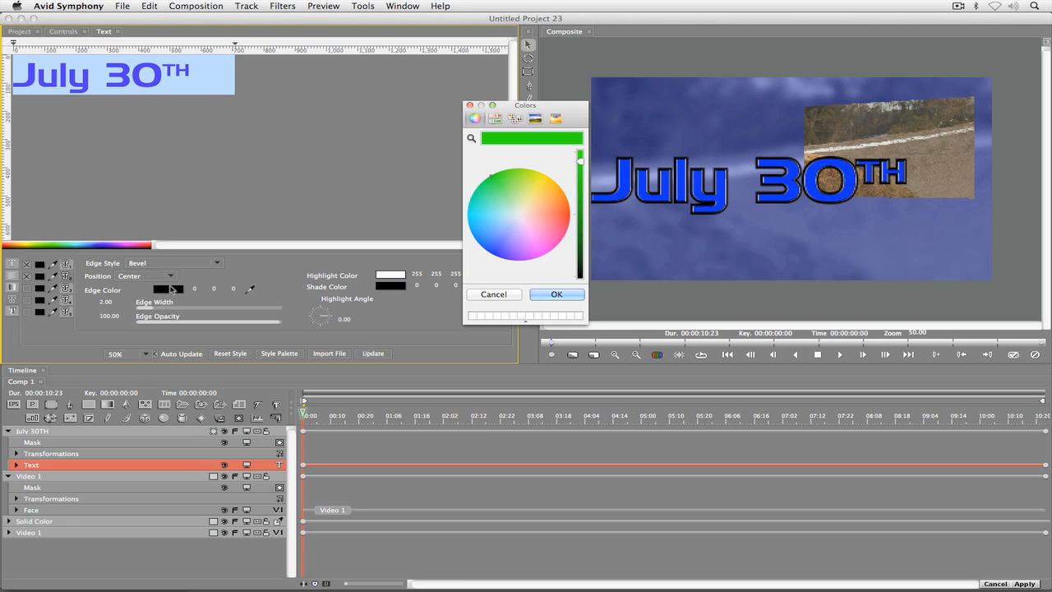
left_click_drag(580, 276, 590, 129)
left_click(522, 222)
left_click_drag(522, 223, 580, 214)
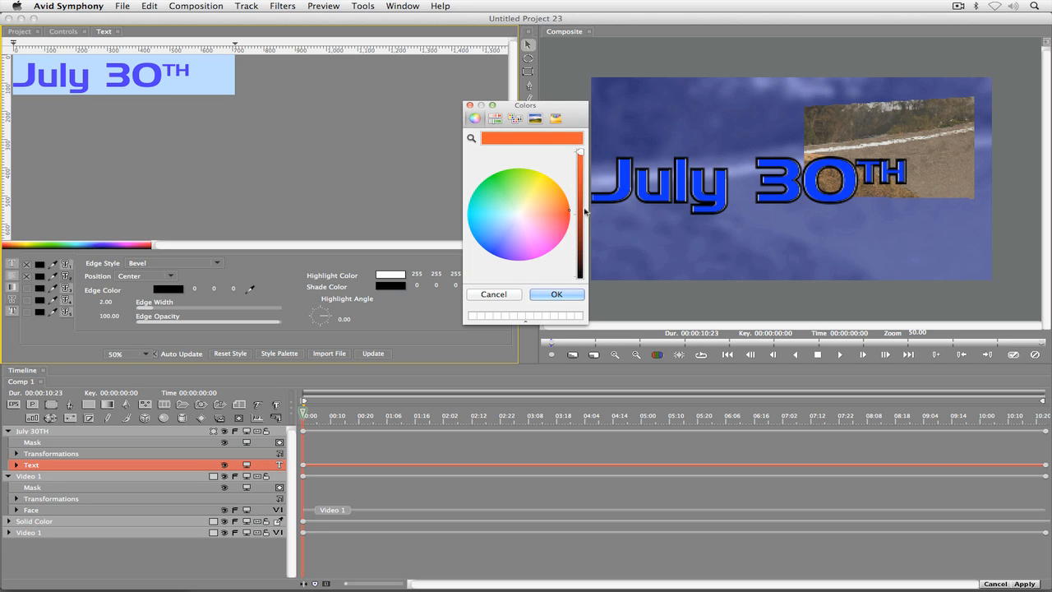
left_click(557, 294)
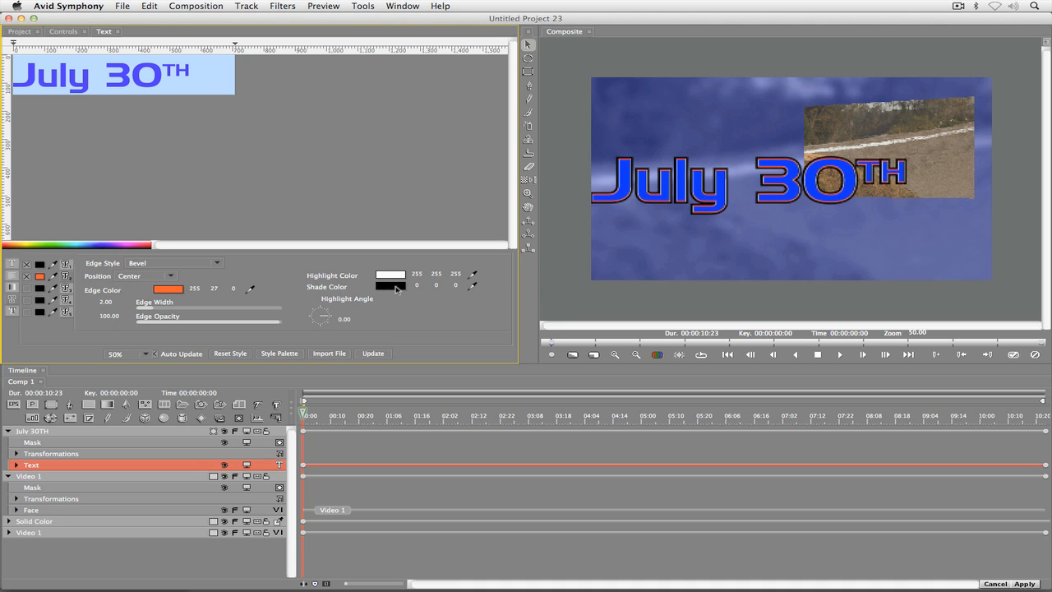
left_click_drag(154, 307, 161, 309)
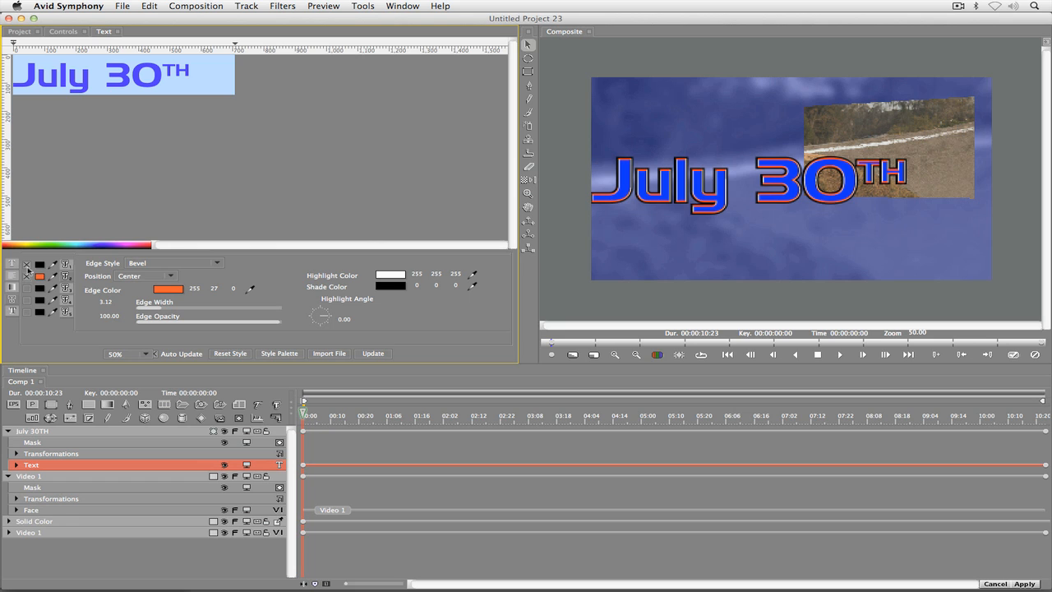
Turn off both edges on the title text and enable its first drop shadow
left_click(28, 265)
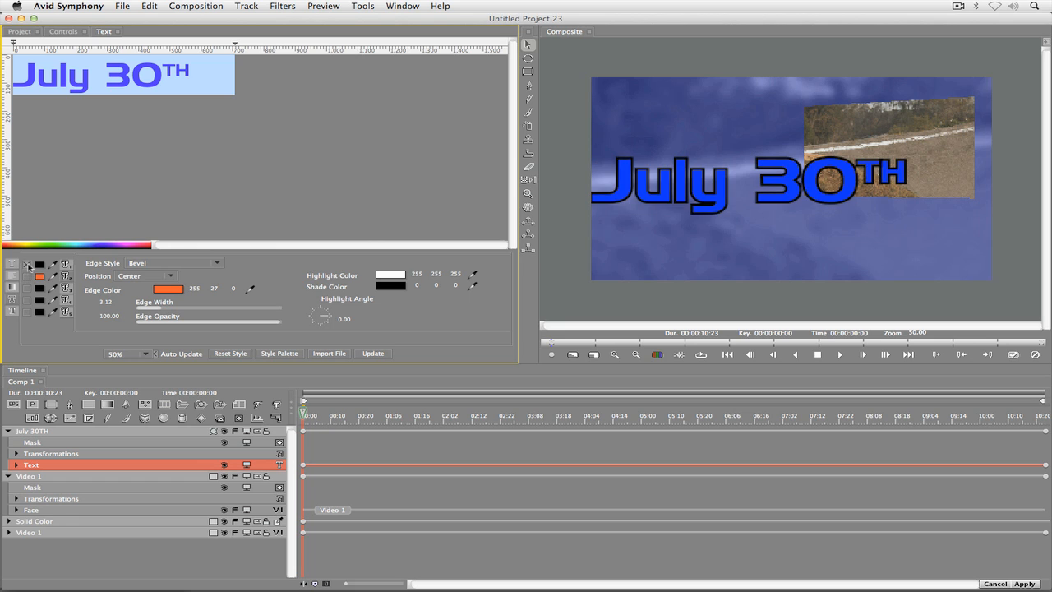
left_click(11, 312)
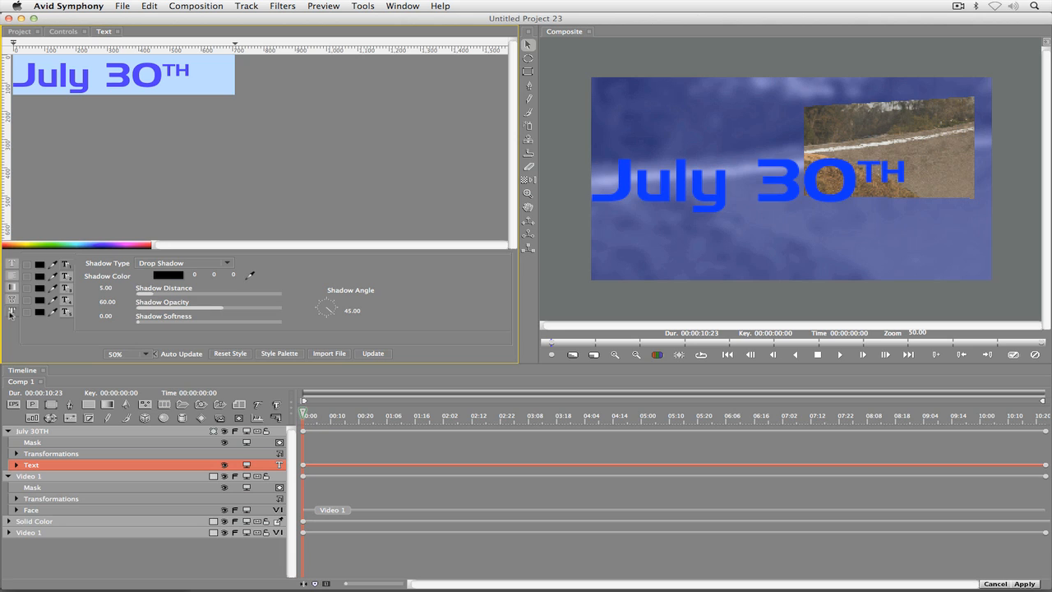
left_click(27, 265)
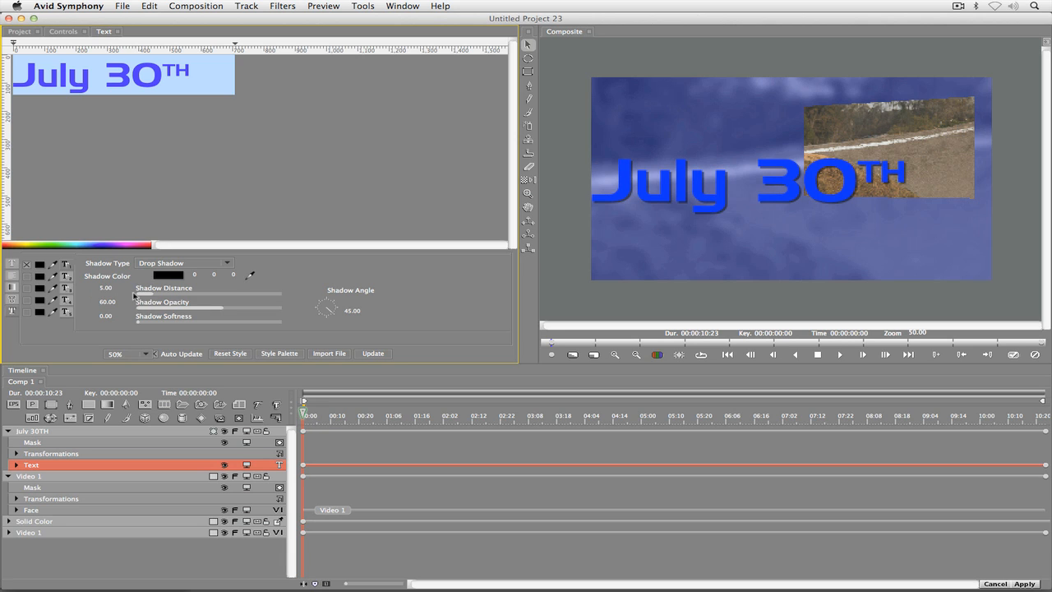
Set the first drop shadow's softness to 3.35 and its distance to 4
left_click_drag(157, 294, 160, 323)
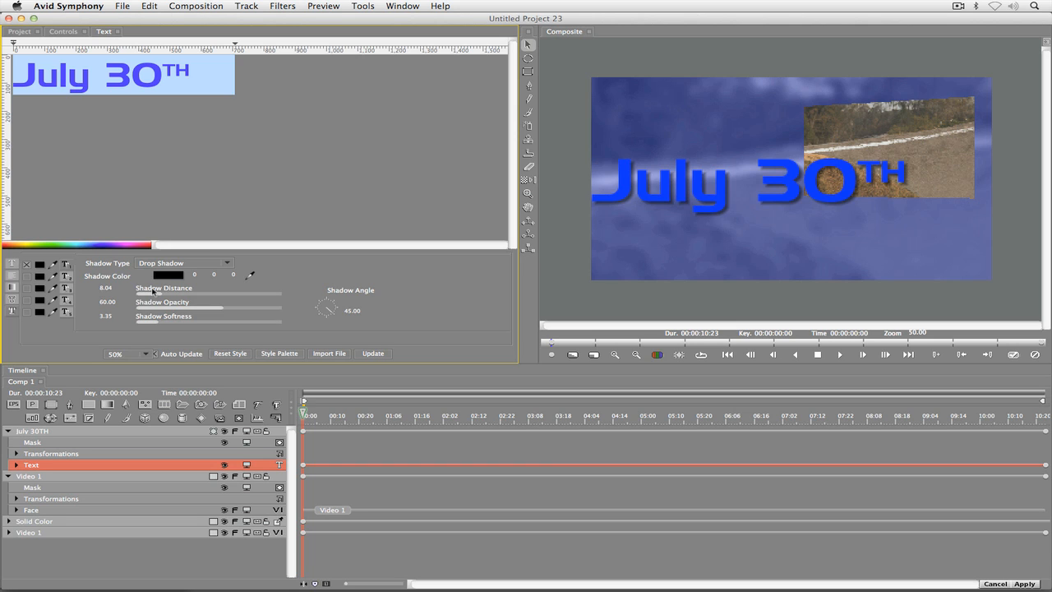
left_click(106, 287)
type("4")
key("Return")
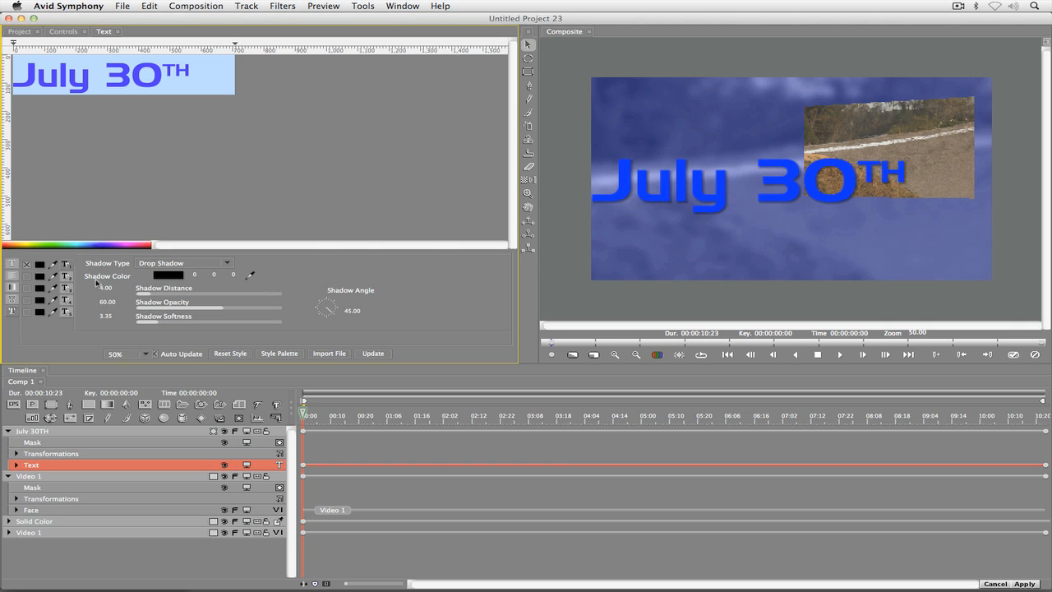
Enable a second drop shadow on the text and set its angle to 222 degrees
left_click(27, 277)
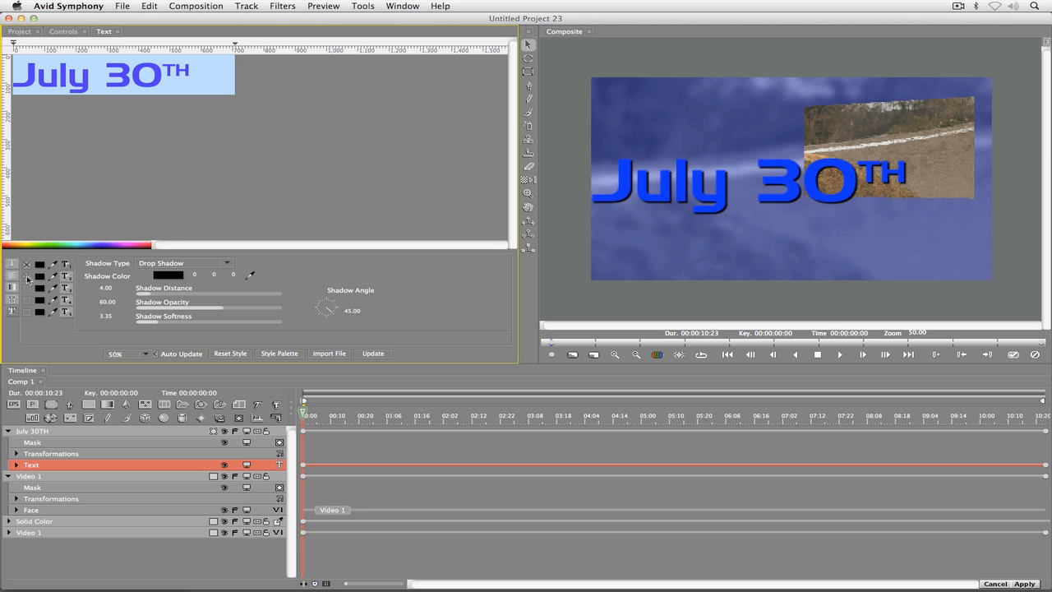
left_click(66, 277)
left_click(322, 307)
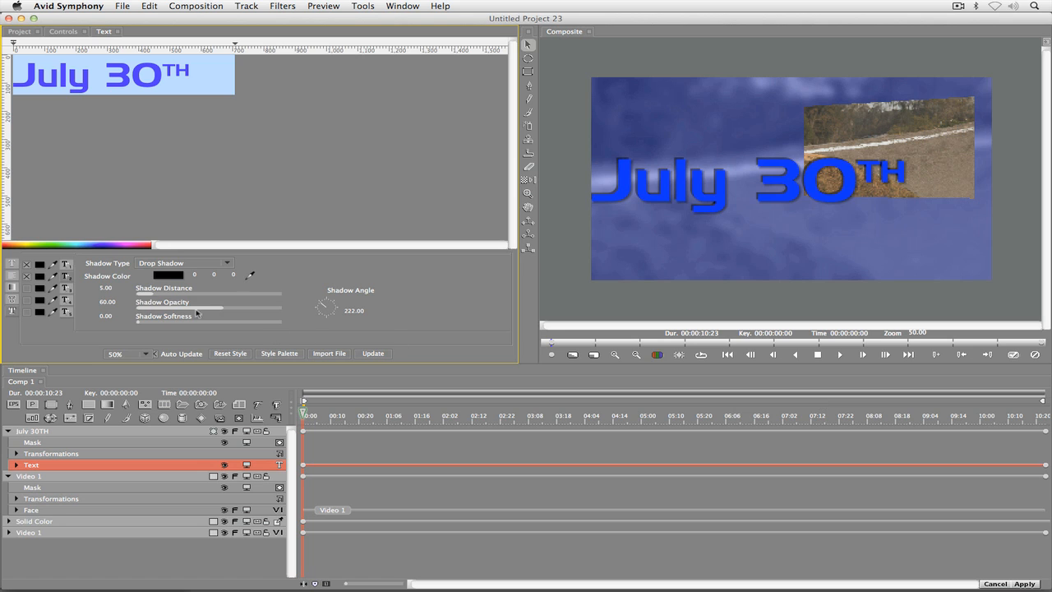
Open the style palette, dock it with the Text window, and apply the vitaminc style to the title
left_click(11, 265)
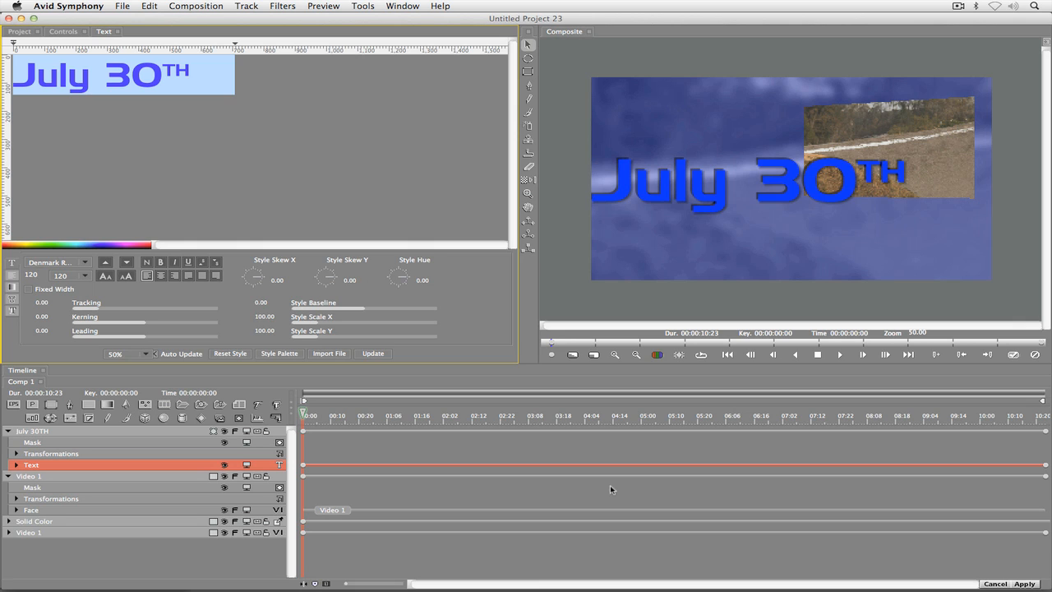
left_click(285, 354)
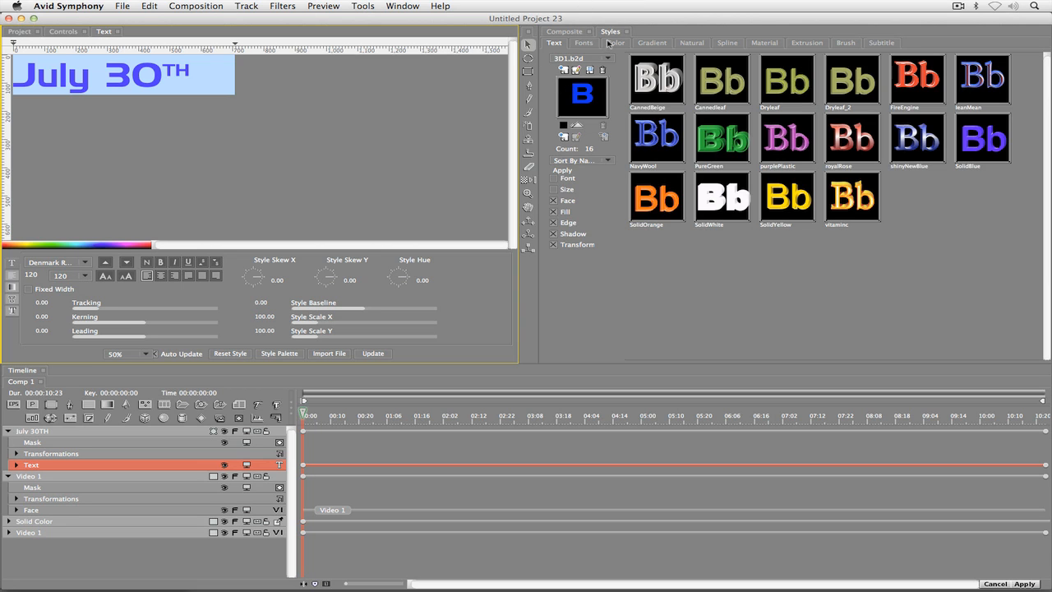
left_click_drag(610, 31, 129, 31)
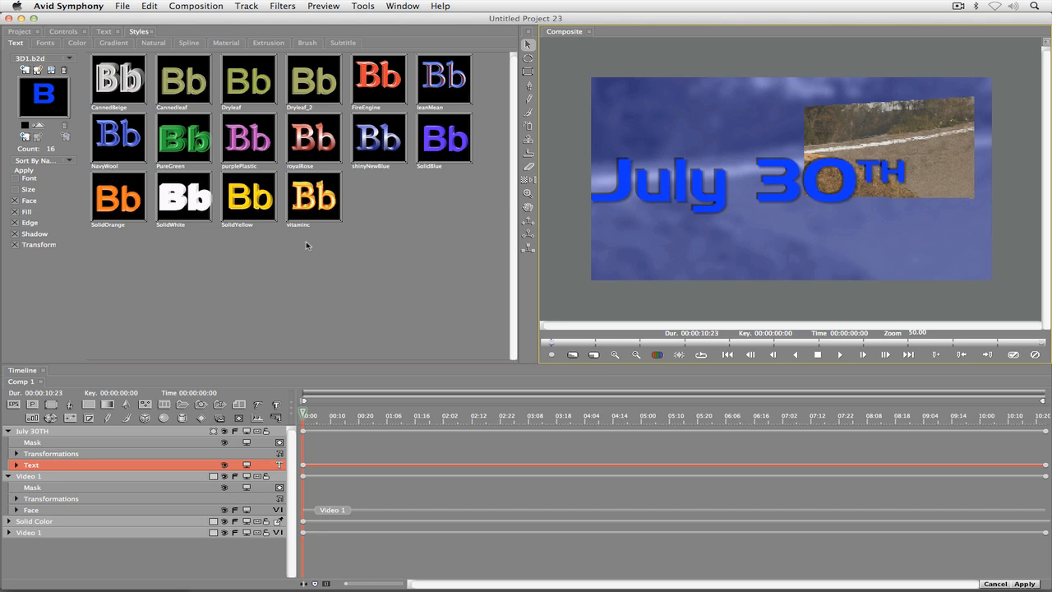
double_click(319, 201)
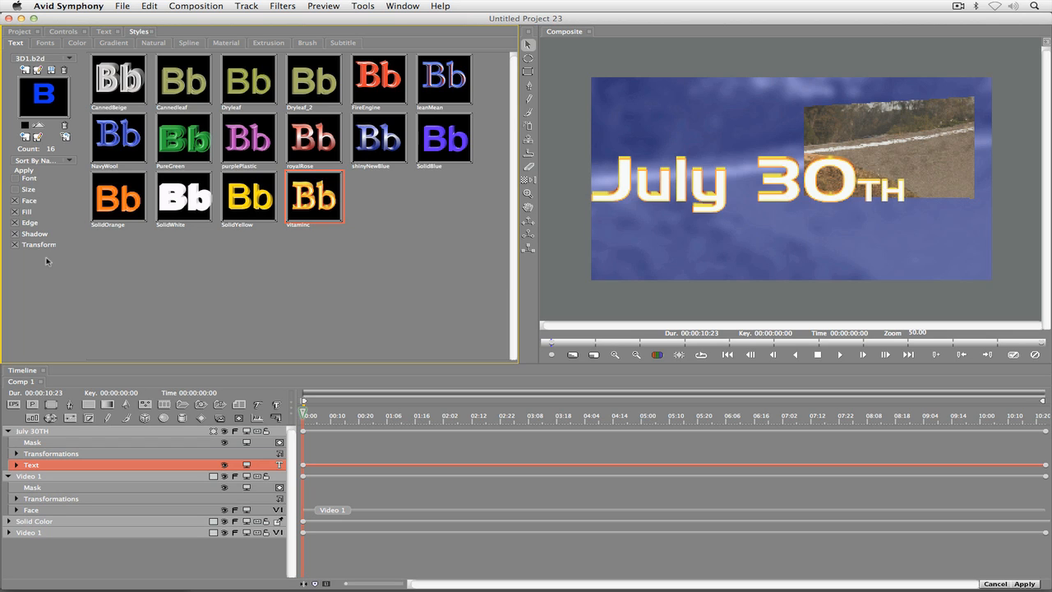
Load the "03 with borders.B2D" style library and try its yellow-orange, cream and green bordered styles on the title
left_click(70, 59)
mouse_move(71, 8)
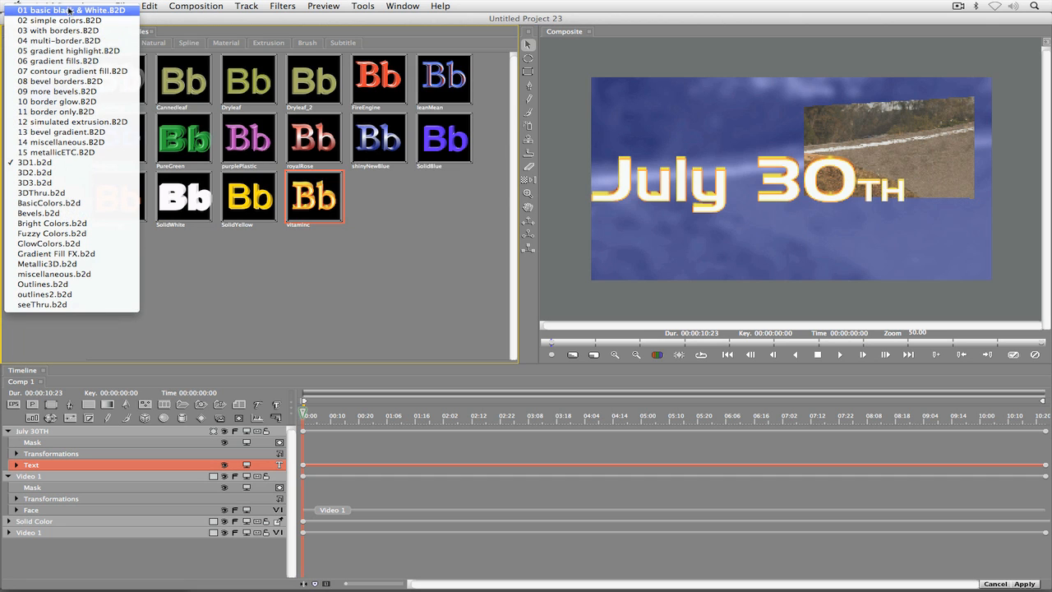
left_click(67, 31)
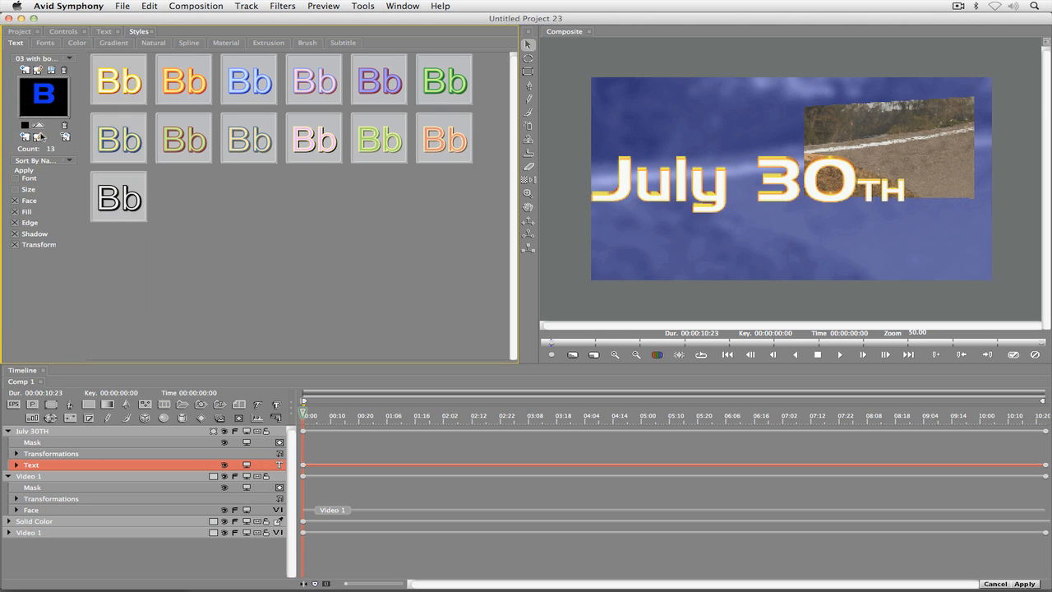
left_click(180, 91)
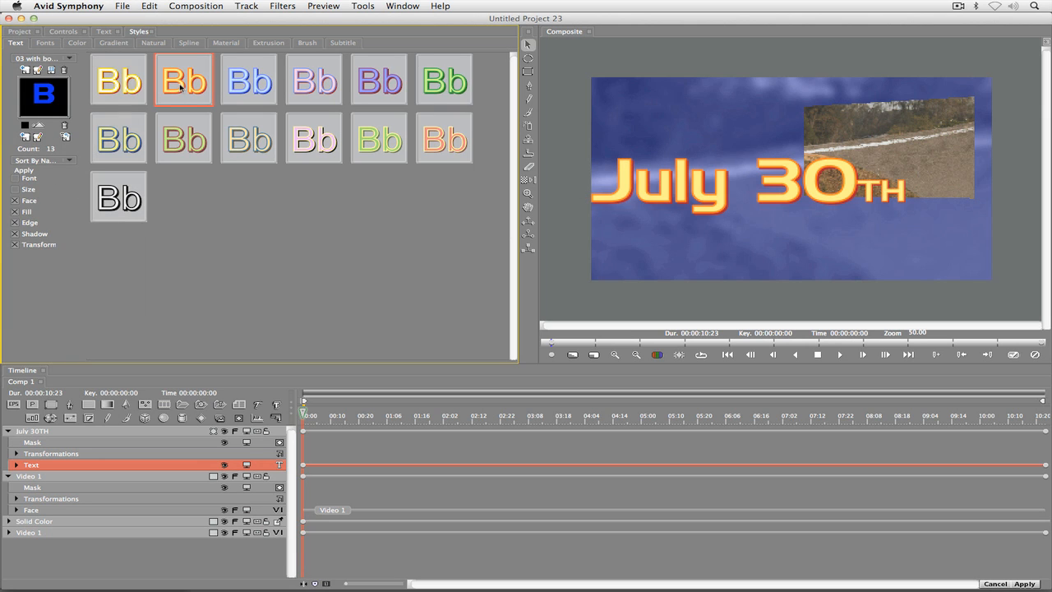
left_click(255, 140)
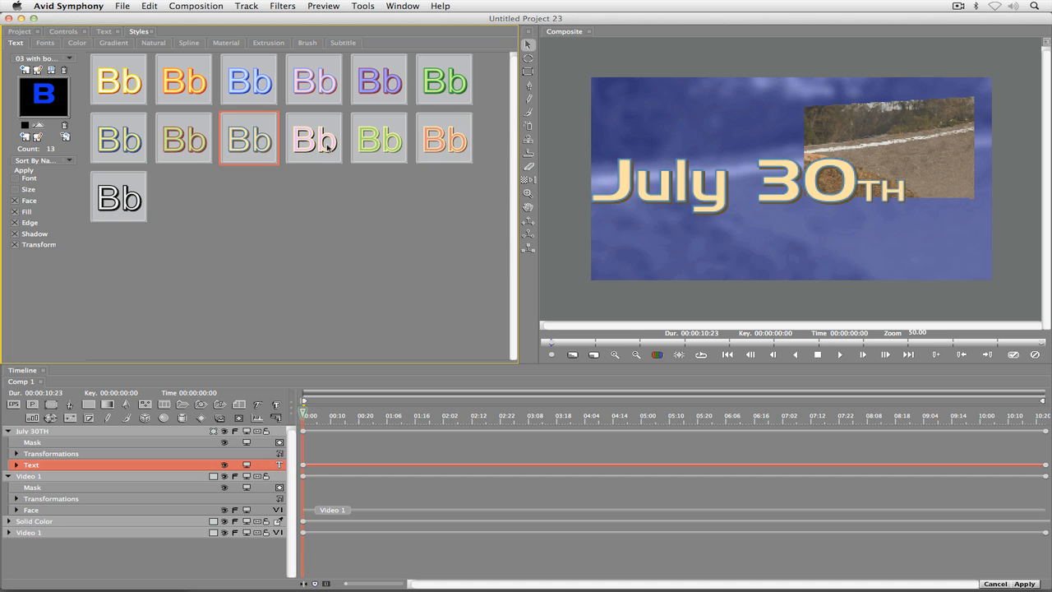
left_click(386, 145)
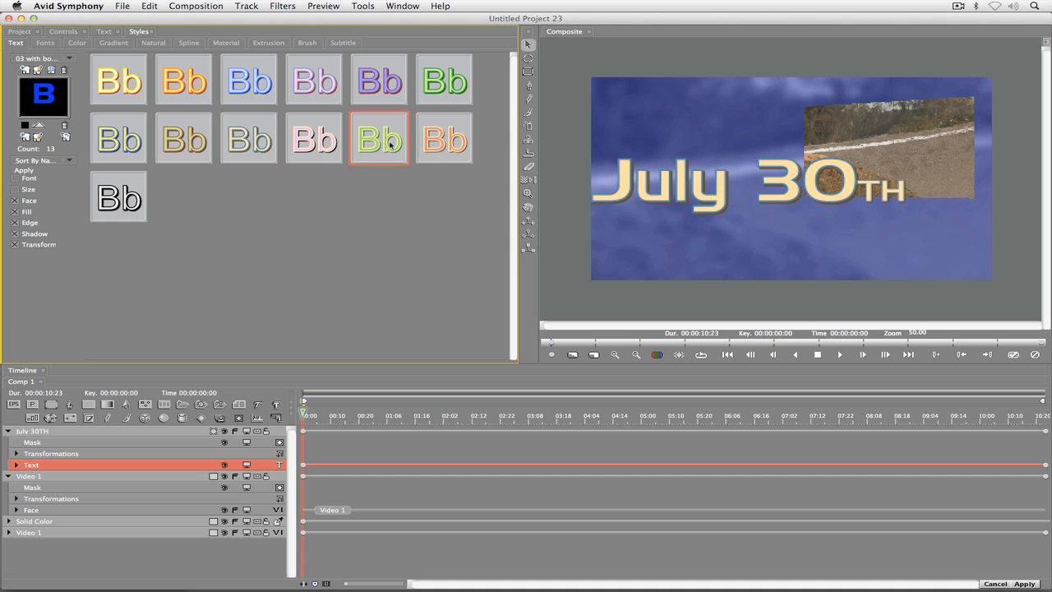
Apply the orange gradient style from "05 gradient highlight.B2D" to the title and hide the style palette
left_click(56, 59)
left_click(56, 79)
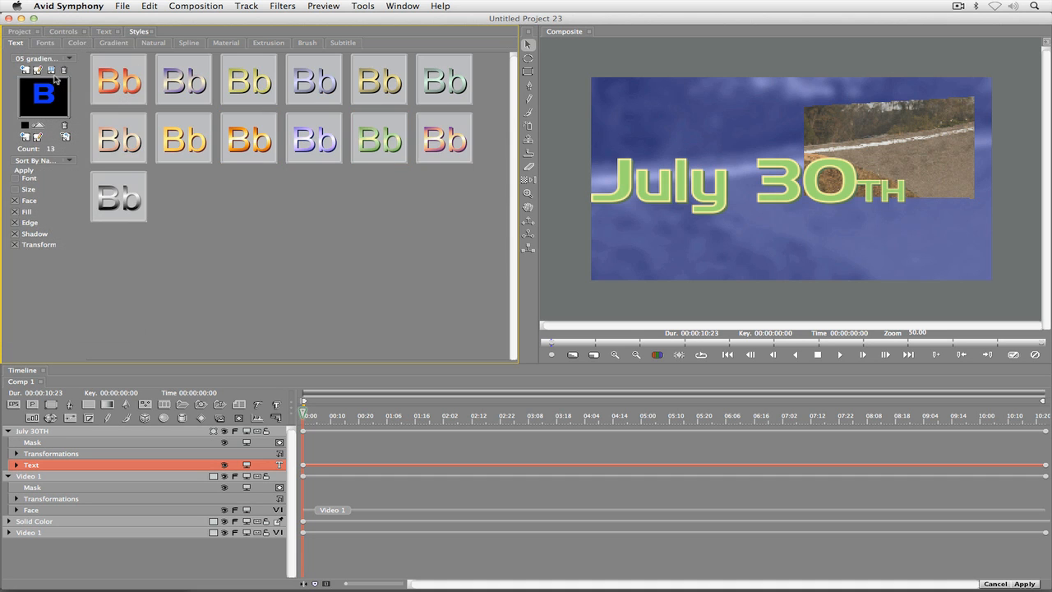
left_click(250, 137)
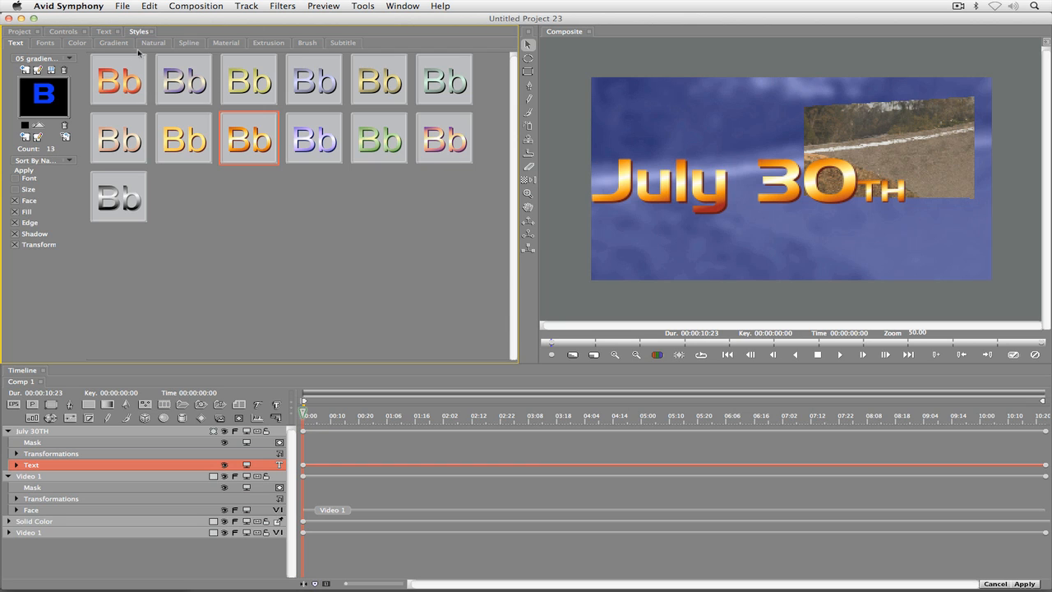
left_click(404, 6)
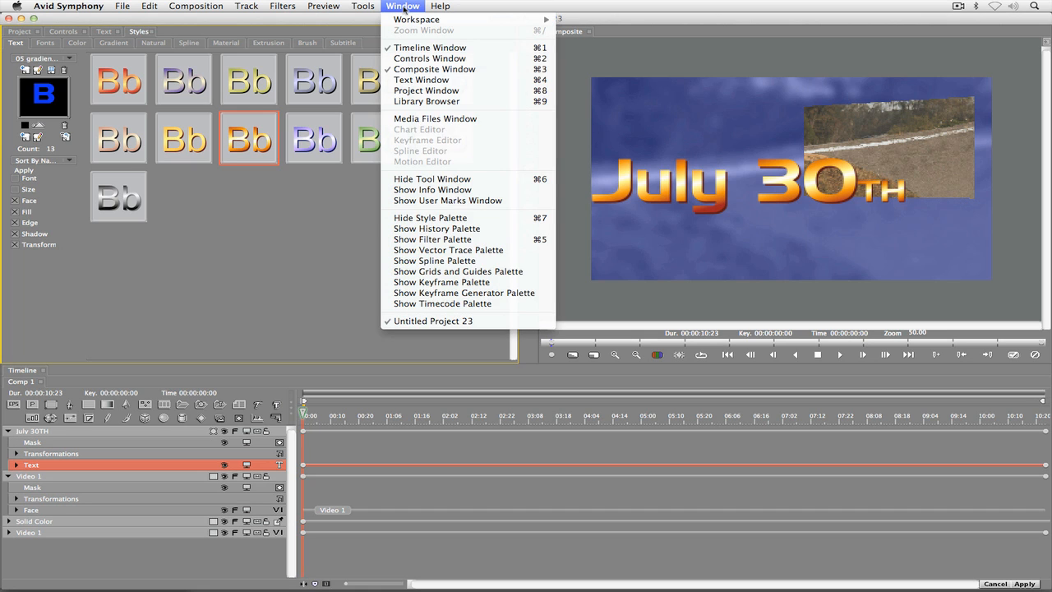
left_click(387, 217)
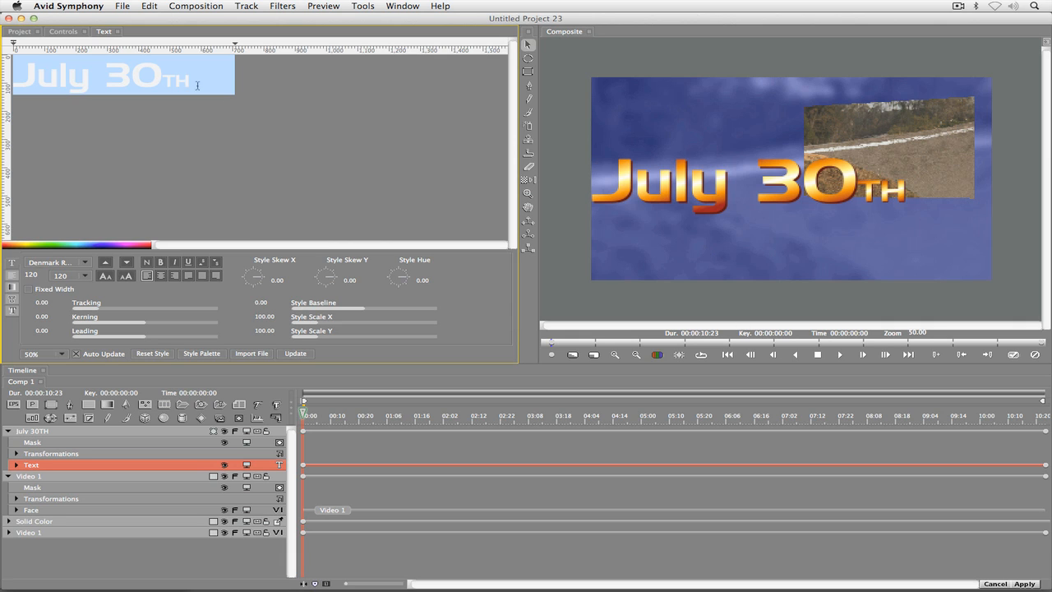
Set the whole title's font size to 80 and replace its text with "Coming Up Next..."
key("super+a")
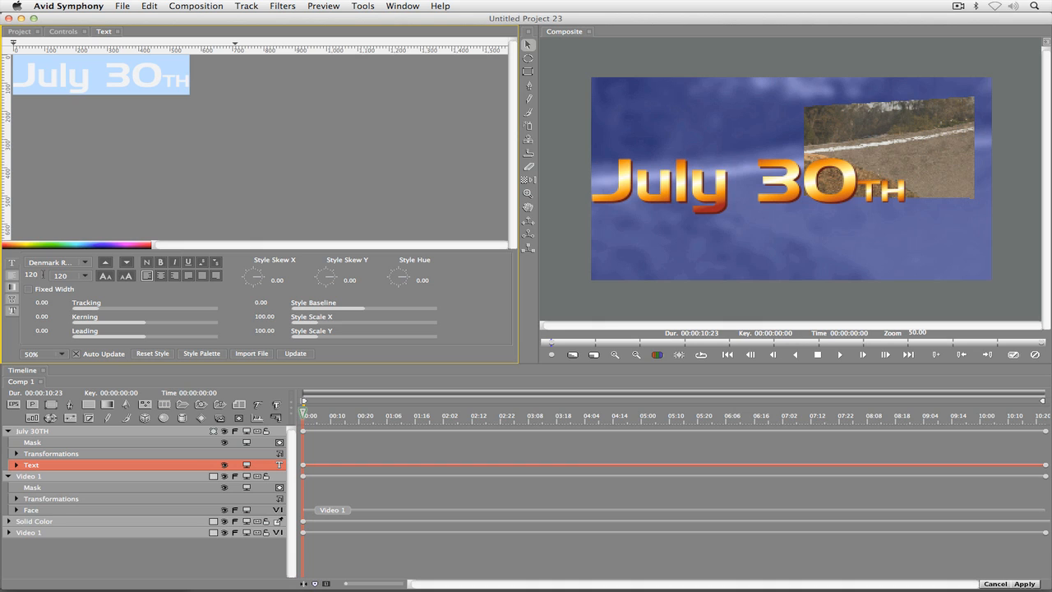
left_click(41, 275)
type("80")
key("Return")
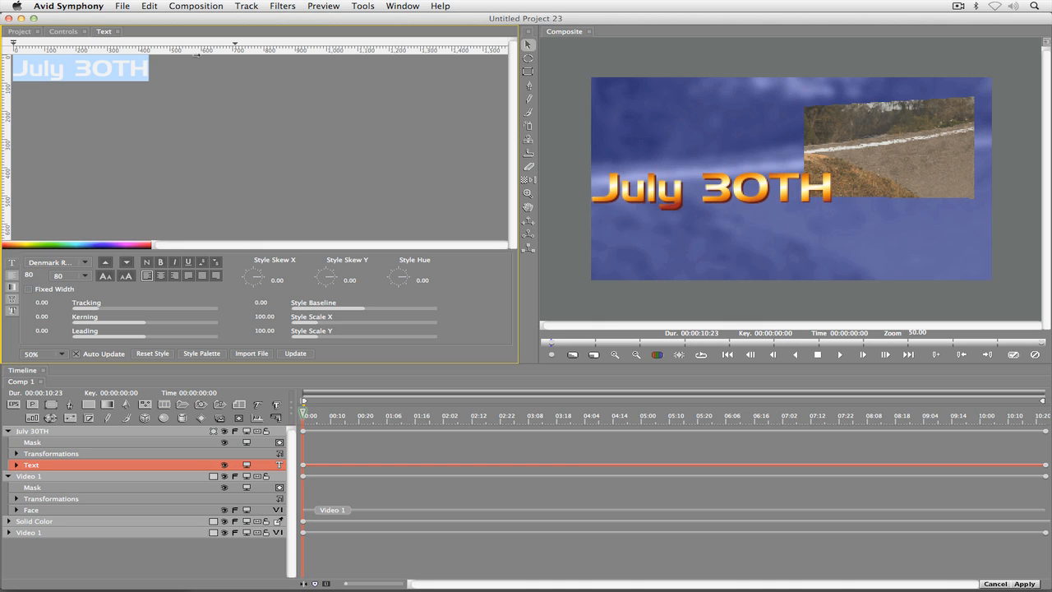
type("Com")
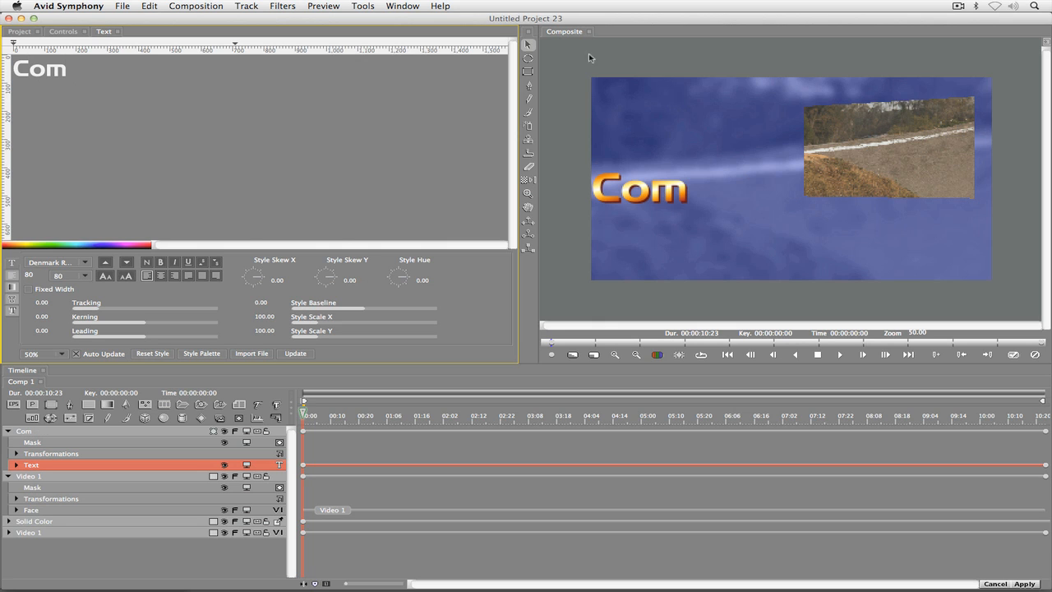
type("ing Up Ne")
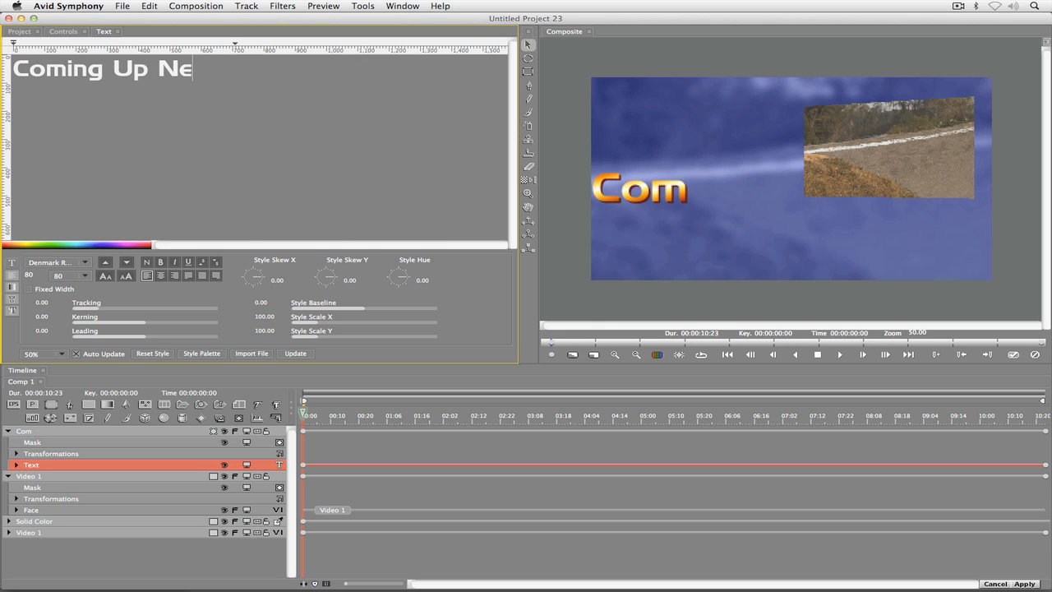
type("xt...")
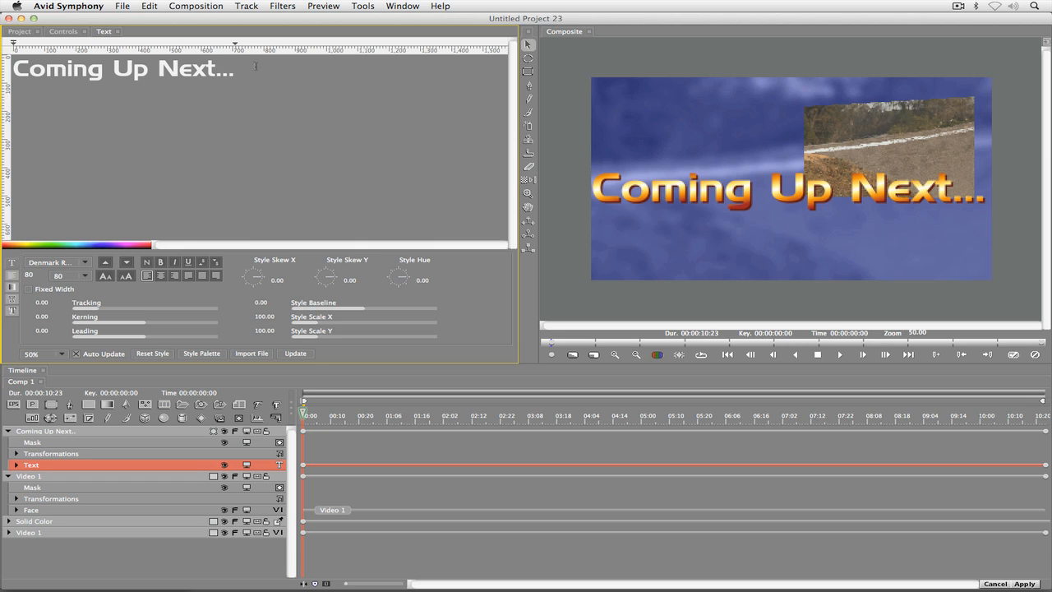
Set the "Coming Up Next..." text to font size 60 and center-align it
key("super+a")
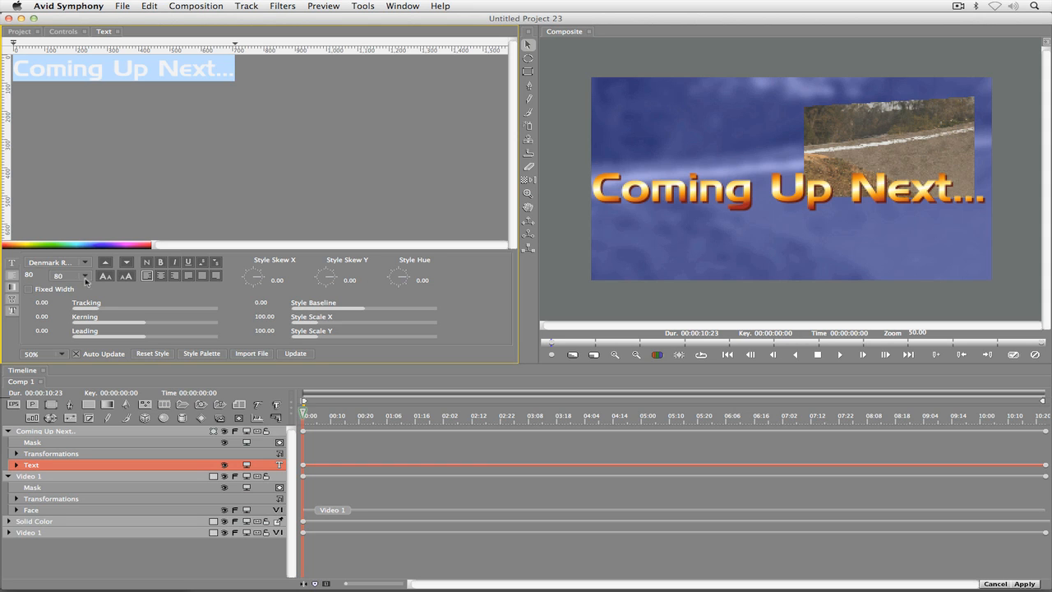
left_click(30, 275)
type("60")
key("Return")
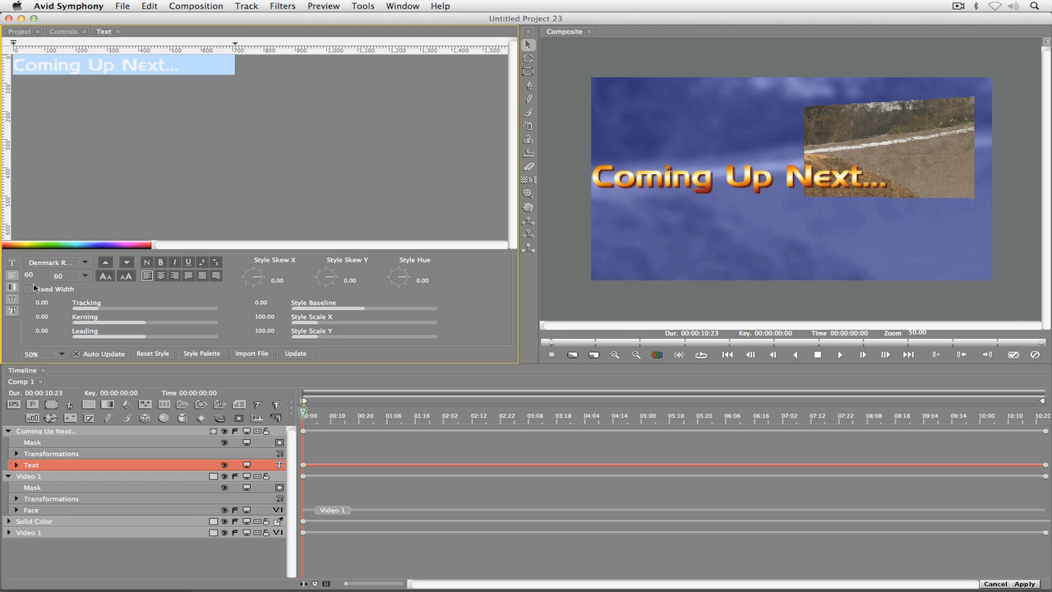
left_click(161, 276)
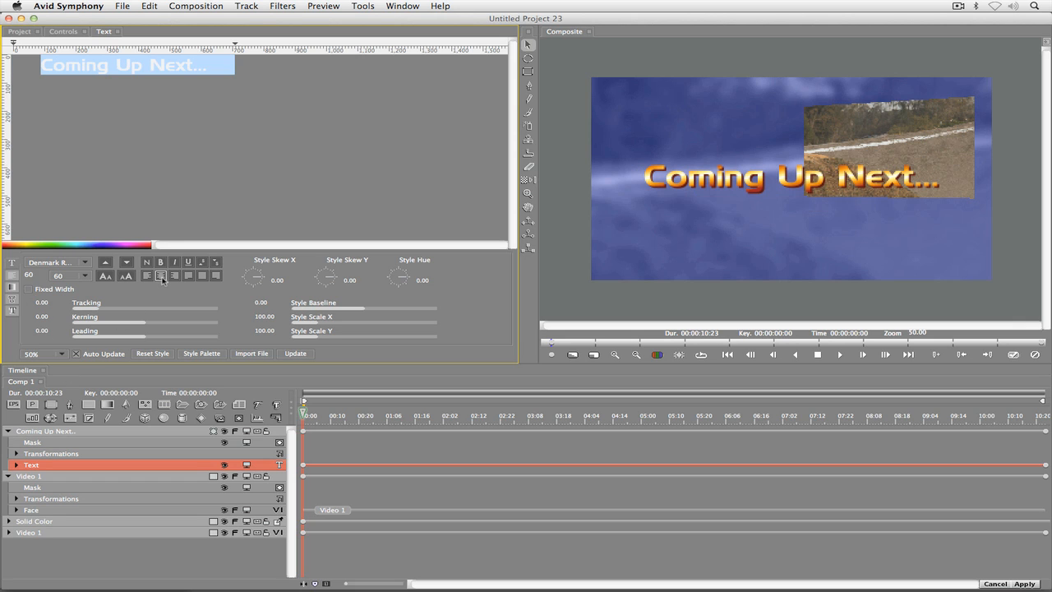
Move the "Coming Up Next..." layer straight down to about Y 550 and check its placement at several points along the timeline
left_click(150, 428)
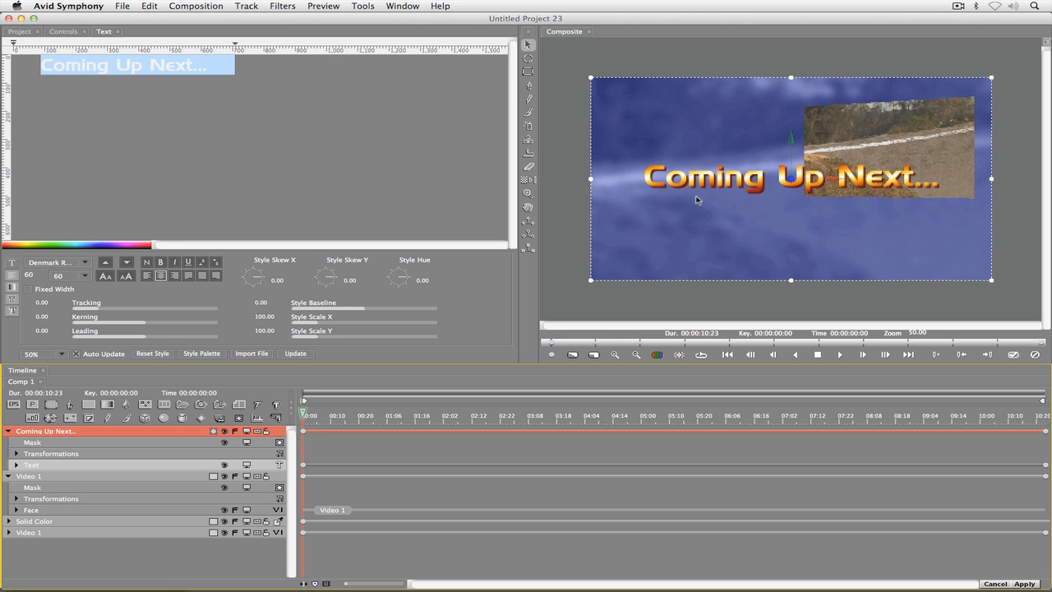
left_click_drag(791, 157, 792, 195)
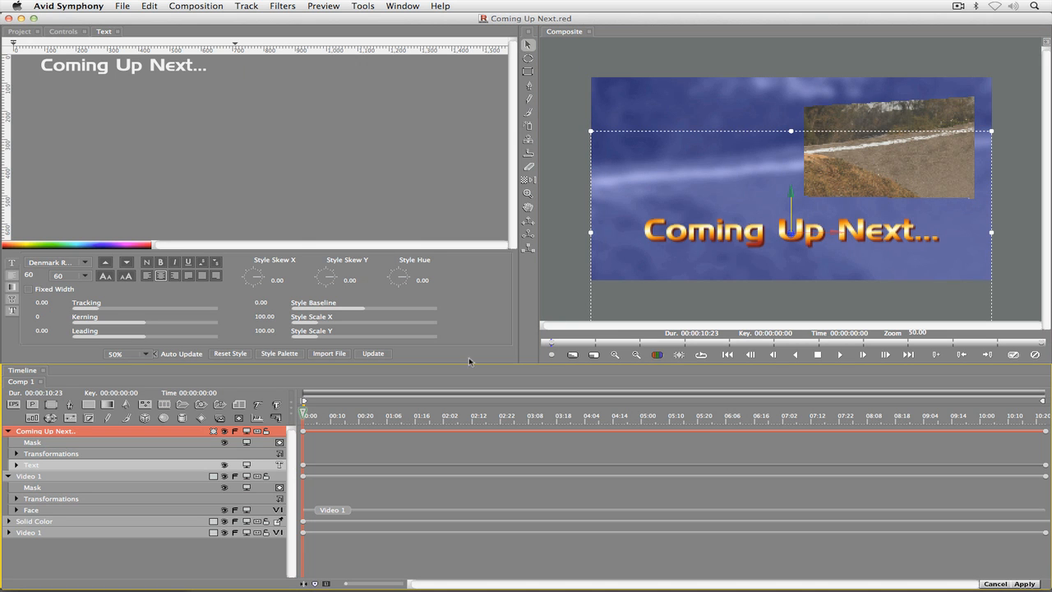
left_click(485, 417)
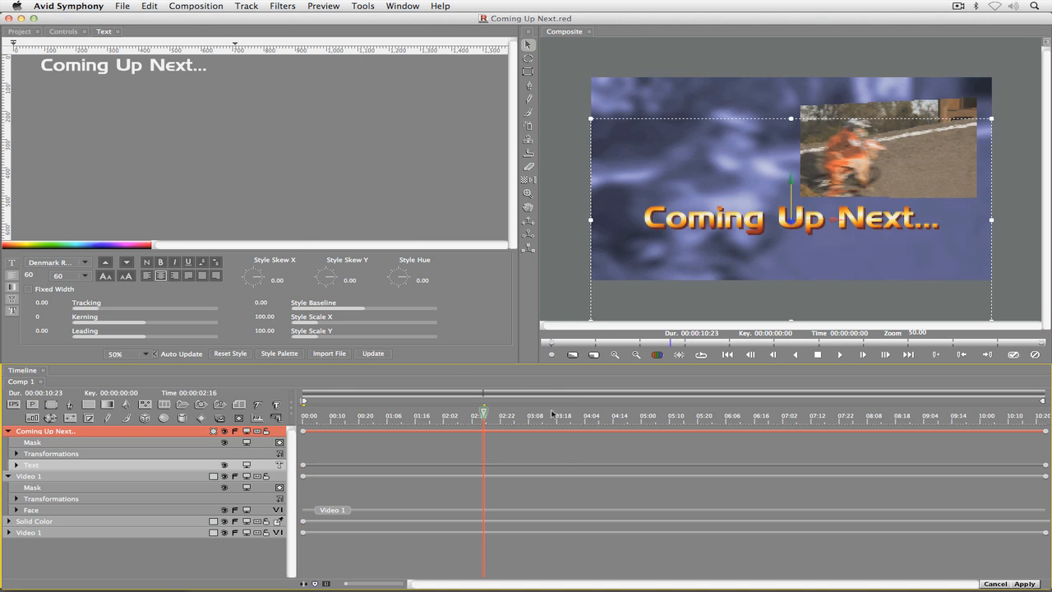
left_click(560, 416)
left_click(641, 415)
left_click(705, 401)
left_click(585, 401)
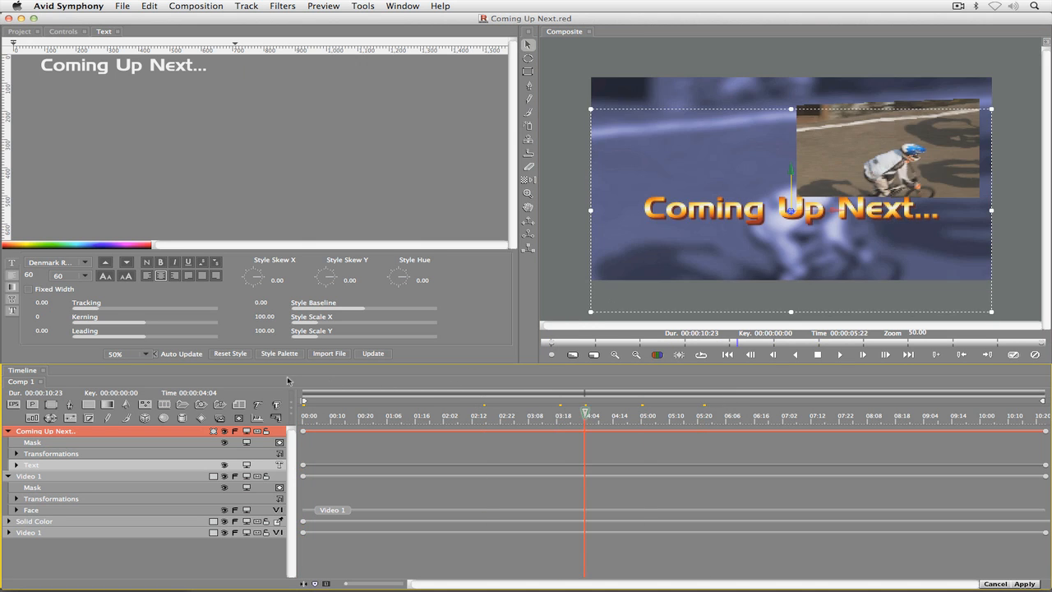
left_click(304, 401)
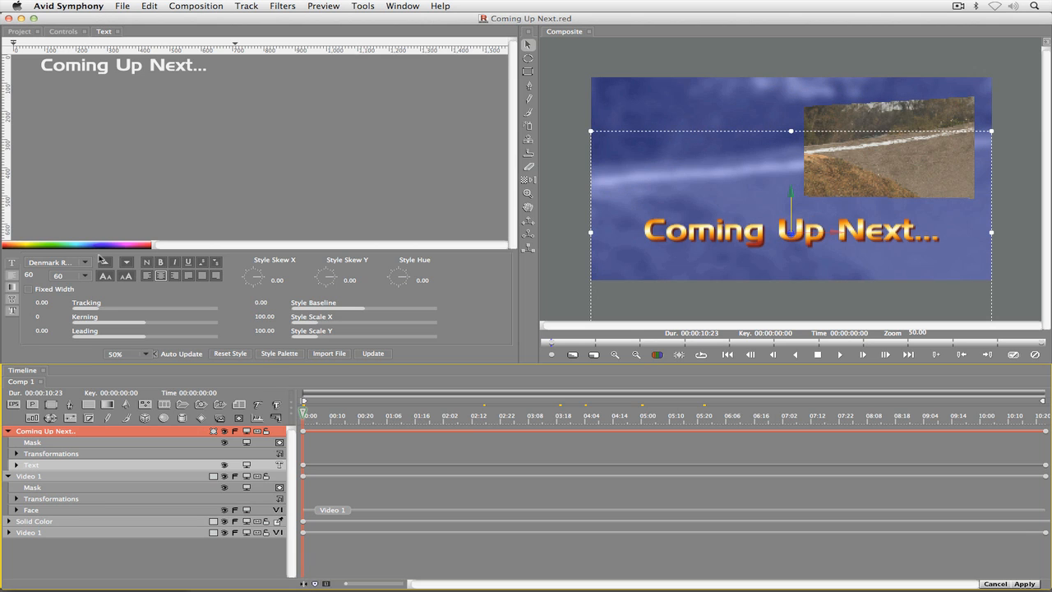
Set the "Coming Up Next..." layer's Position X, Y and Z interpolation to Constant and check its placement along the timeline
left_click(28, 65)
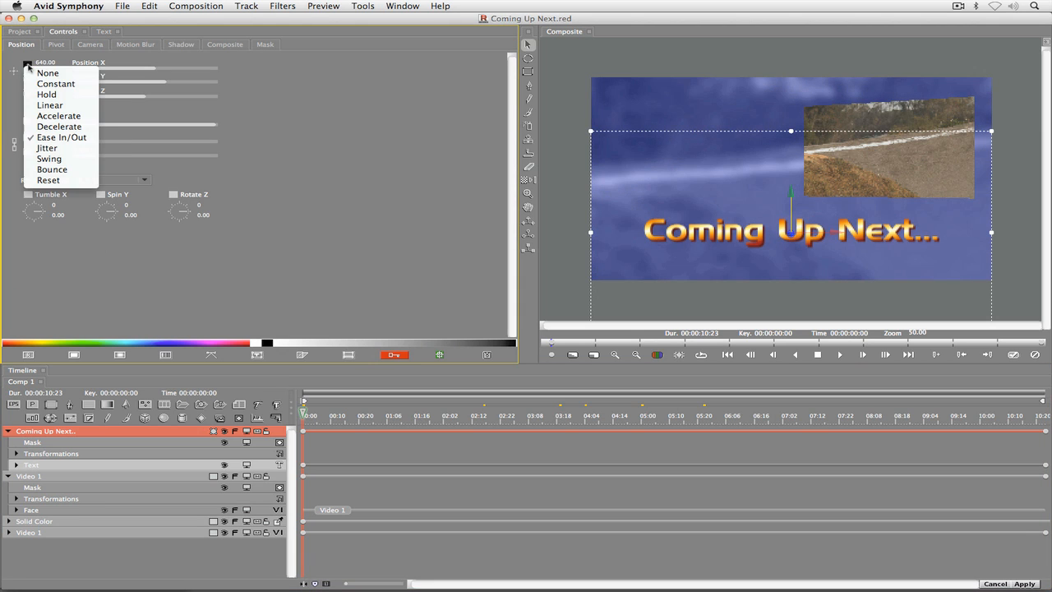
left_click(35, 84)
left_click(29, 77)
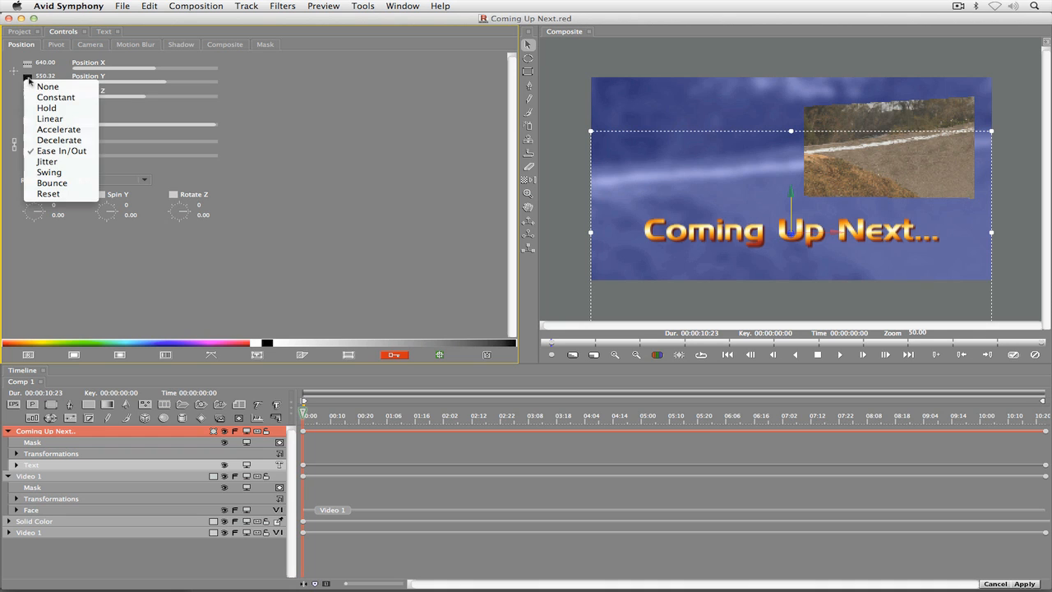
left_click(37, 98)
left_click(28, 92)
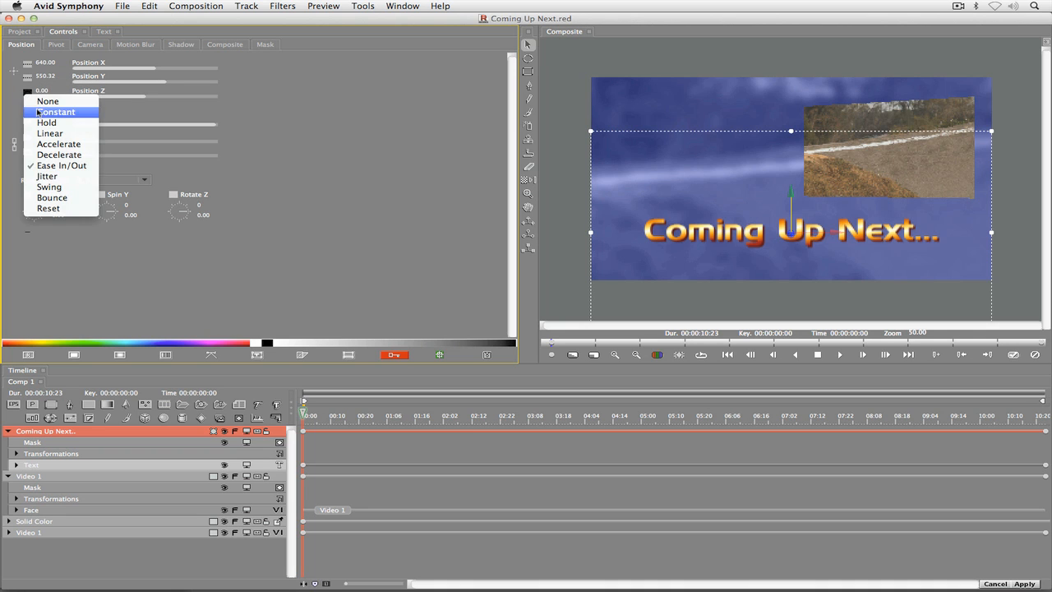
left_click(39, 112)
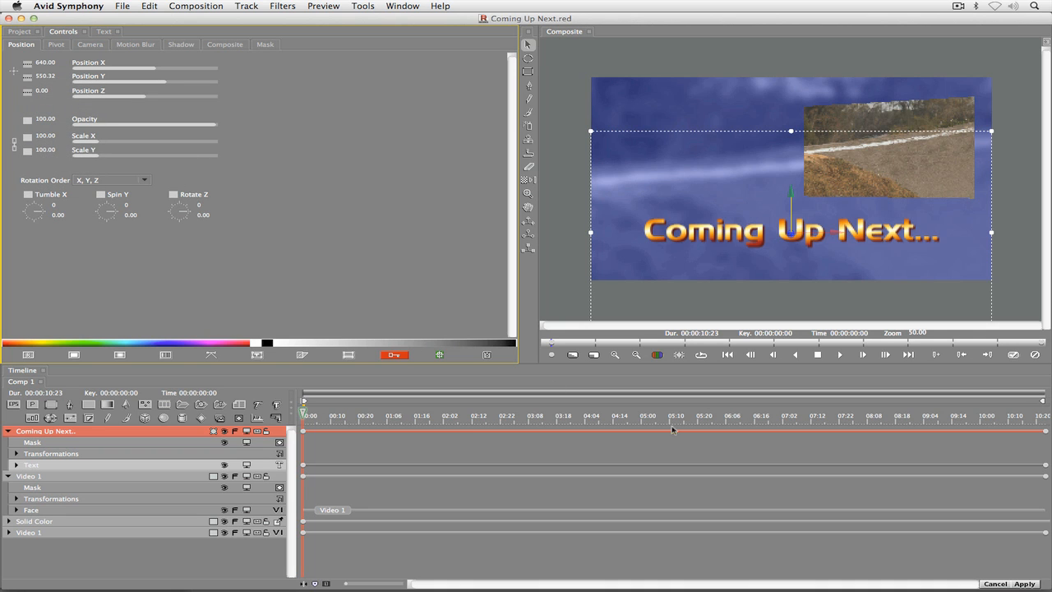
left_click_drag(674, 416, 276, 406)
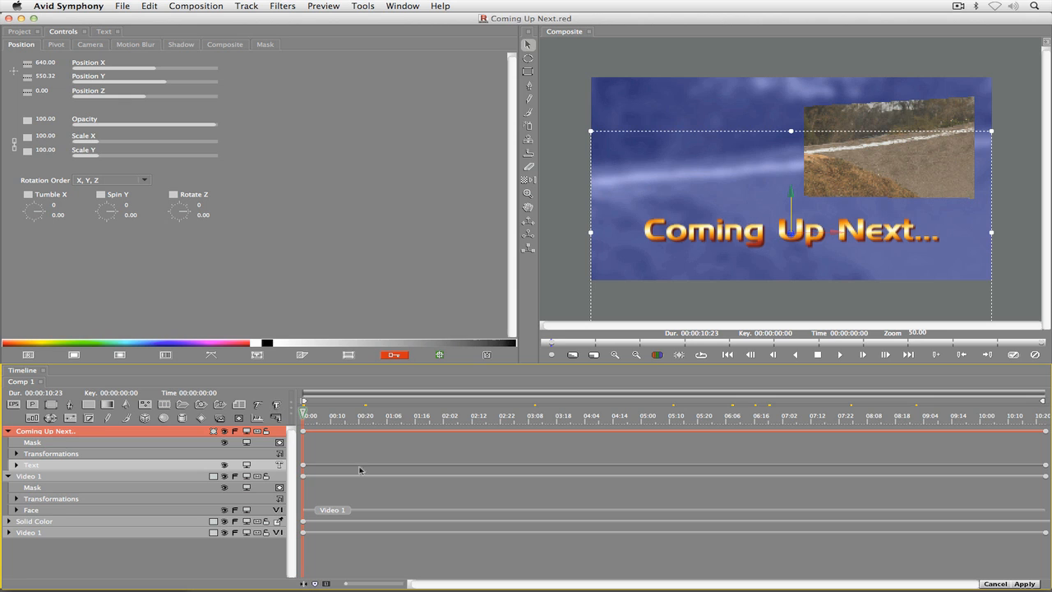
Show the Library Browser and dock it beside the Project, Controls and Text windows
left_click(401, 6)
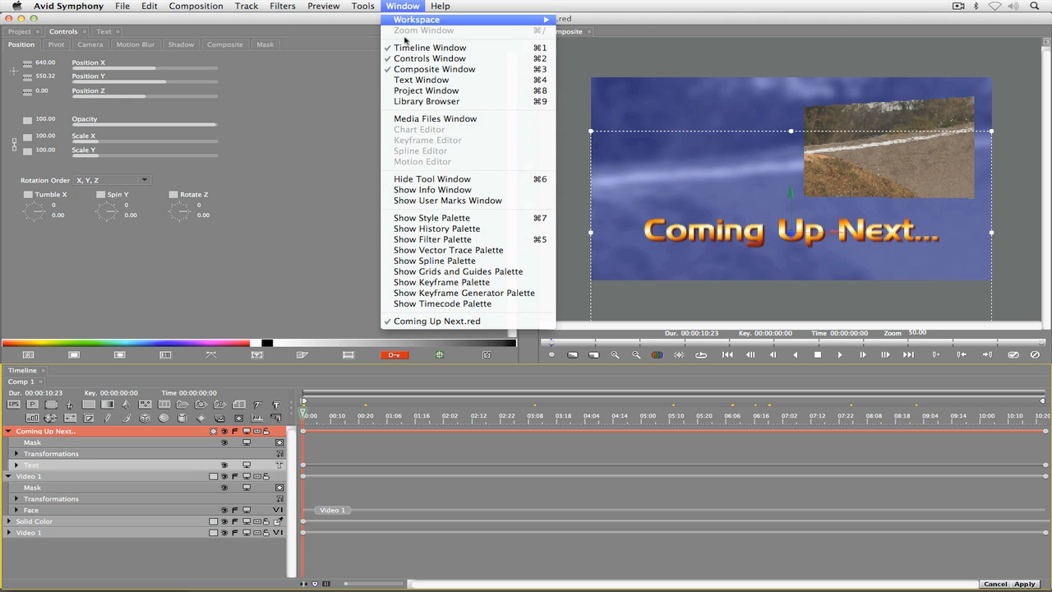
left_click(406, 101)
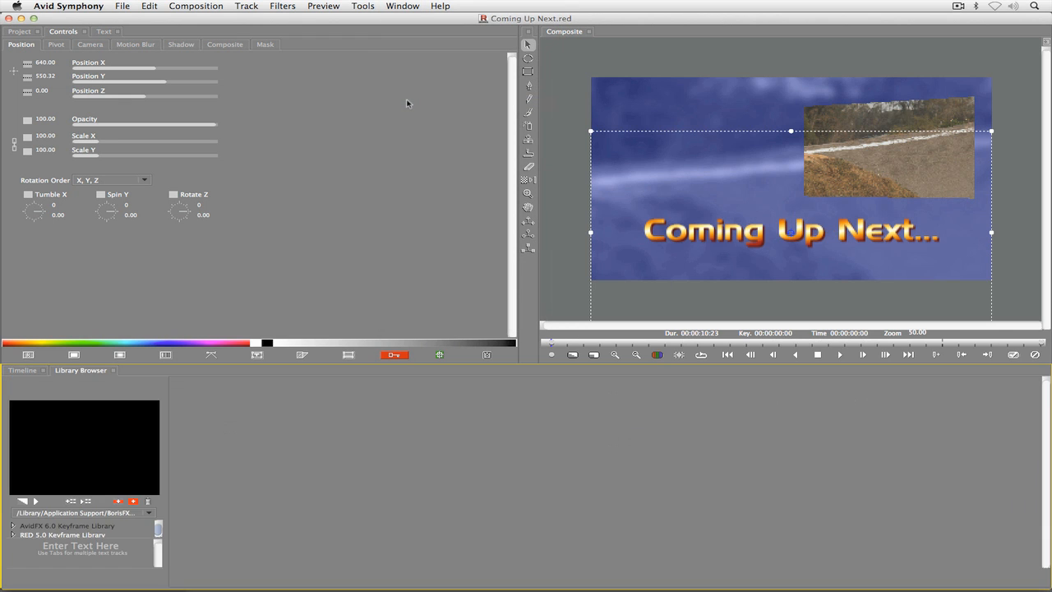
left_click_drag(78, 371, 115, 28)
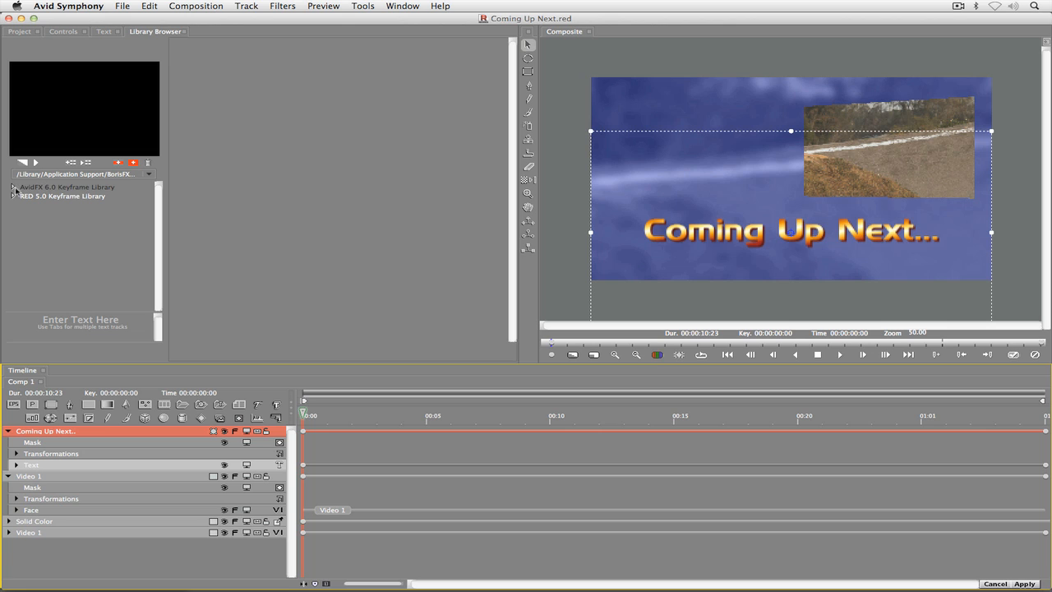
Browse the AvidFX 6.0 Keyframe Library to the fromLeft&Right presets within Titles, Animated Text In
left_click(13, 187)
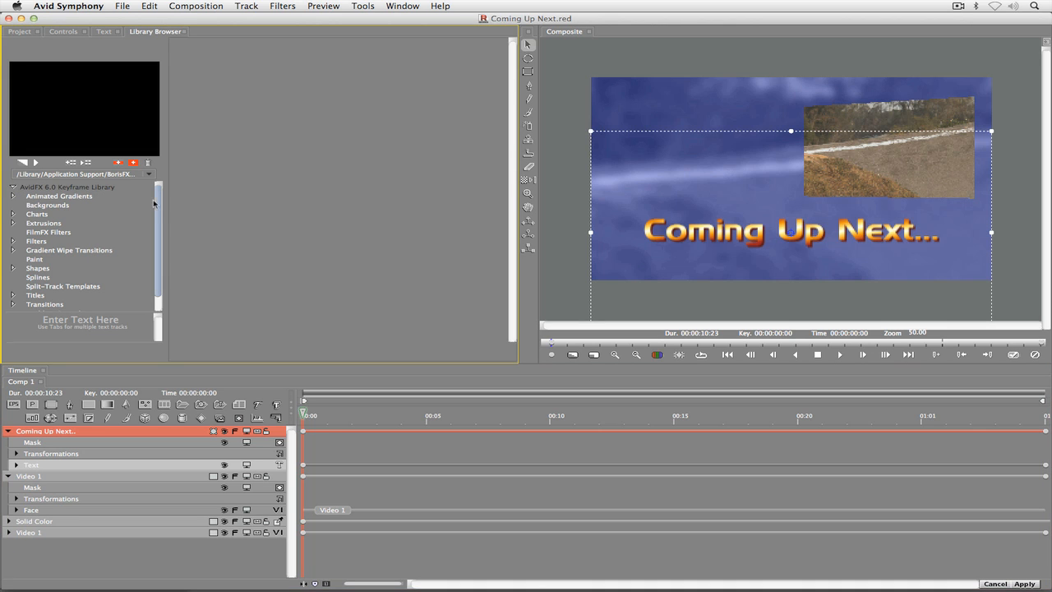
scroll(158, 204, "down", 1)
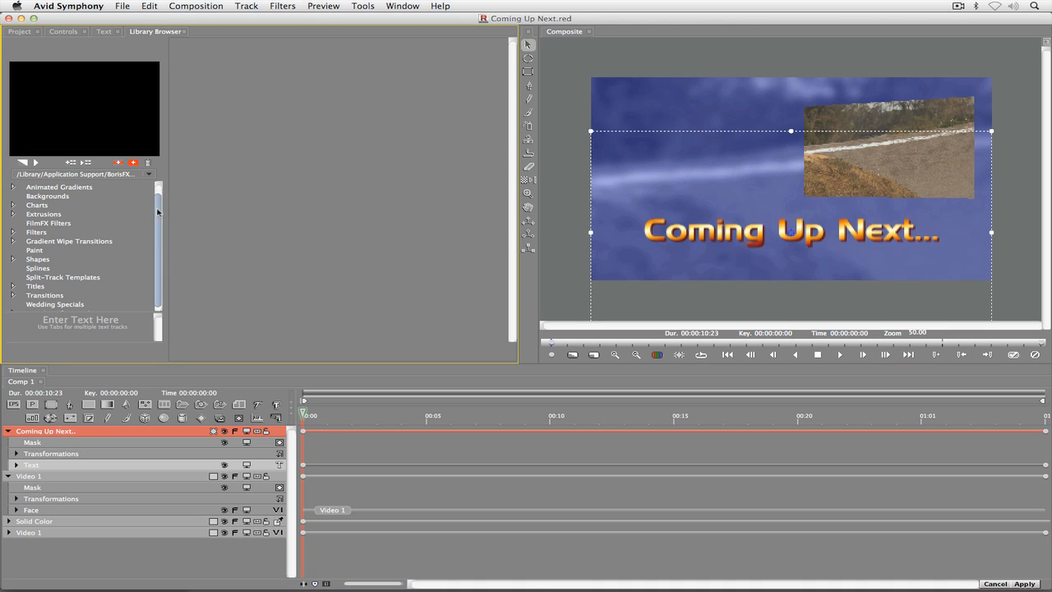
left_click(11, 280)
scroll(159, 219, "down", 1)
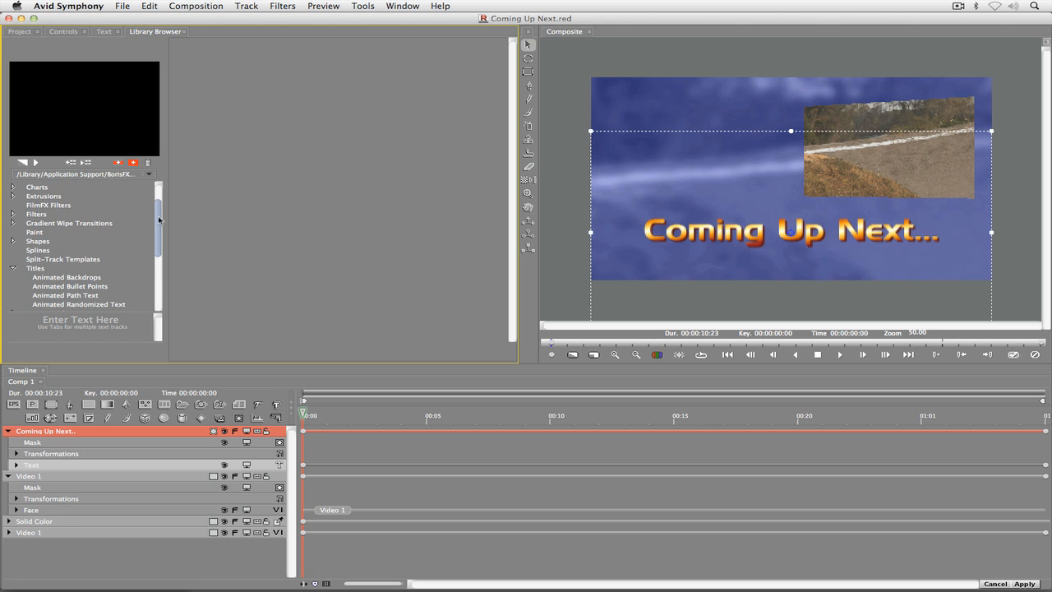
left_click_drag(159, 219, 159, 254)
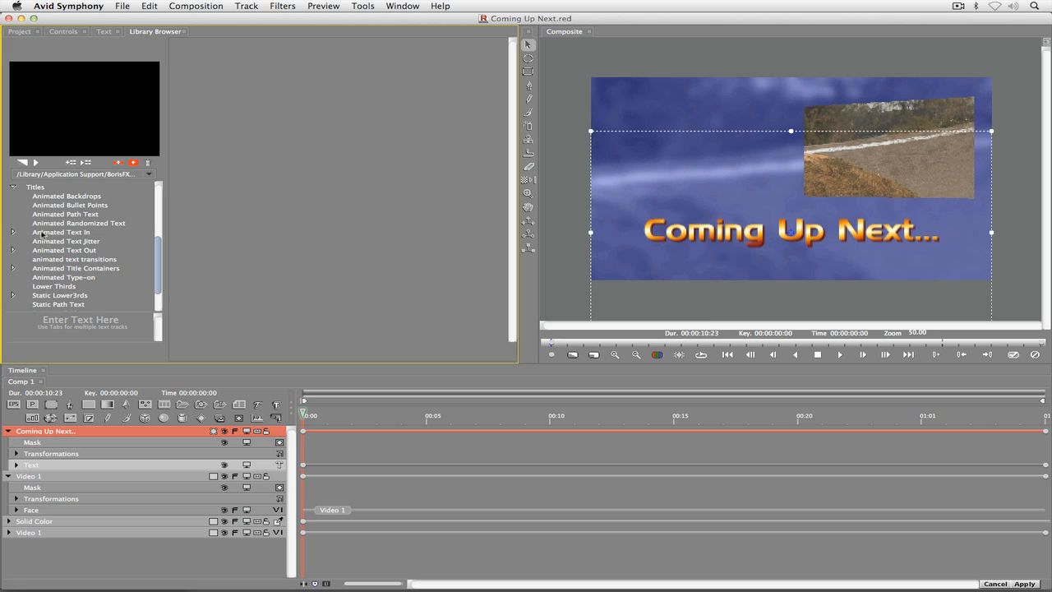
left_click(13, 231)
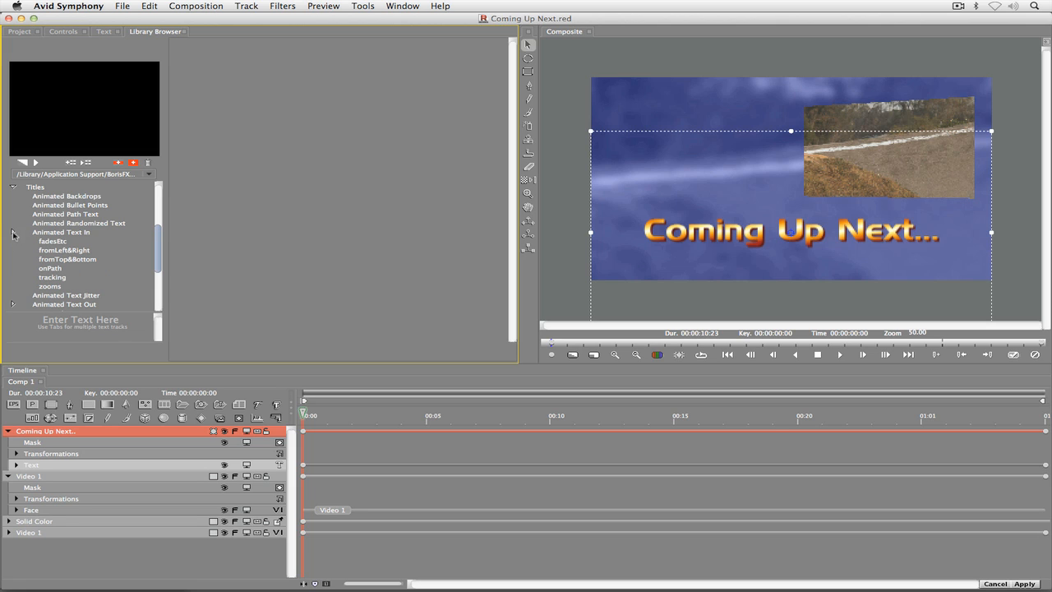
left_click(60, 250)
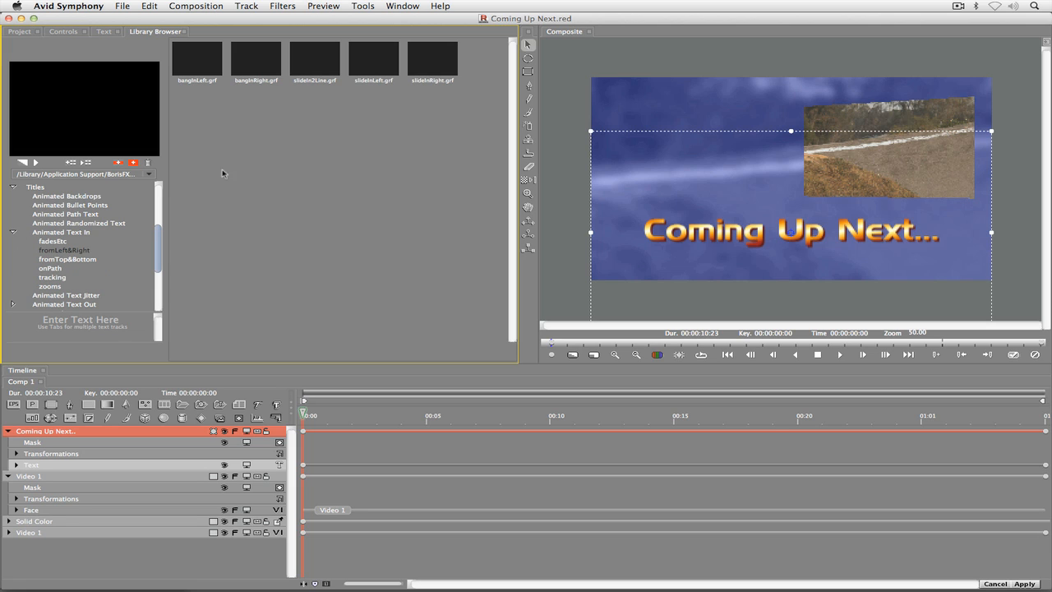
Preview the bangInLeft.grf text animation with the title, then deselect the preset
left_click(205, 61)
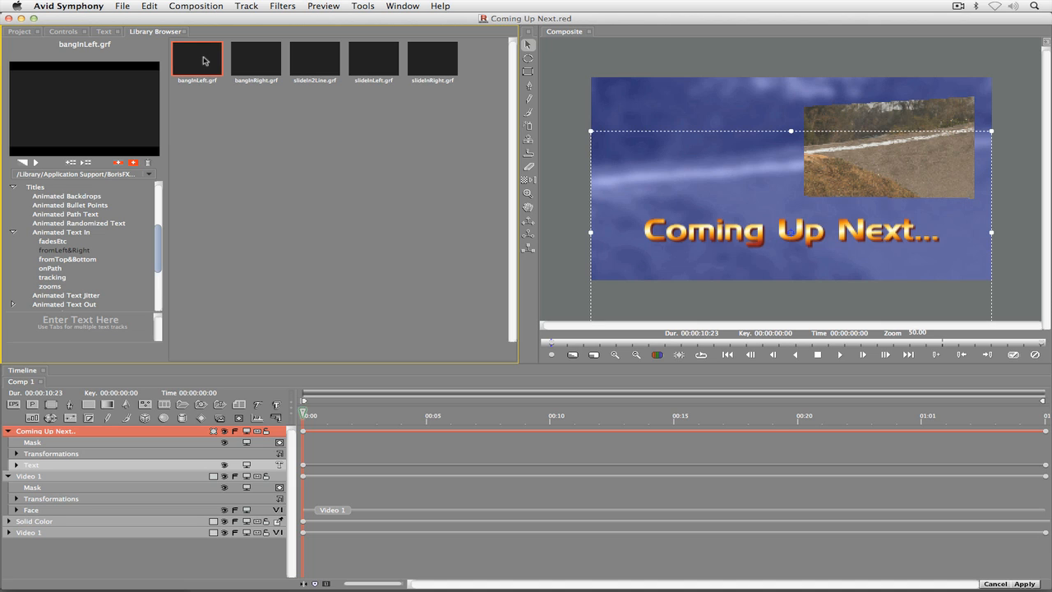
left_click(35, 162)
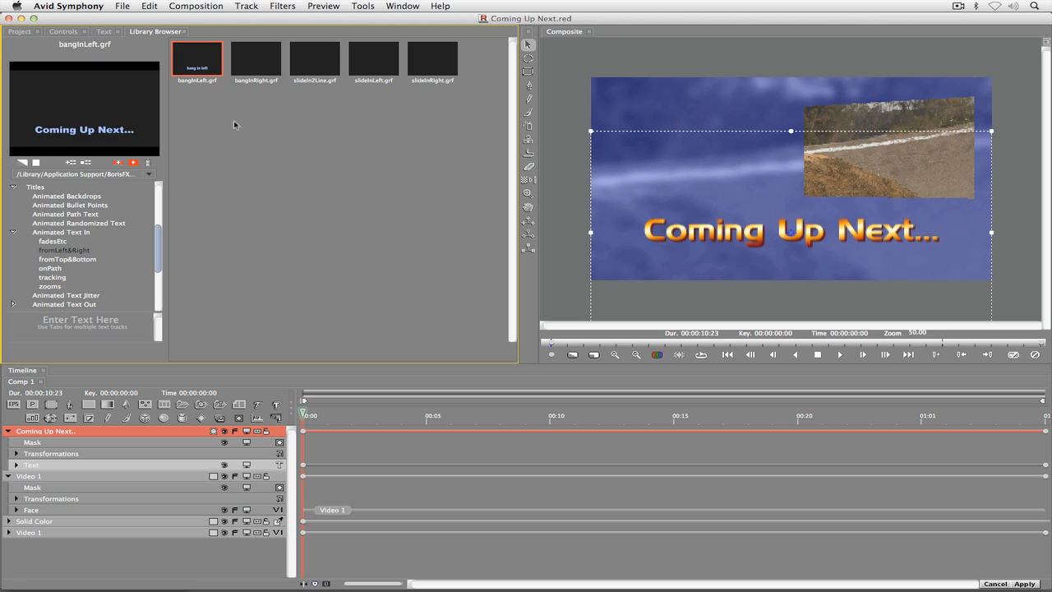
left_click(217, 98)
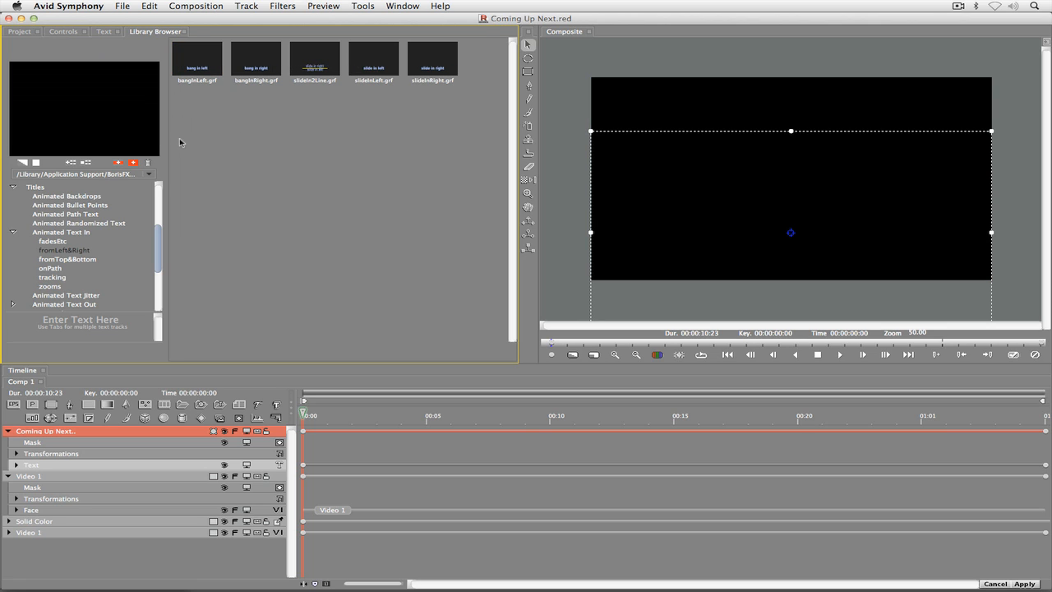
Show the fromTop&Bottom text-in presets and examine the dropIn2.grf animation
left_click(67, 259)
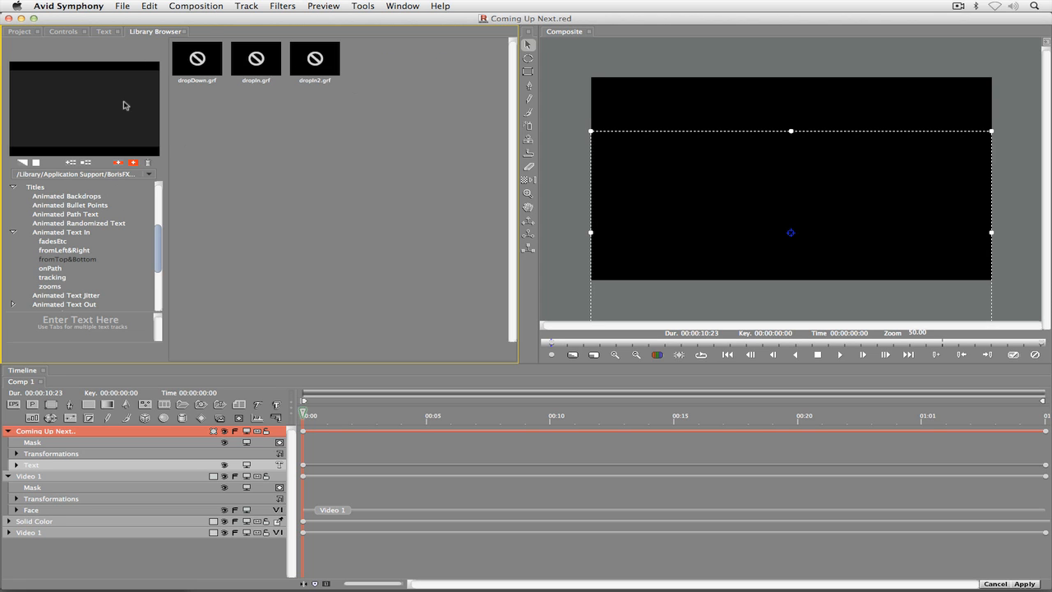
left_click(71, 163)
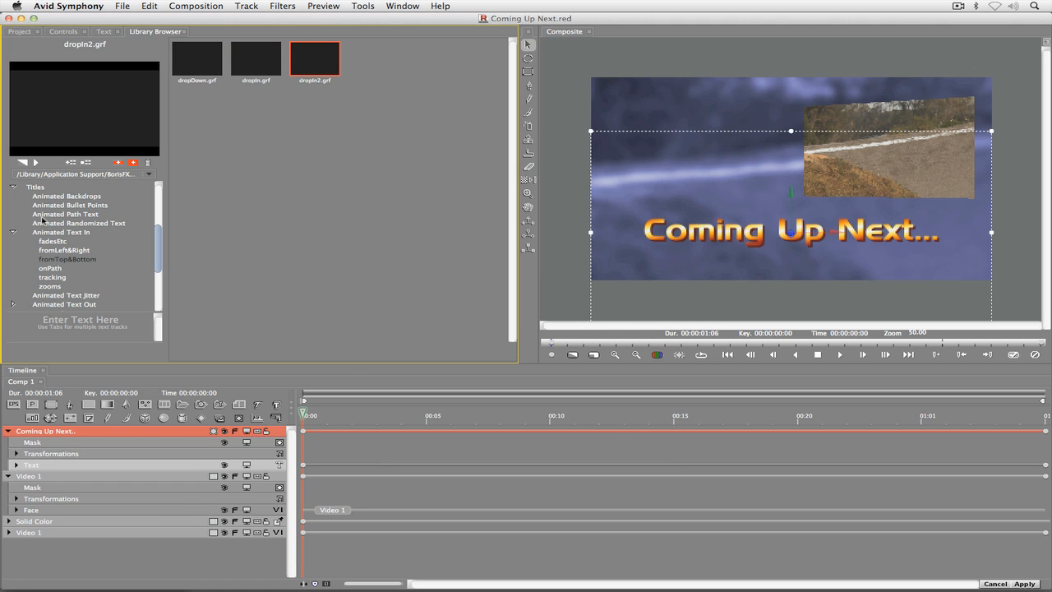
left_click(216, 164)
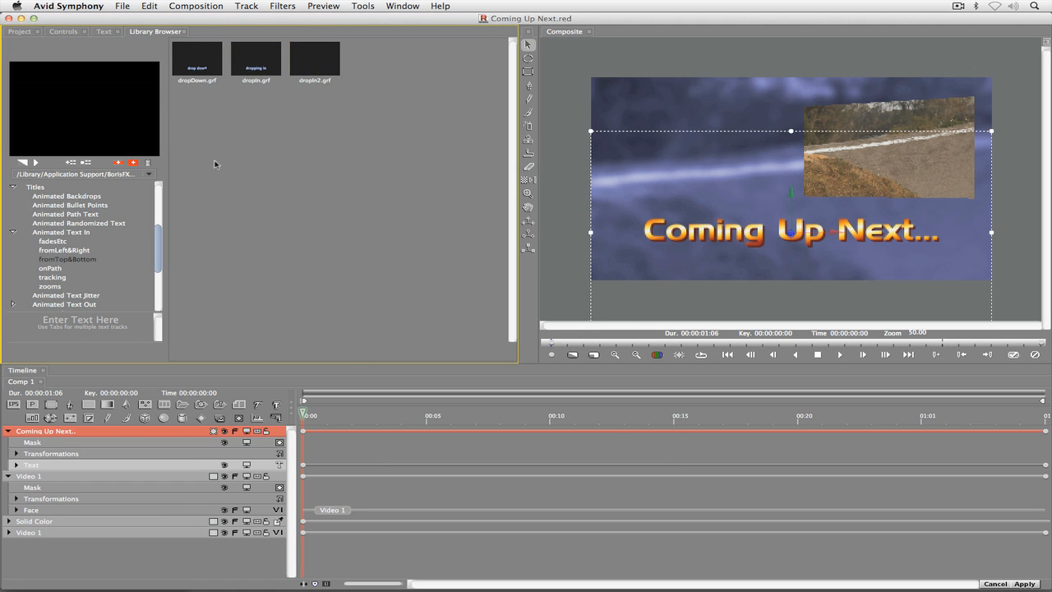